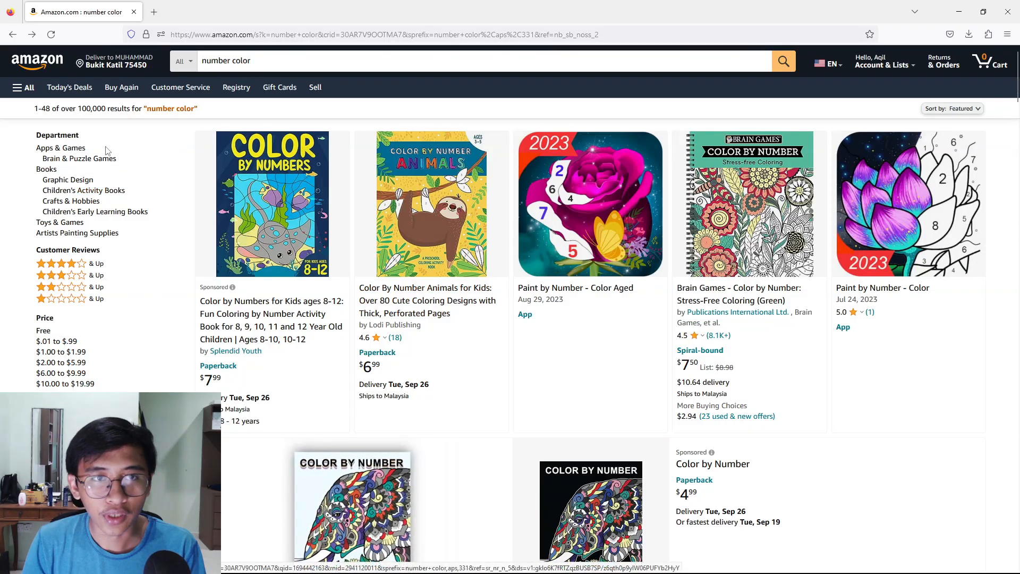
Step: Examine the Amazon results for "number color", including the total result count and the listed coloring books
left_click_drag(77, 108, 110, 108)
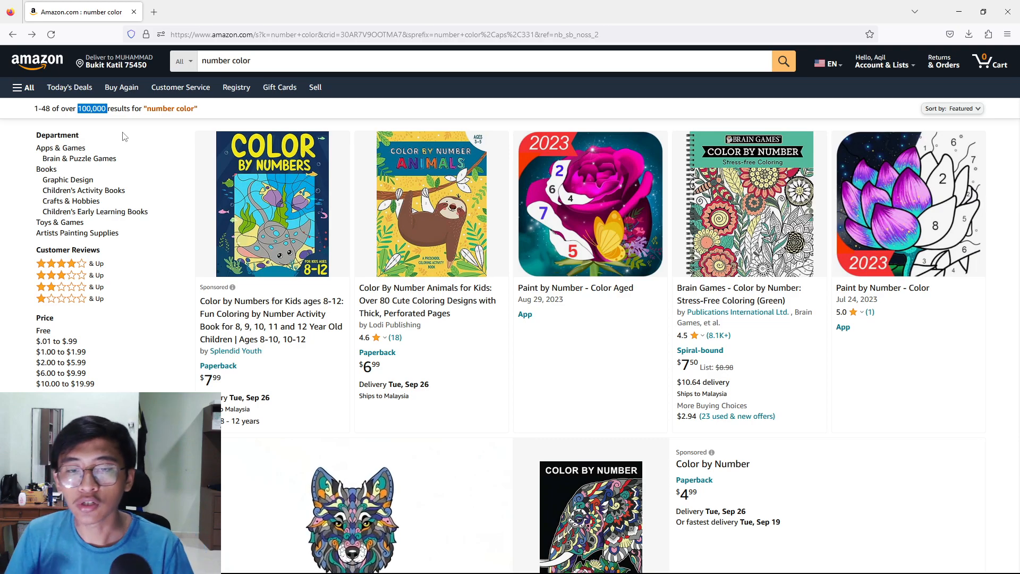
scroll(441, 300, "down", 4)
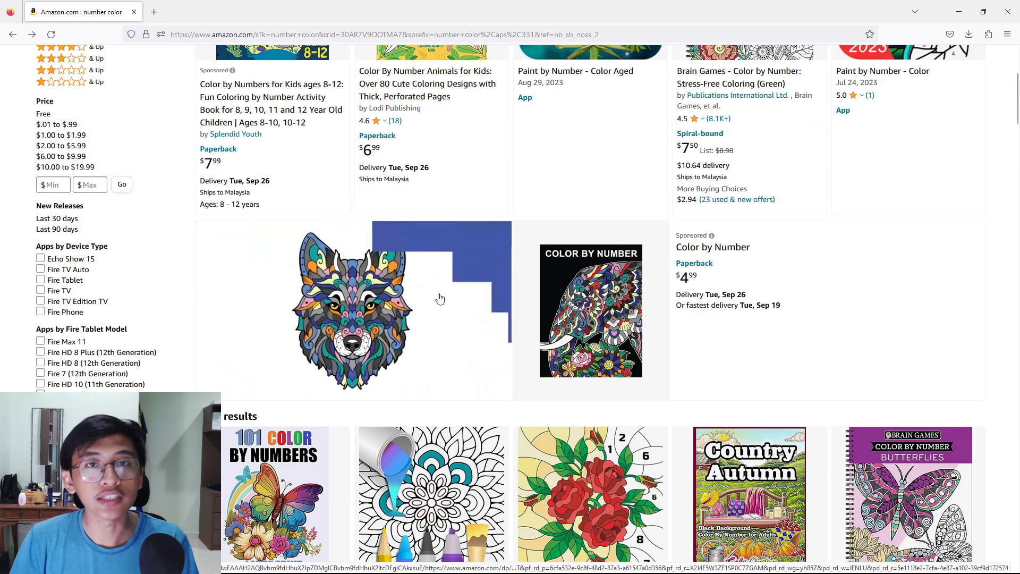
scroll(437, 301, "down", 2)
Step: Search the web for "corelvector" in a new browser tab and open the Corel Vector web app
key("ctrl+t")
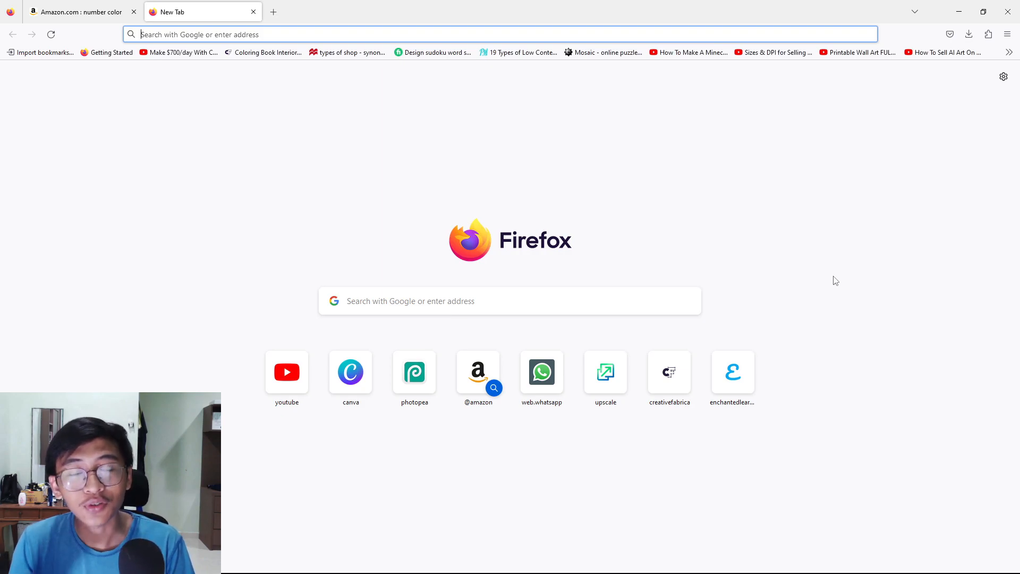
left_click(505, 300)
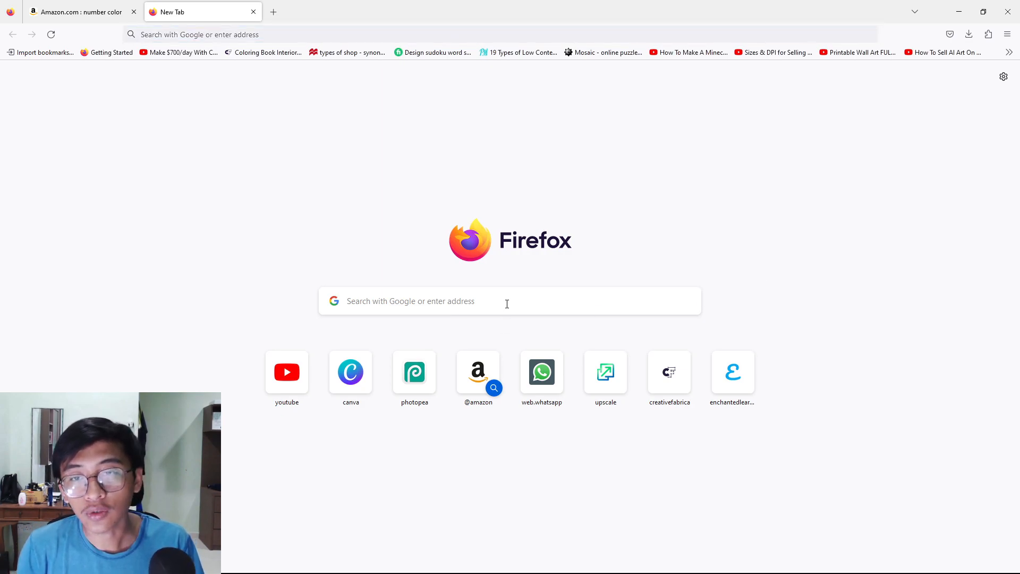
type("core")
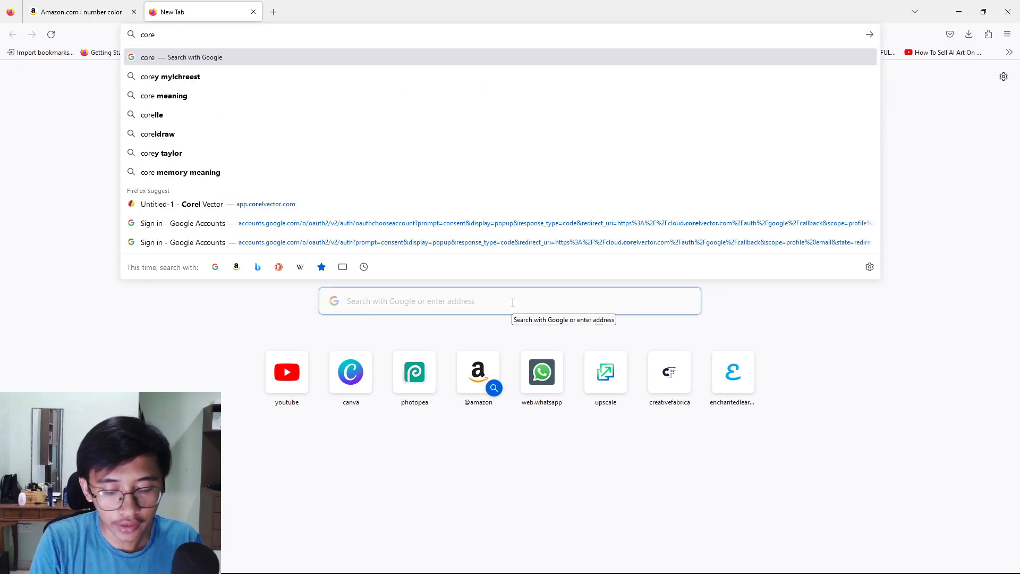
type("lvector")
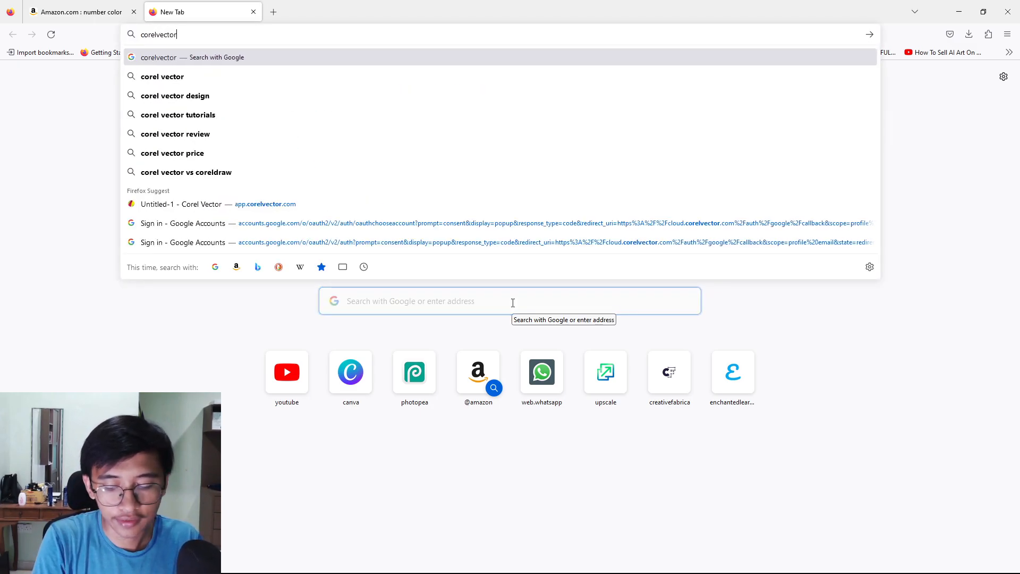
key("Return")
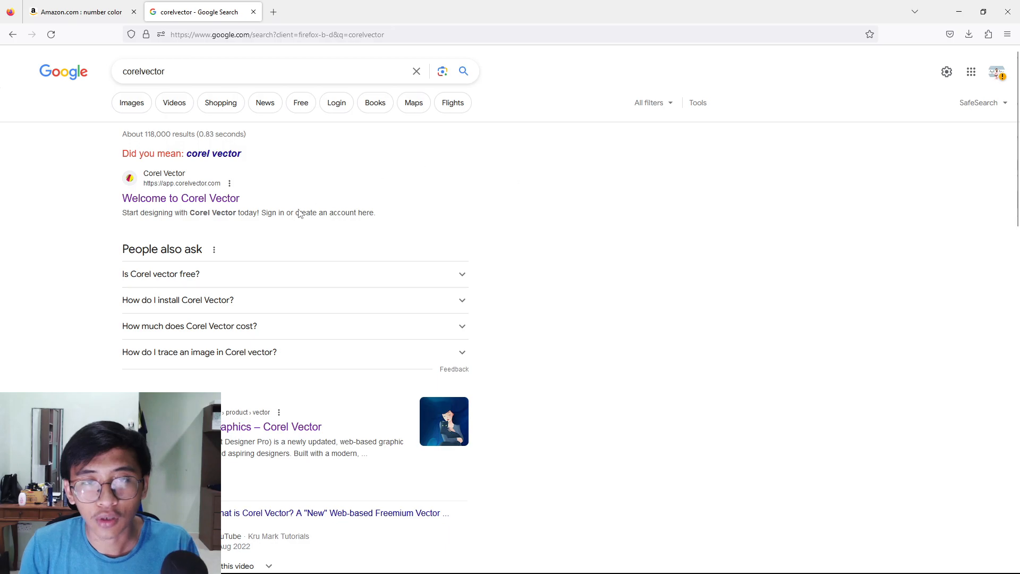
left_click(225, 201)
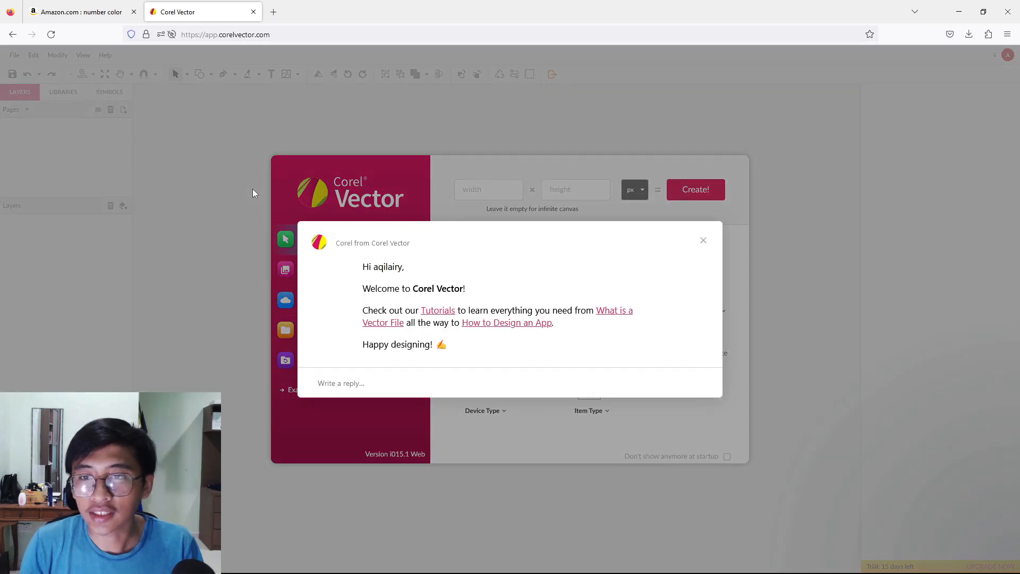
Step: Dismiss the welcome message and create a print design with the US-Letter Portrait (8.5x11 in) paper size
left_click(704, 242)
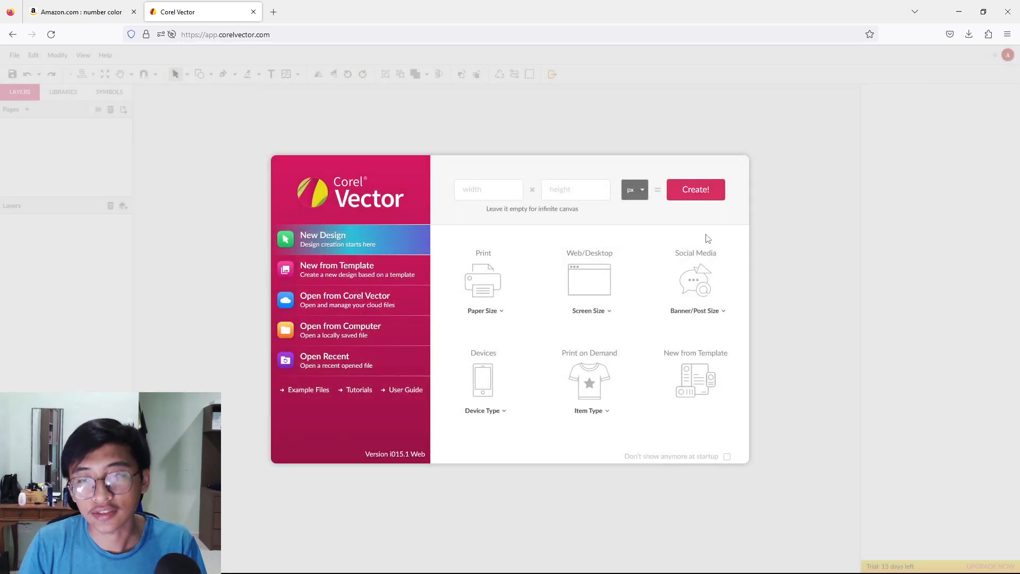
left_click(493, 314)
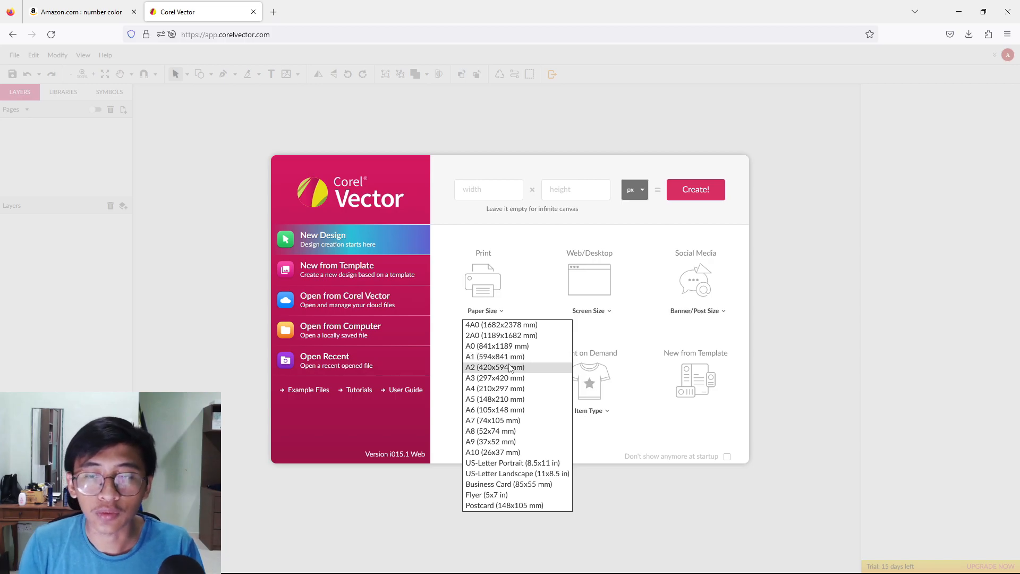
left_click(528, 464)
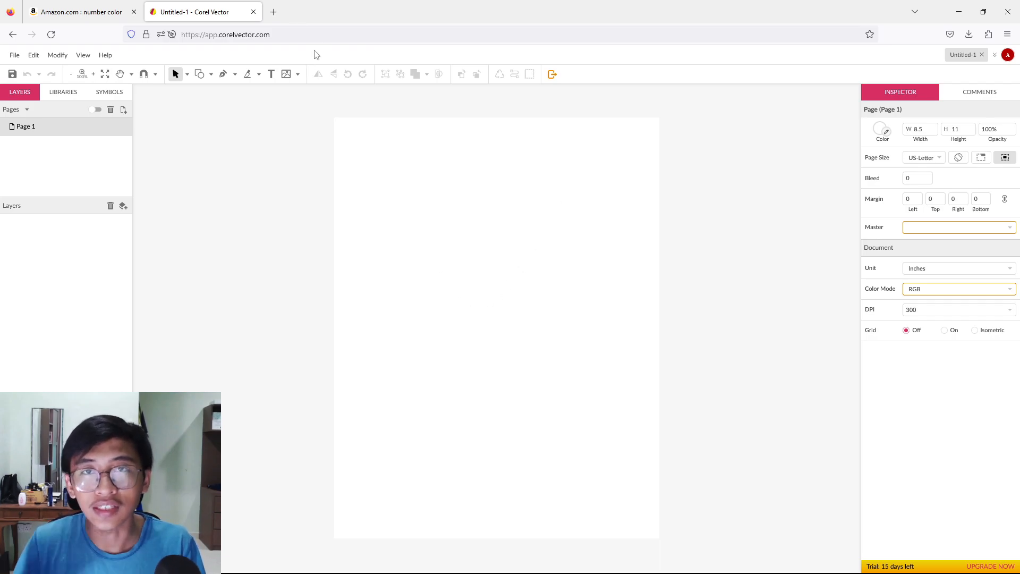
Step: Open the Vecteezy site in a new browser tab and dismiss the Google sign-in prompt
left_click(273, 12)
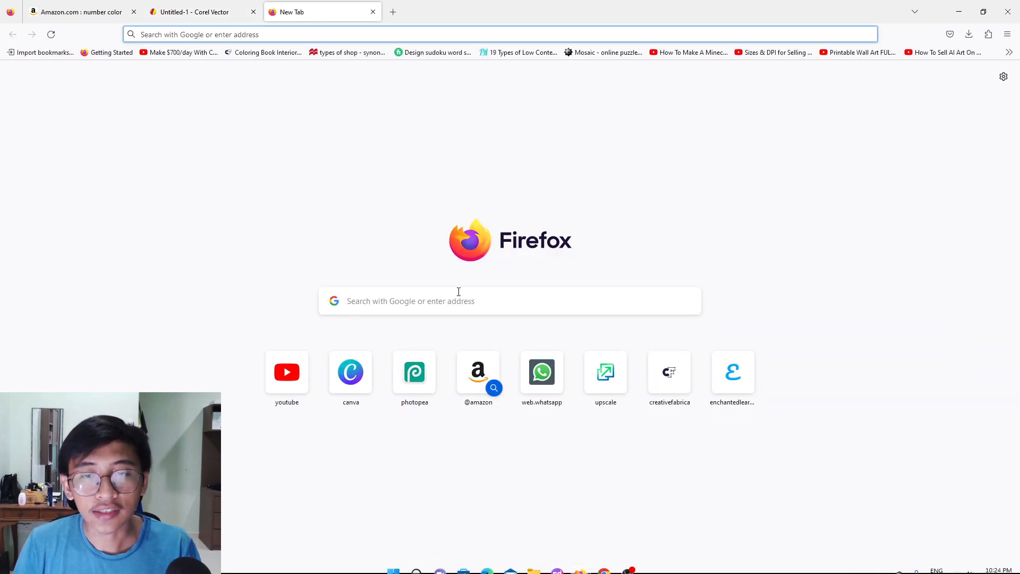
left_click(407, 312)
type("vecteezy")
key("Return")
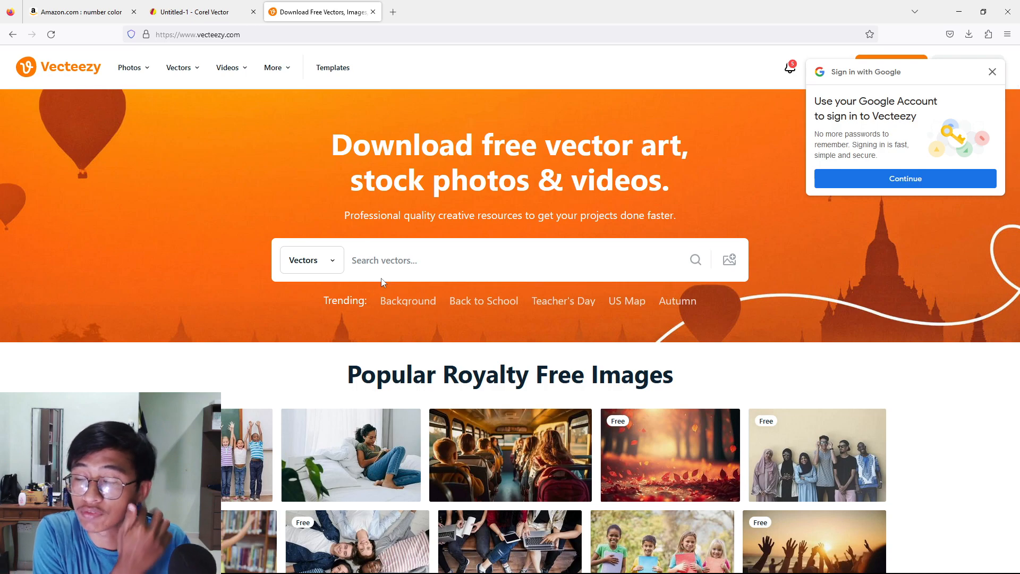
left_click(992, 72)
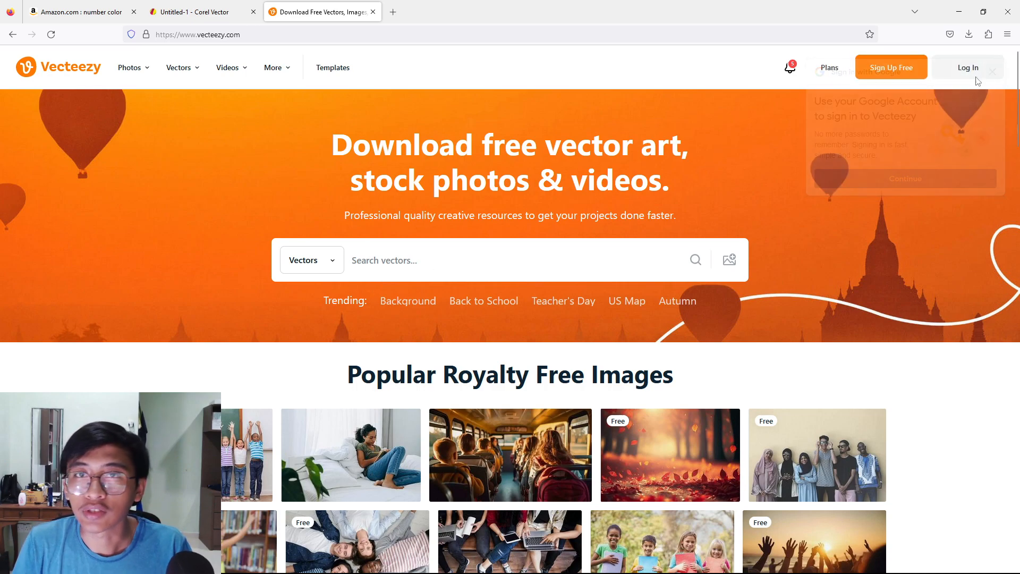
Step: Search Vecteezy's vectors for "animals"
left_click(502, 259)
type("animals")
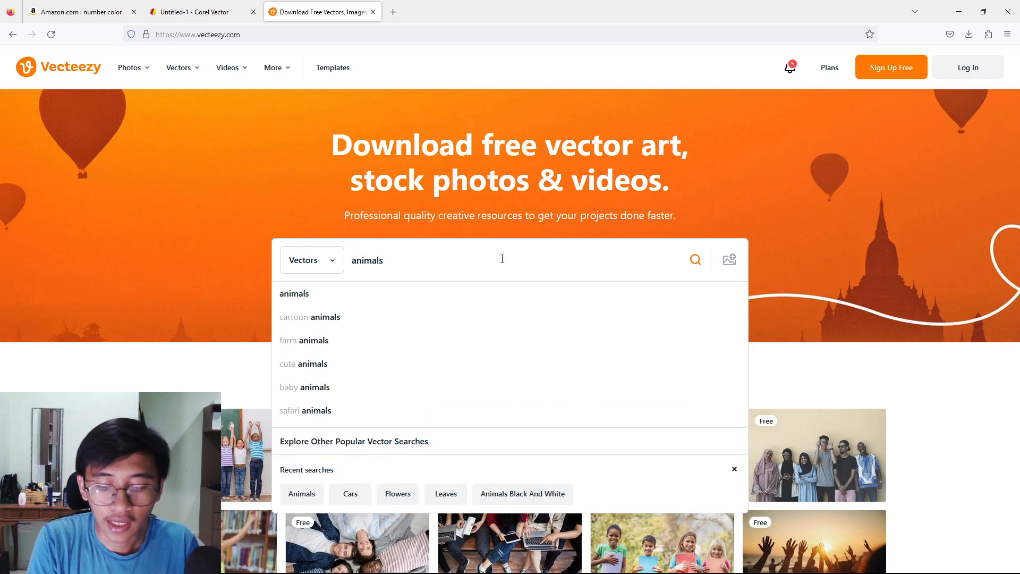
key("Return")
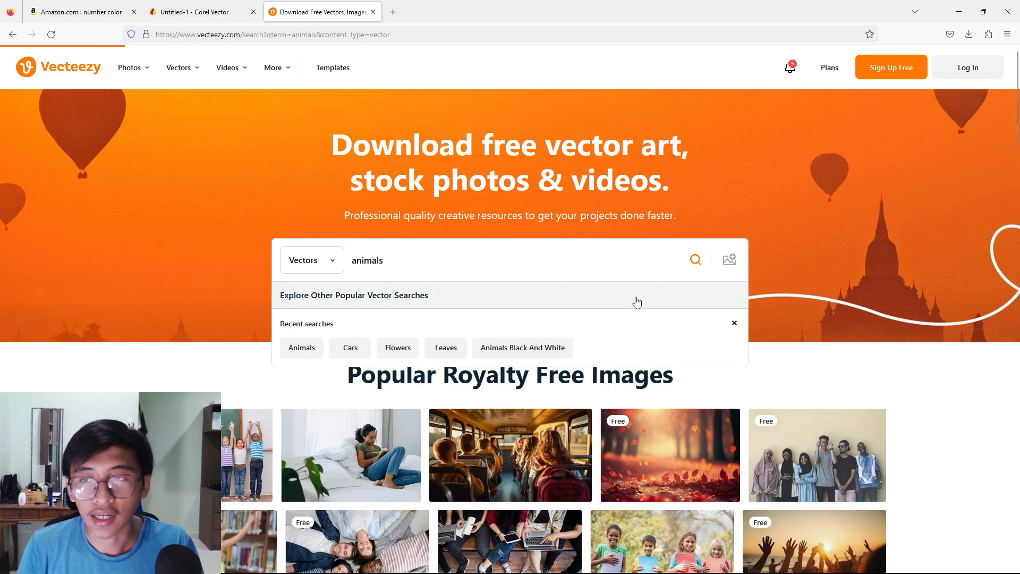
left_click(696, 260)
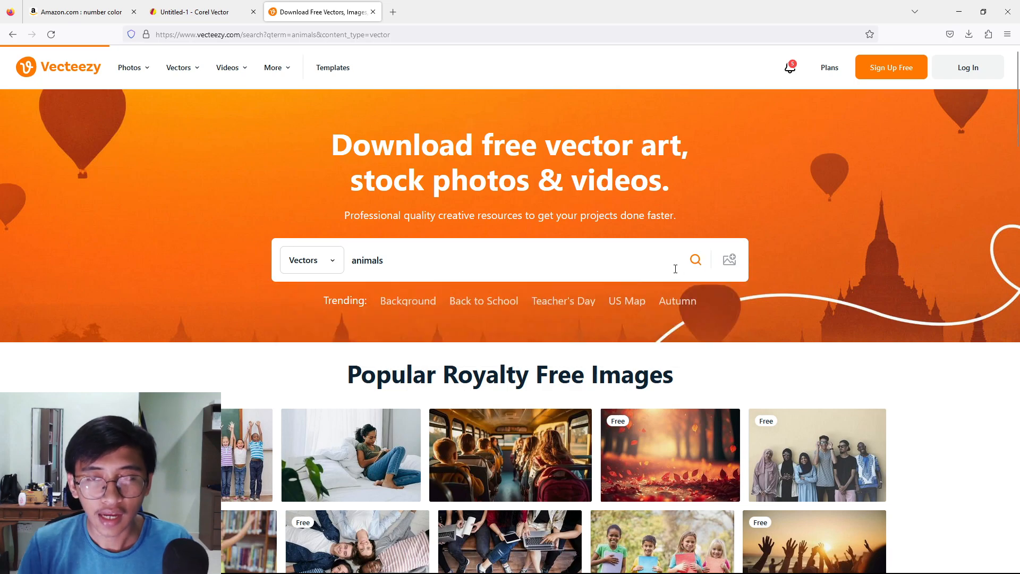
Step: Look over the animal vectors and filter them to Free License only
scroll(622, 313, "down", 2)
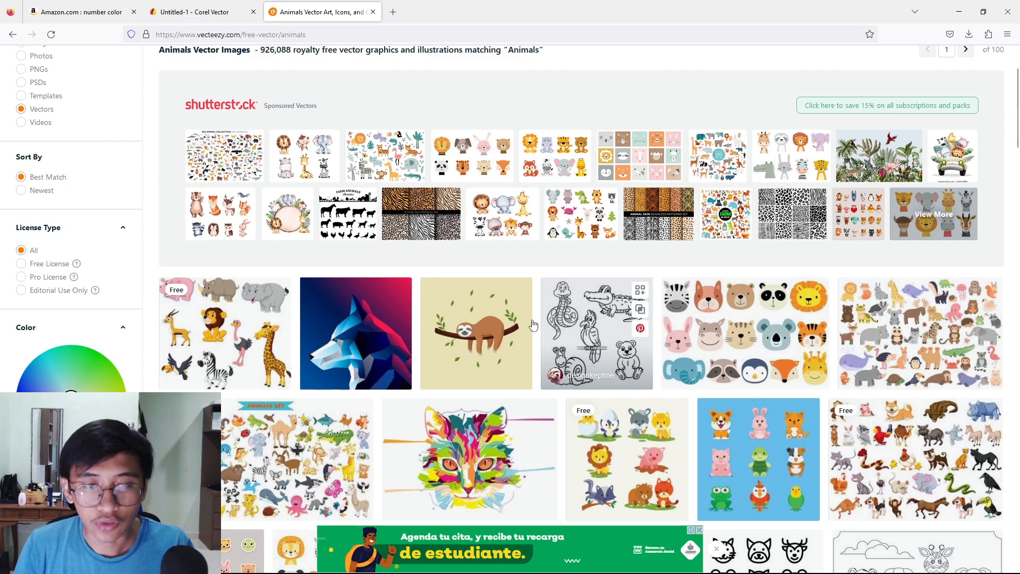
scroll(491, 334, "down", 1)
scroll(491, 334, "down", 2)
scroll(276, 329, "up", 5)
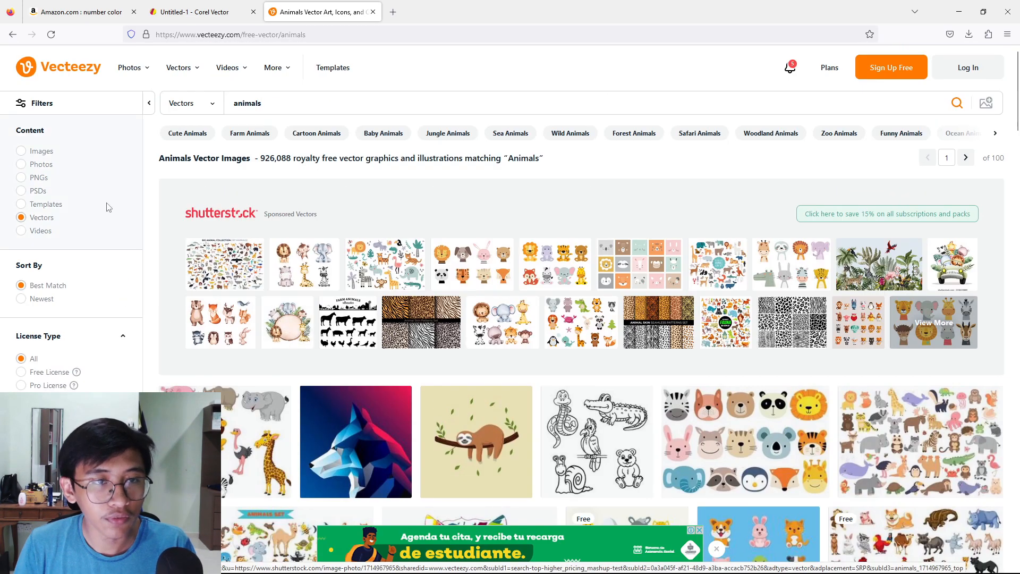
left_click(21, 374)
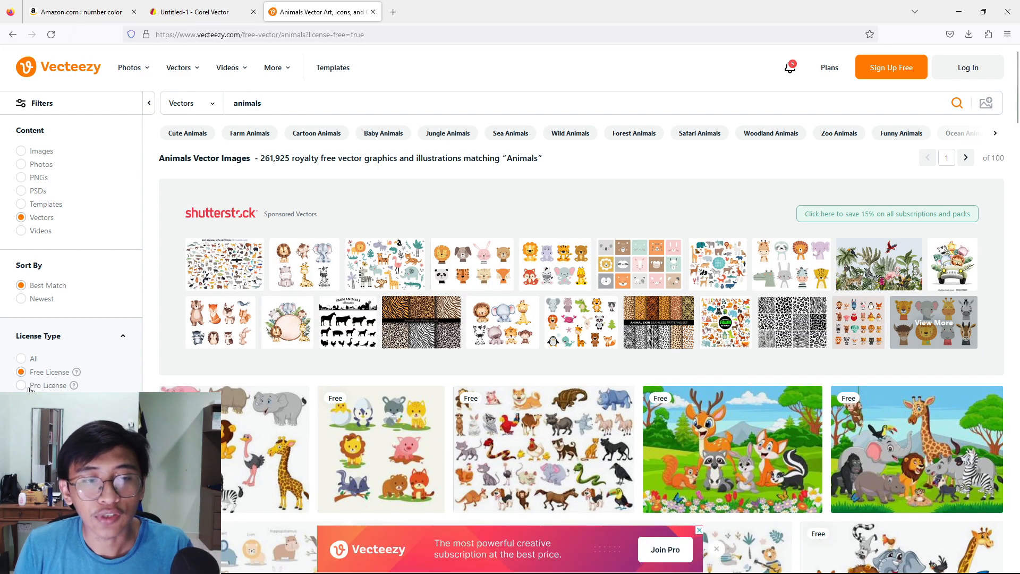
Step: Browse the free animal vectors and open the page of stockgiu's cute cartoon animals set
scroll(566, 345, "down", 3)
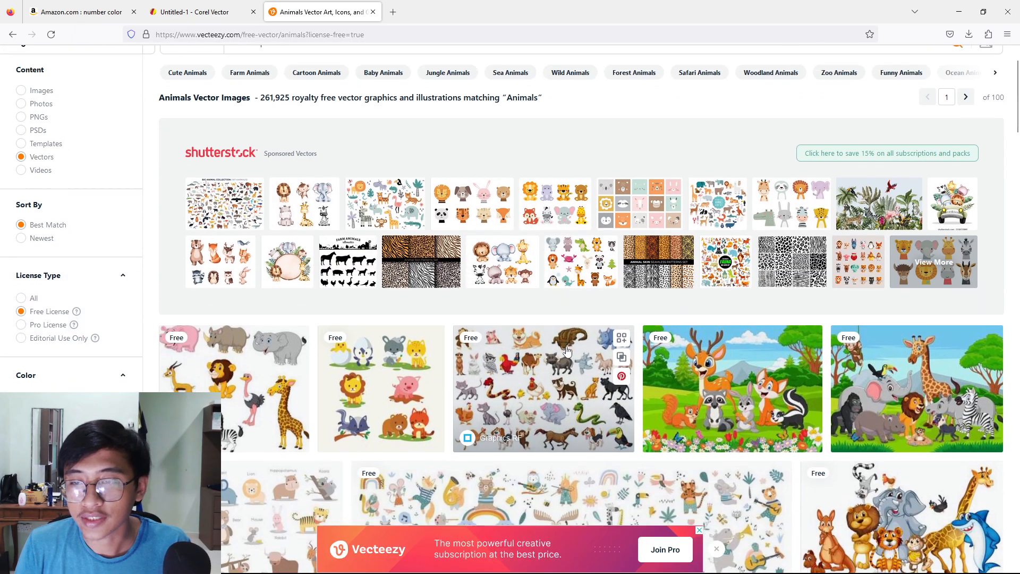
scroll(567, 351, "down", 6)
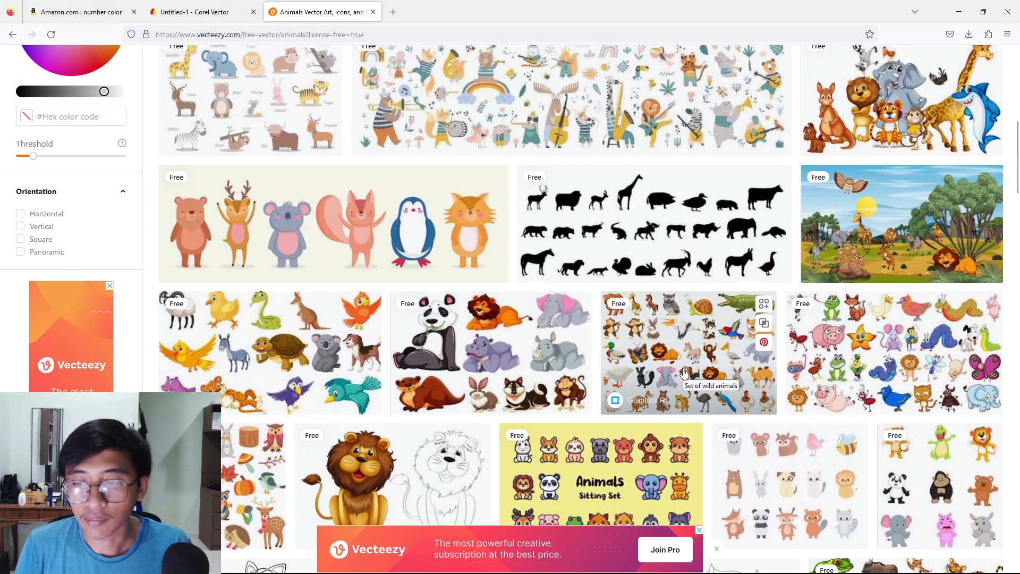
scroll(684, 372, "down", 3)
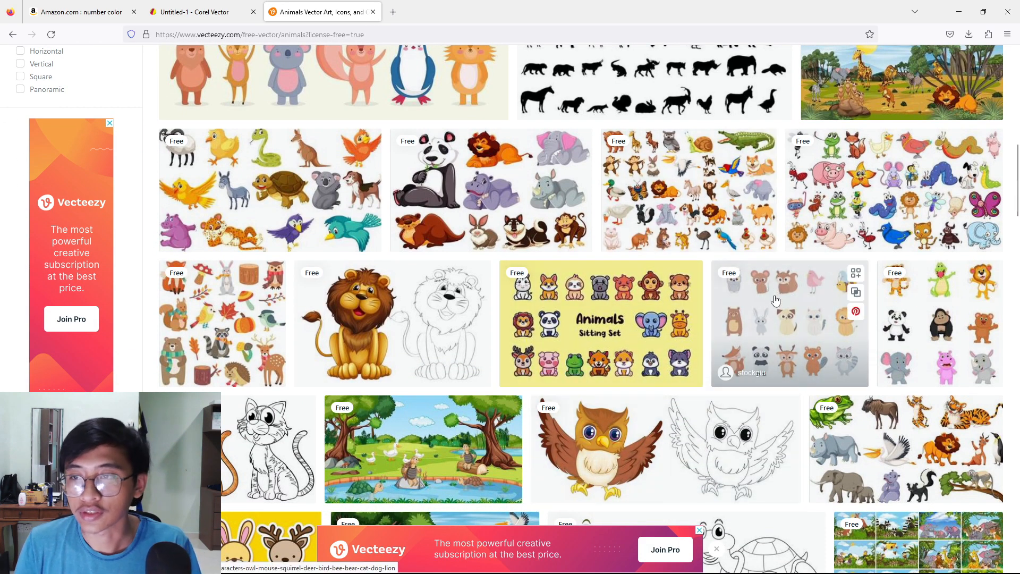
left_click(776, 328)
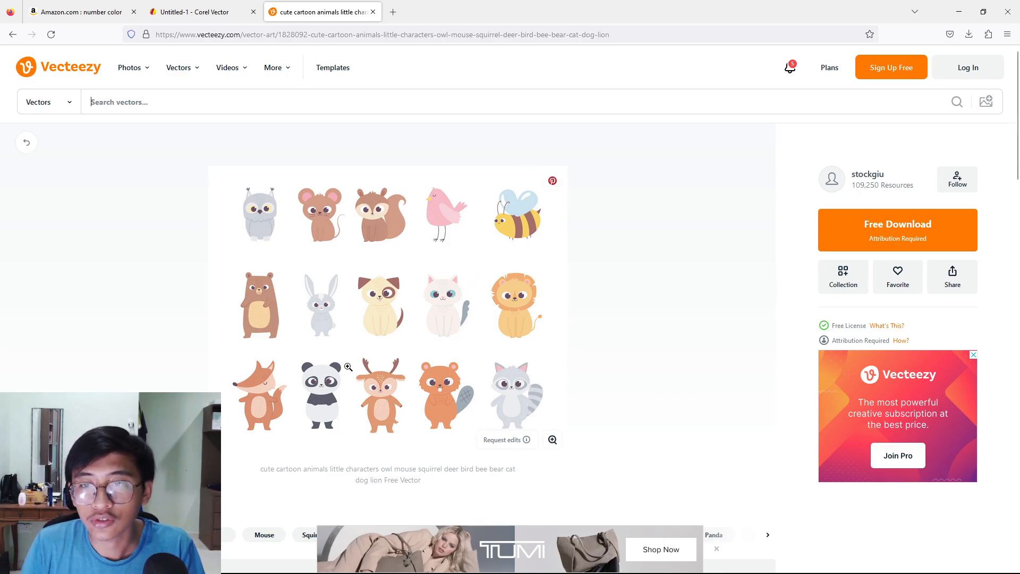
Step: Try to download the cute cartoon animals vector for free using the Google login
left_click(883, 234)
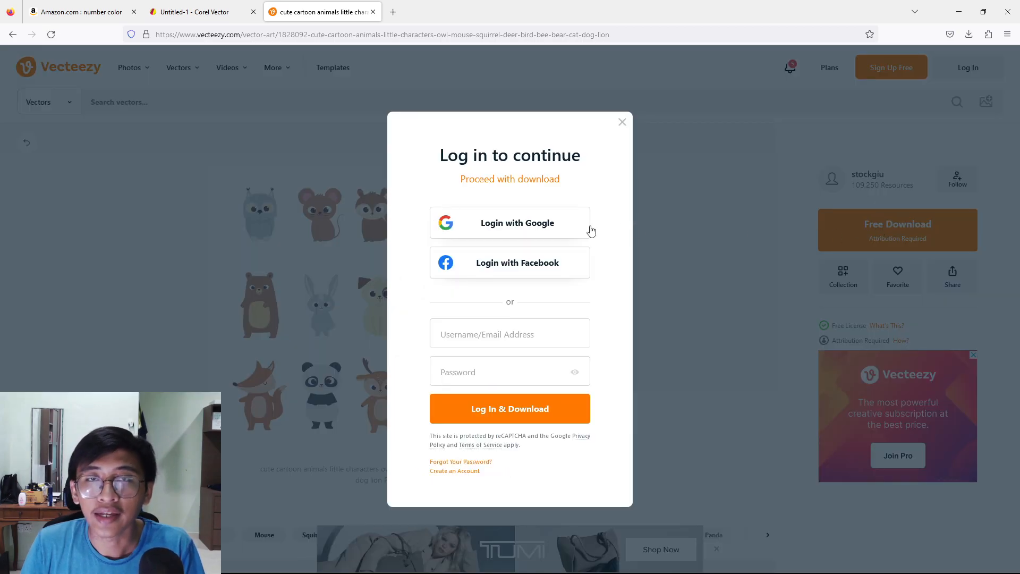
left_click(555, 214)
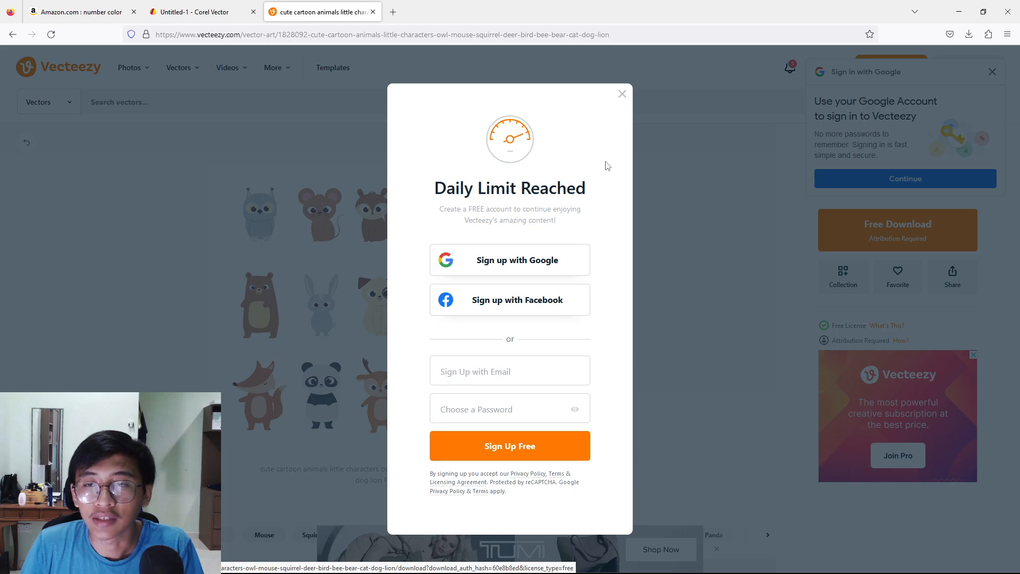
left_click(622, 95)
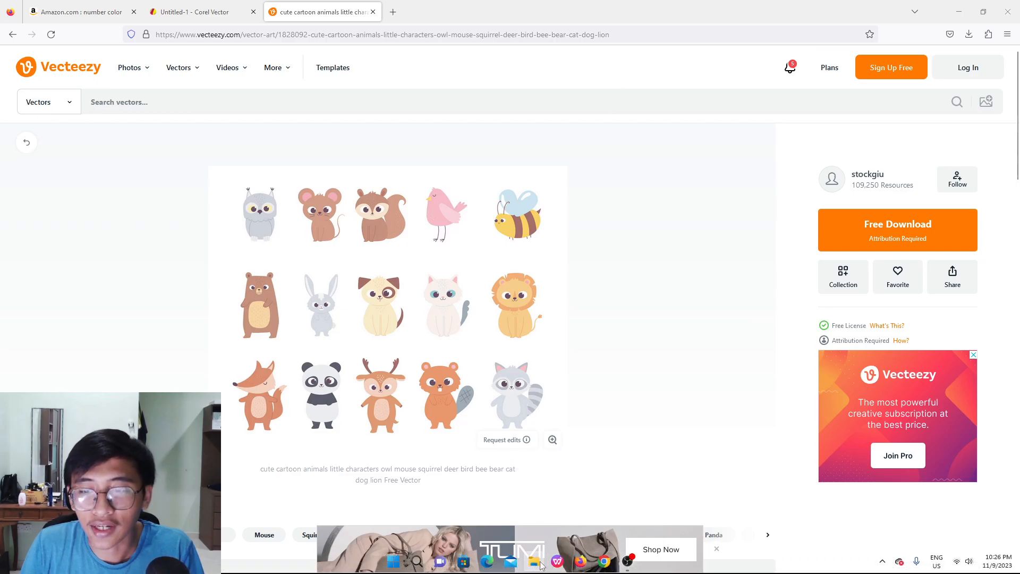
Step: Switch to File Explorer, open the cute cartoon animals archive in Downloads > number coloring, and preview its JPG image
left_click(538, 563)
left_click_drag(173, 114, 381, 118)
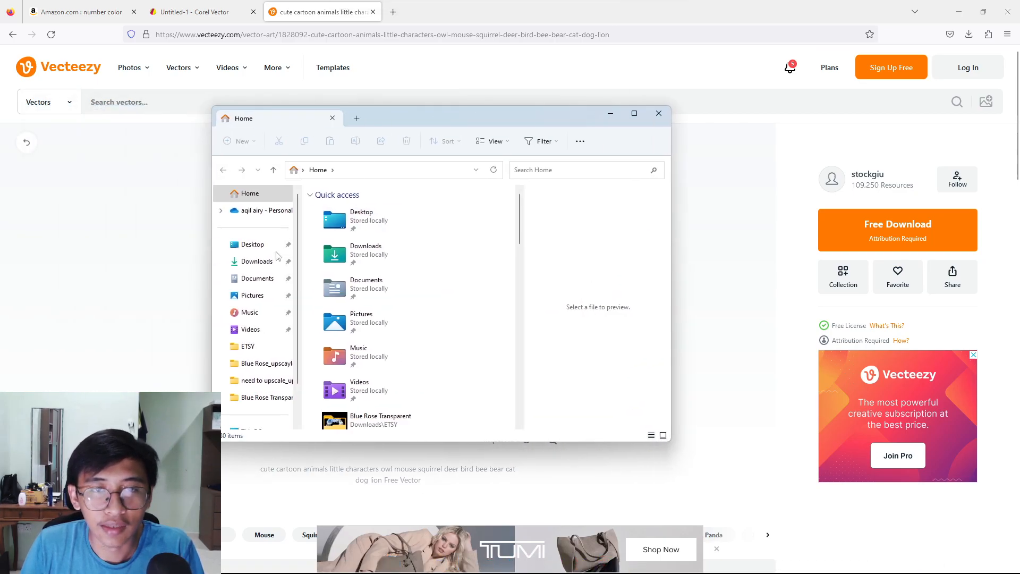
left_click(256, 261)
left_click(425, 238)
double_click(425, 238)
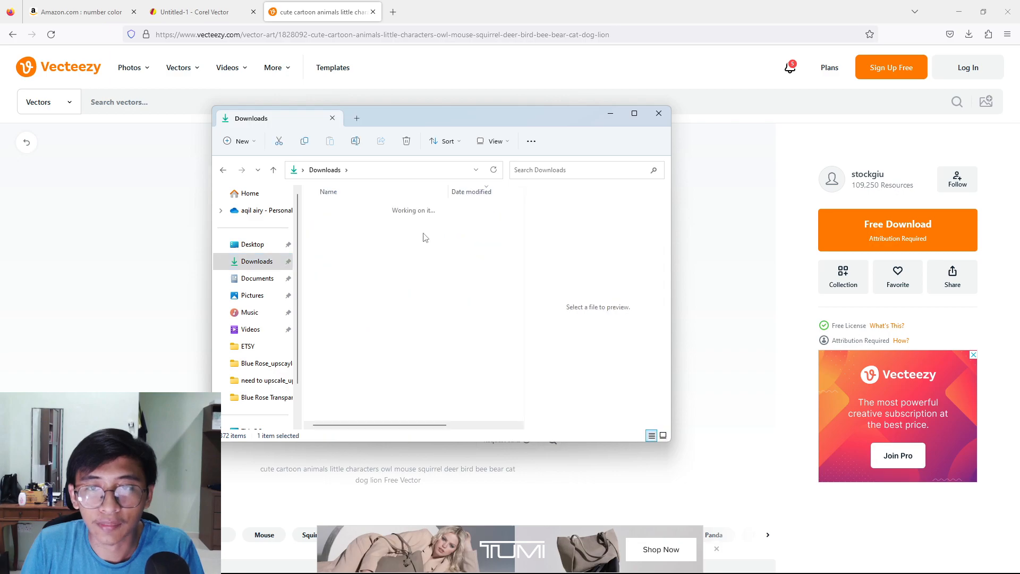
double_click(425, 237)
left_click(634, 113)
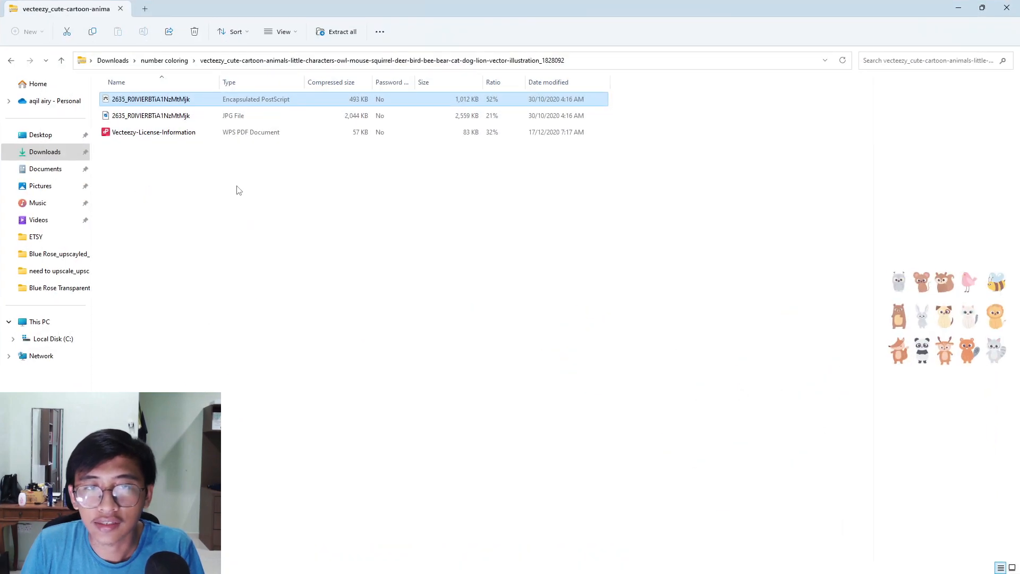
double_click(180, 120)
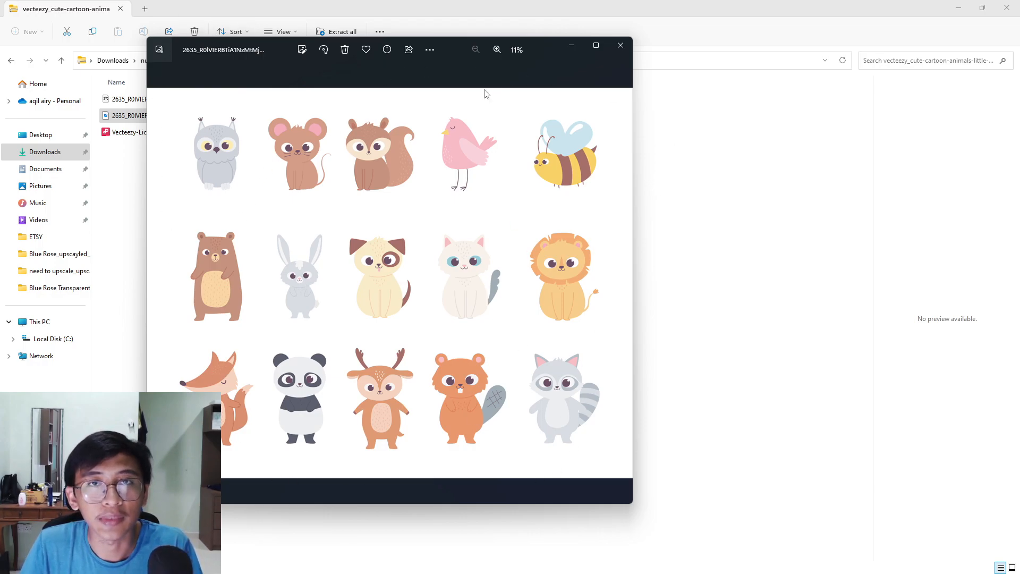
left_click(572, 49)
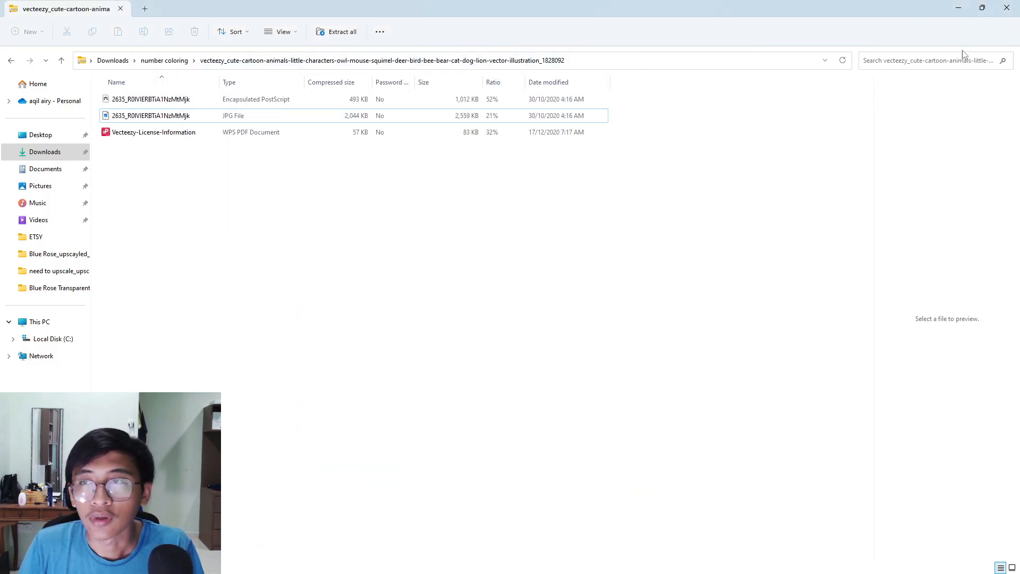
Step: Show the archive's files as large icons and select the Vecteezy-License-Information file
left_click(289, 30)
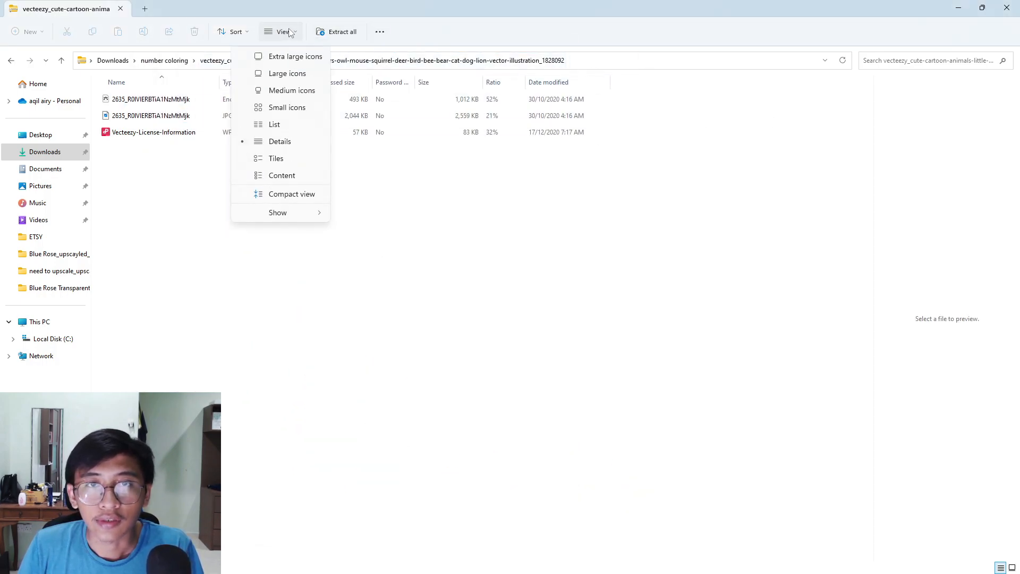
left_click(293, 73)
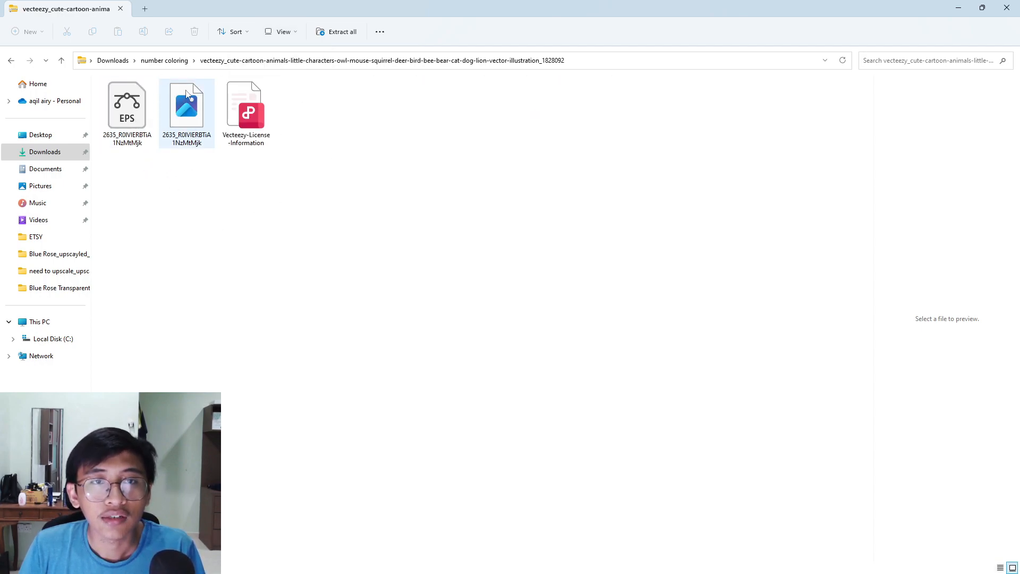
left_click(248, 101)
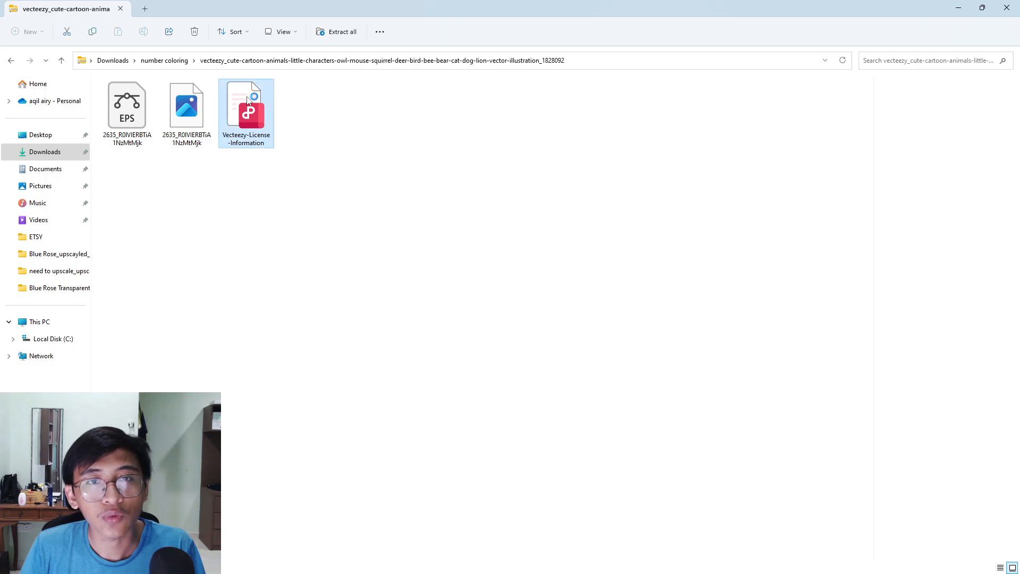
Step: Skim the license document's preview, open the JPG image at full view, and close its viewer windows
scroll(924, 408, "down", 10)
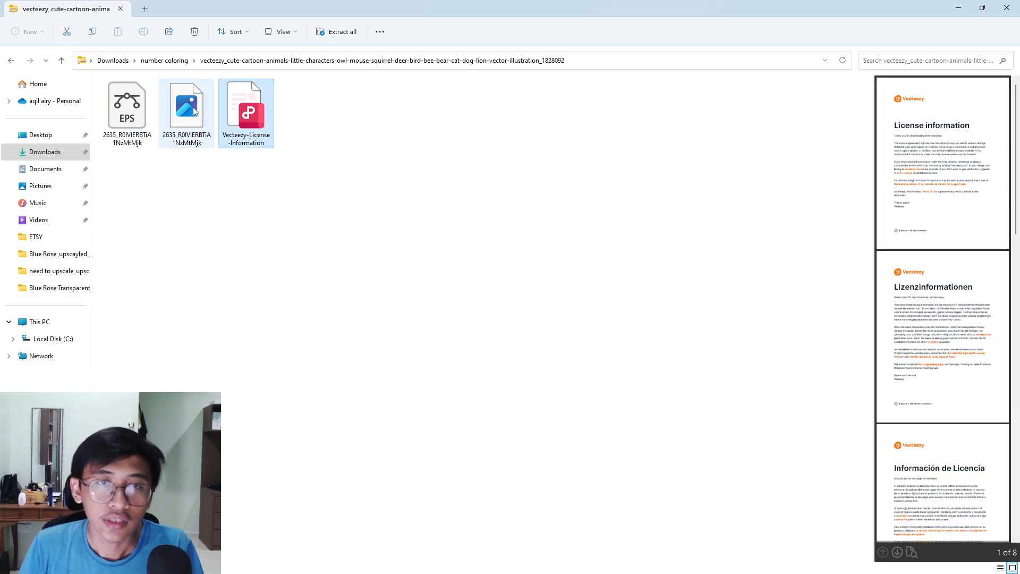
left_click(196, 110)
double_click(196, 110)
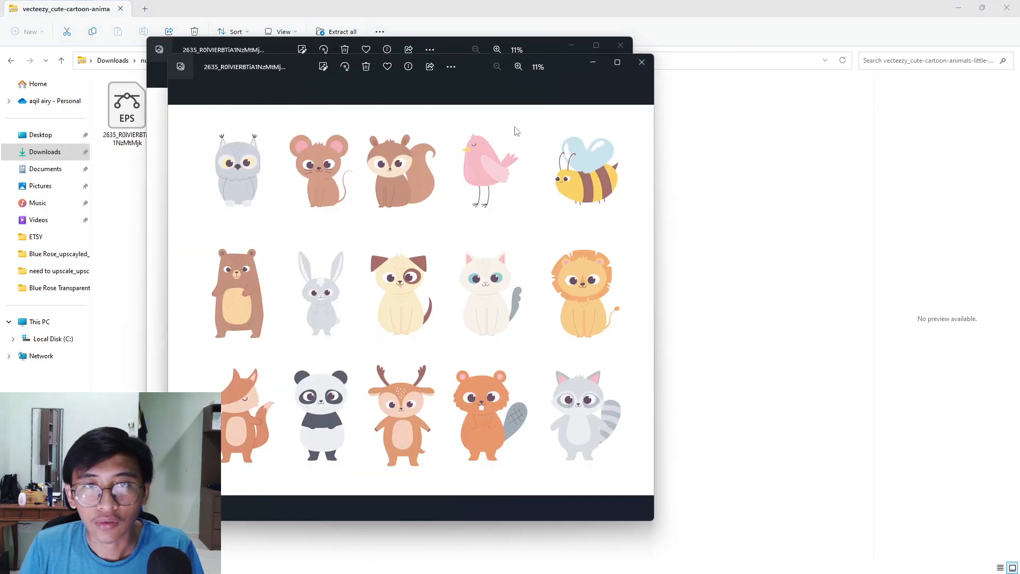
left_click(641, 63)
left_click(619, 45)
Step: Check the properties of the JPG file in the archive and close them without changes
right_click(206, 112)
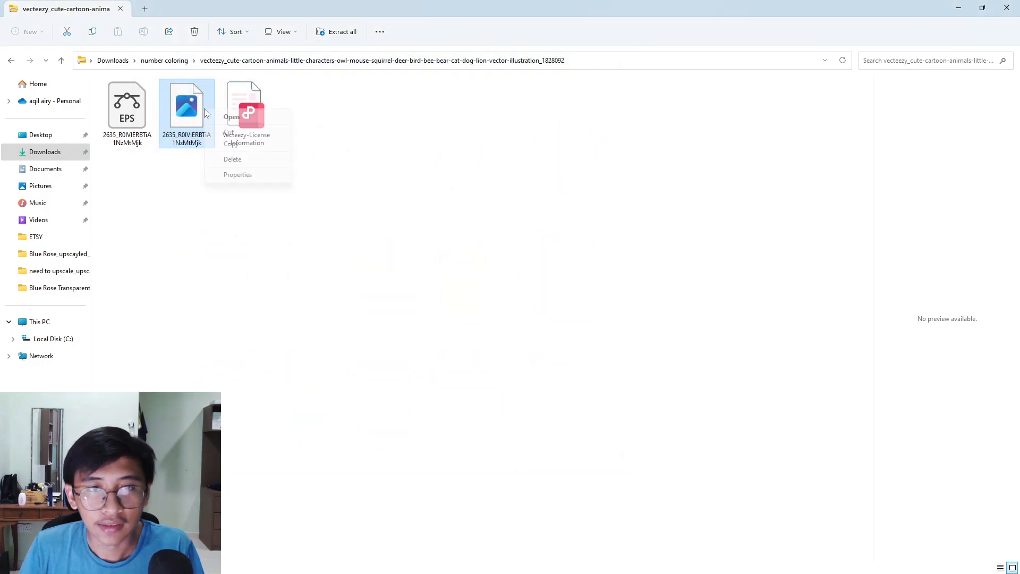
right_click(180, 118)
right_click(181, 103)
left_click(215, 168)
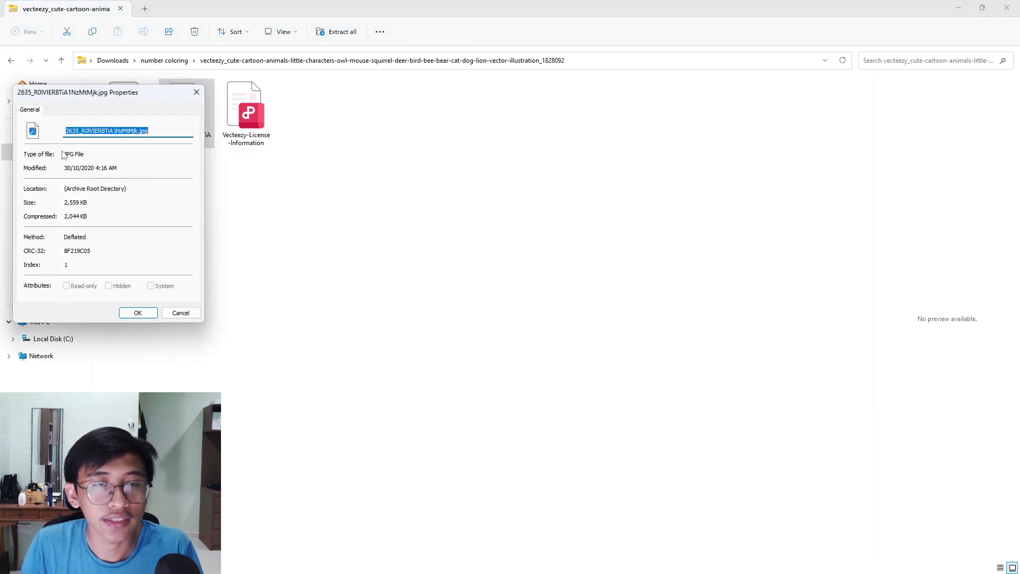
left_click(181, 313)
Step: Check the properties of the EPS file in the archive to identify its file type, leaving them unchanged
right_click(121, 106)
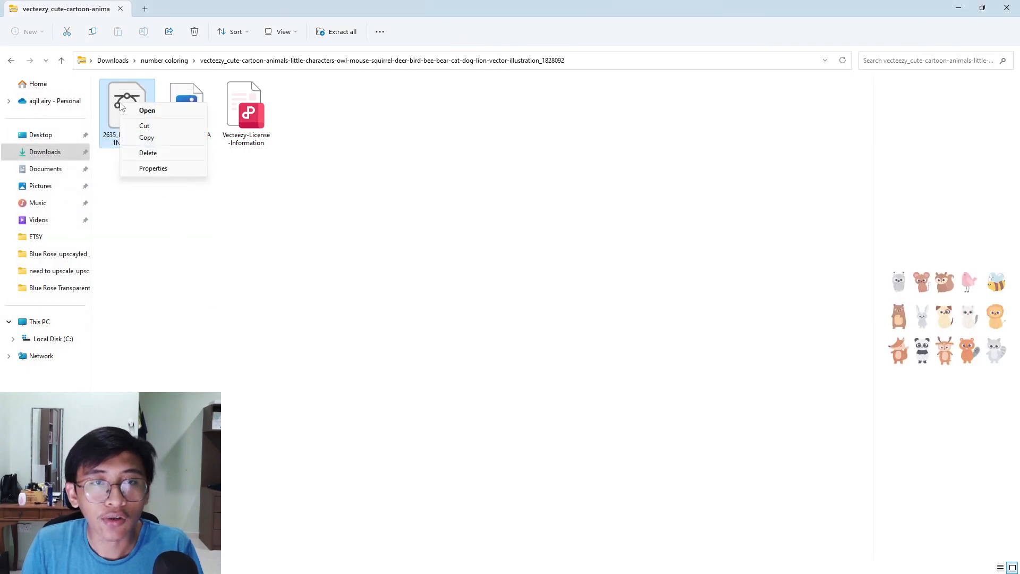
left_click(152, 169)
left_click_drag(291, 101, 607, 93)
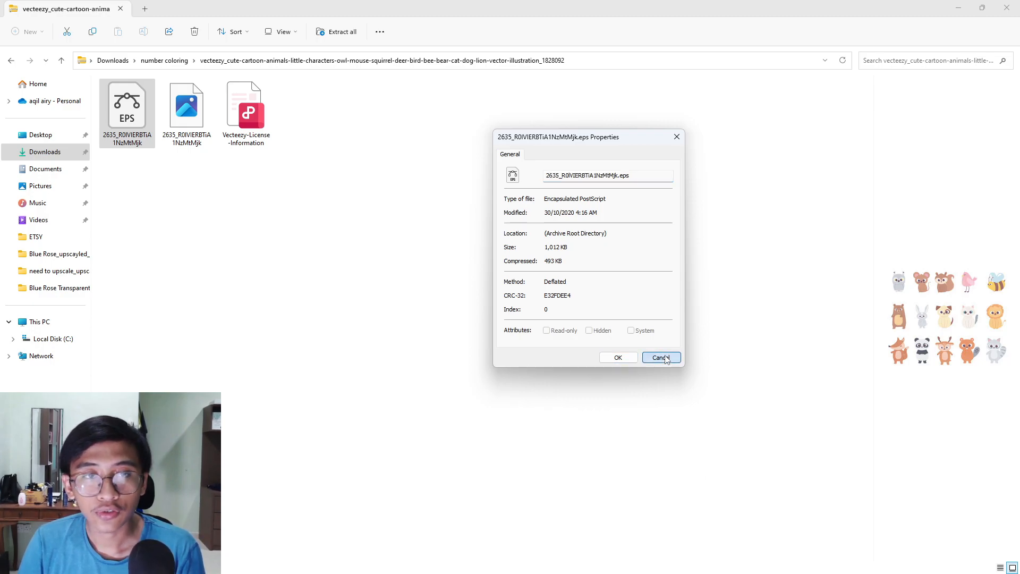
left_click(661, 358)
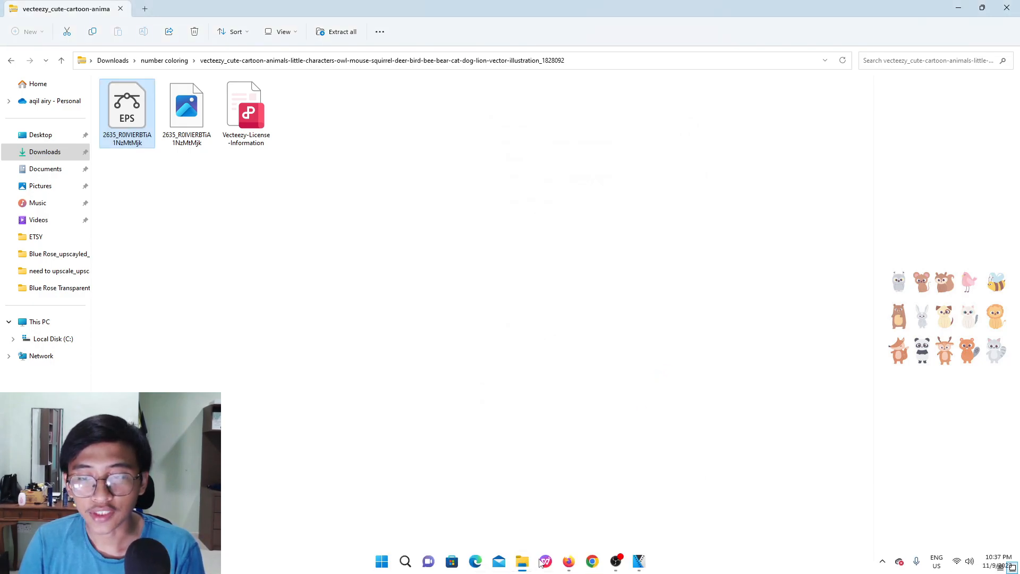
Step: Switch to Firefox, search for "eps to svg" in a new tab, and open CloudConvert's EPS to SVG Converter
left_click(567, 562)
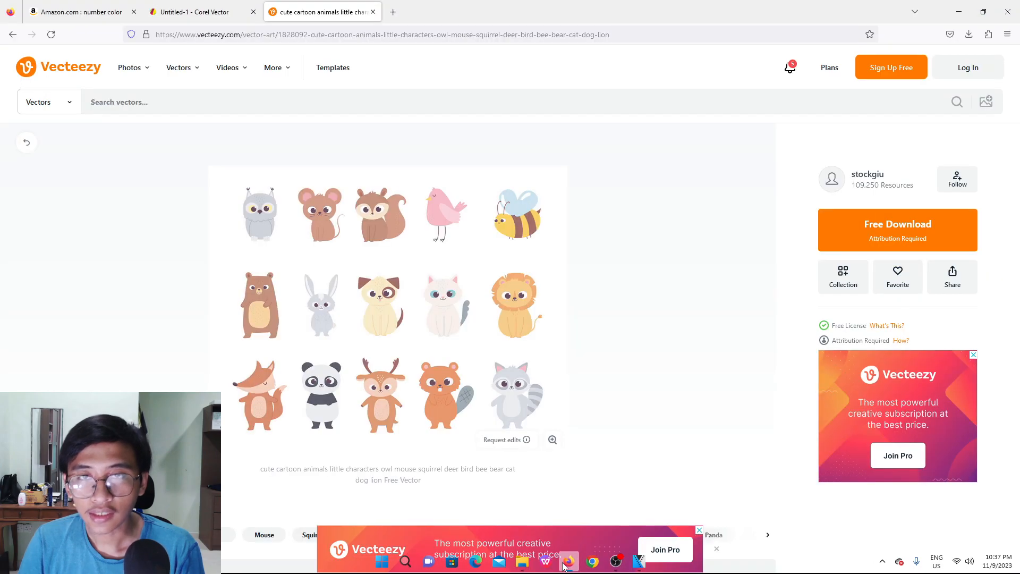
left_click(398, 11)
left_click(445, 299)
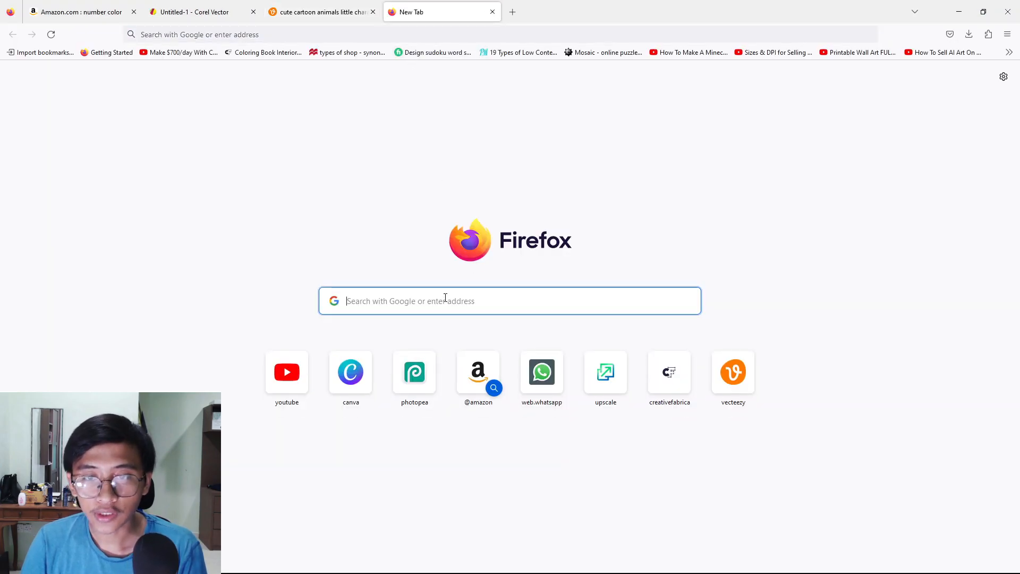
type("eps ")
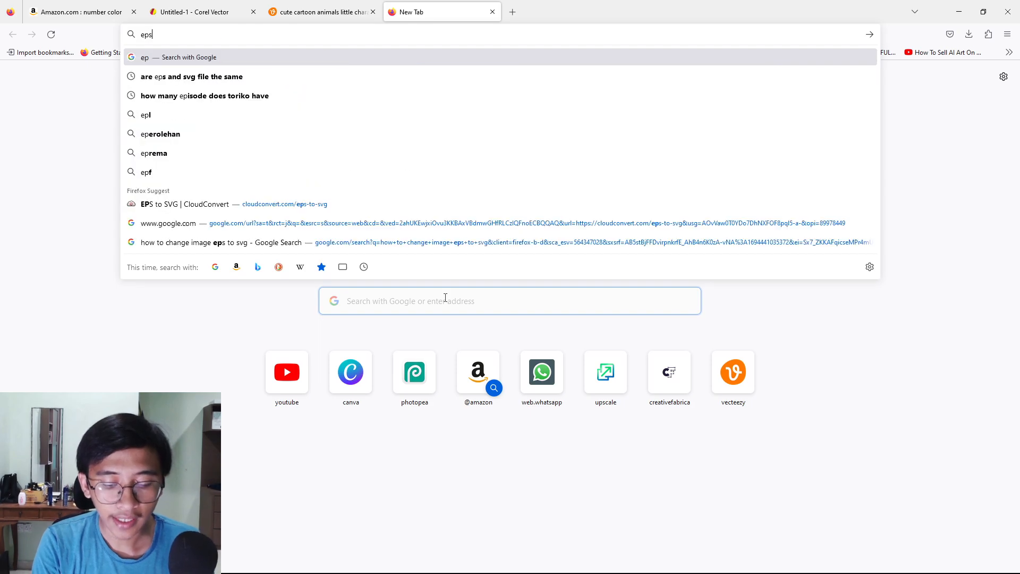
type("to svg")
key("Return")
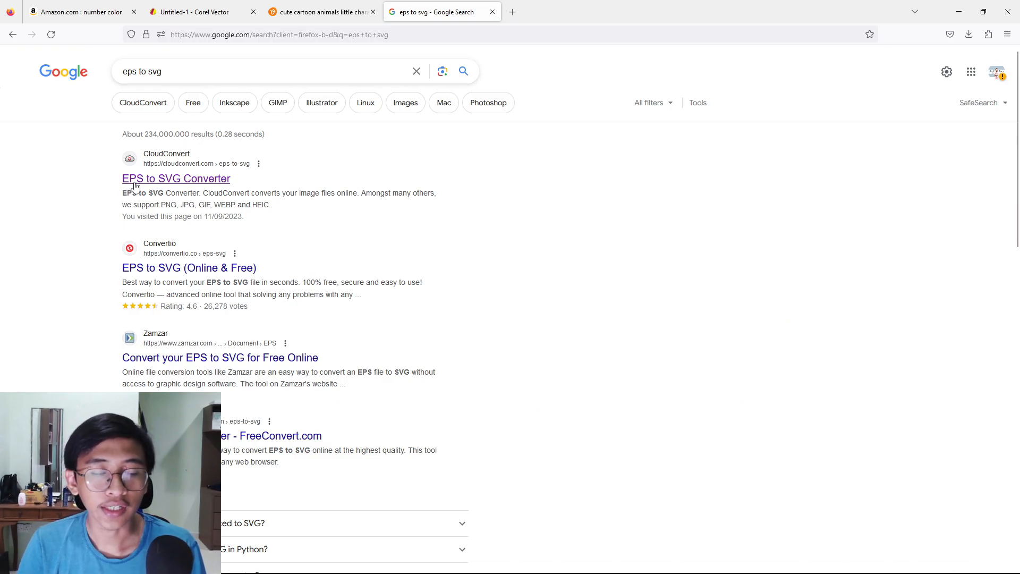
left_click(178, 183)
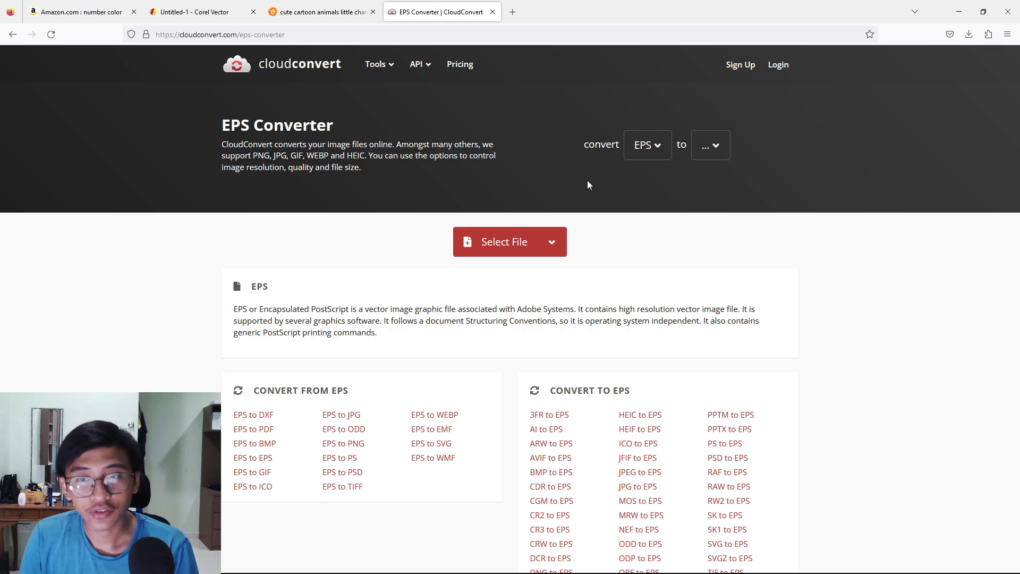
Step: Choose the animals' EPS file from Downloads > number coloring as the file for conversion
left_click(502, 254)
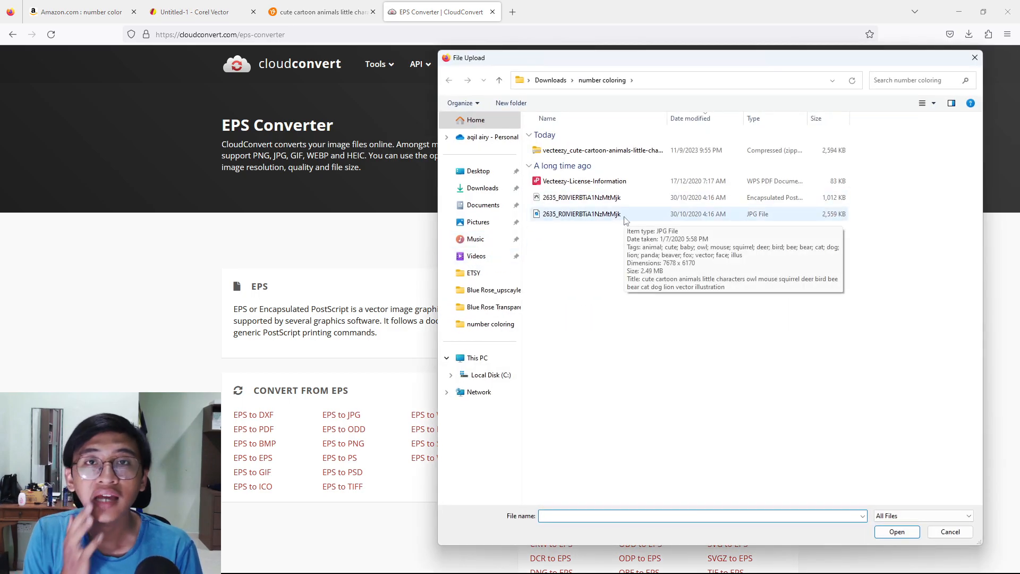
left_click(635, 199)
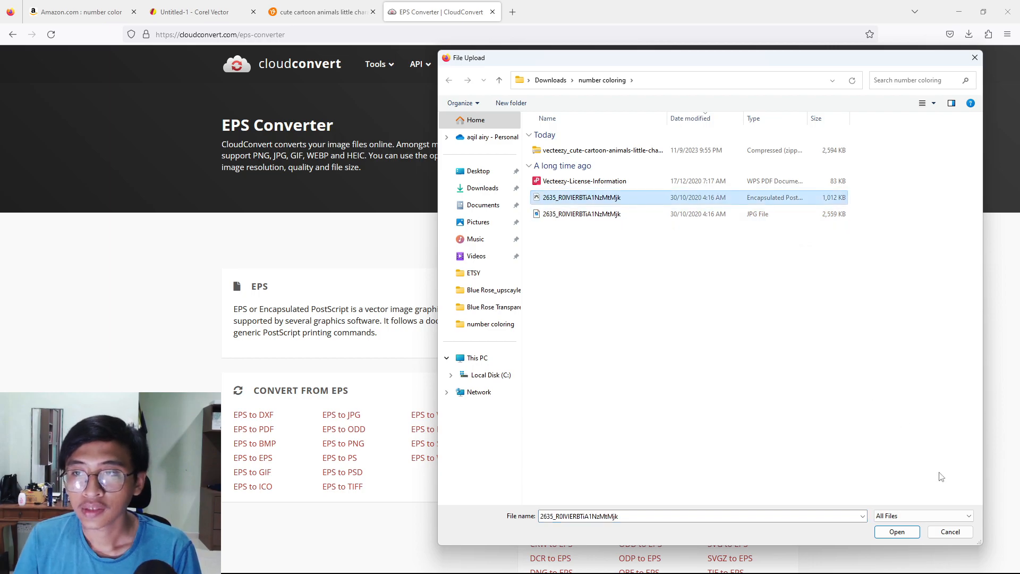
left_click(905, 531)
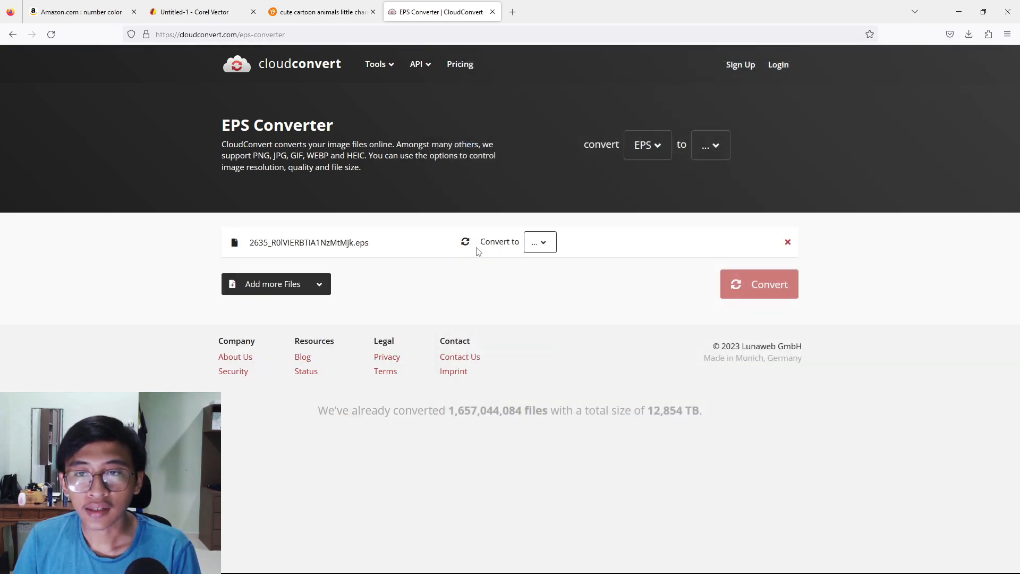
Step: Set the vector output format to SVG, convert the EPS file, and download the result
left_click(531, 249)
mouse_move(386, 350)
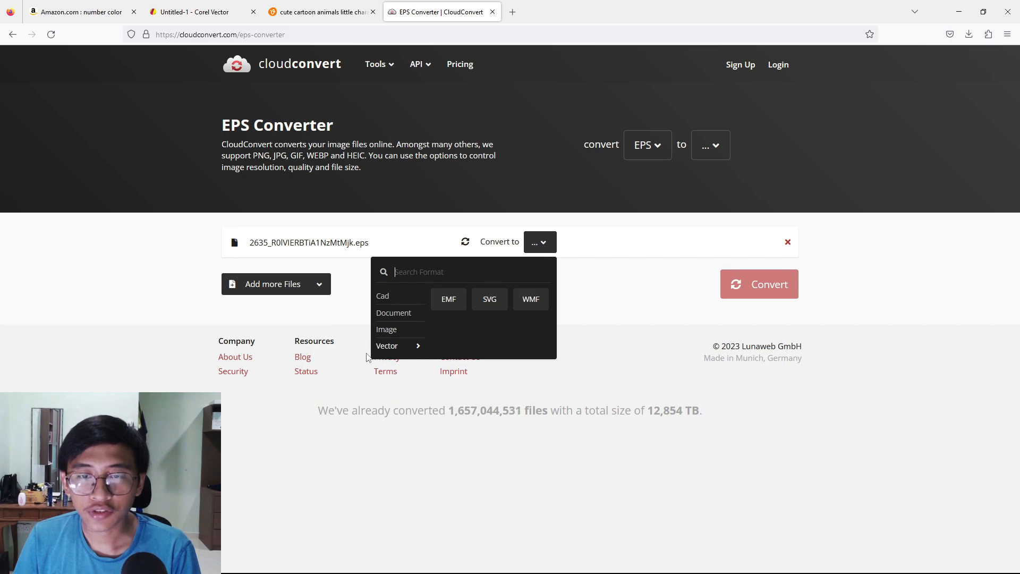
left_click(486, 301)
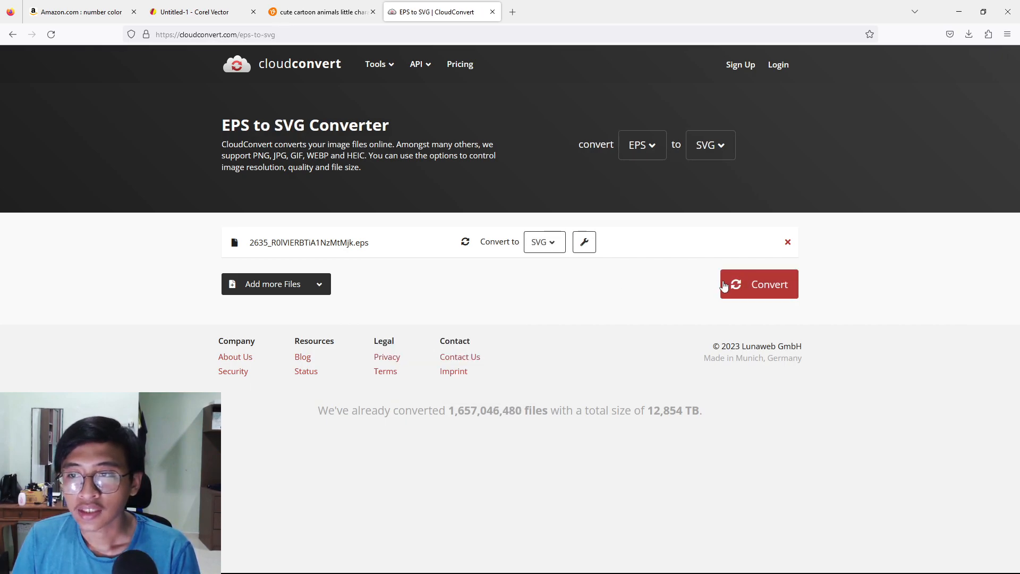
left_click(747, 282)
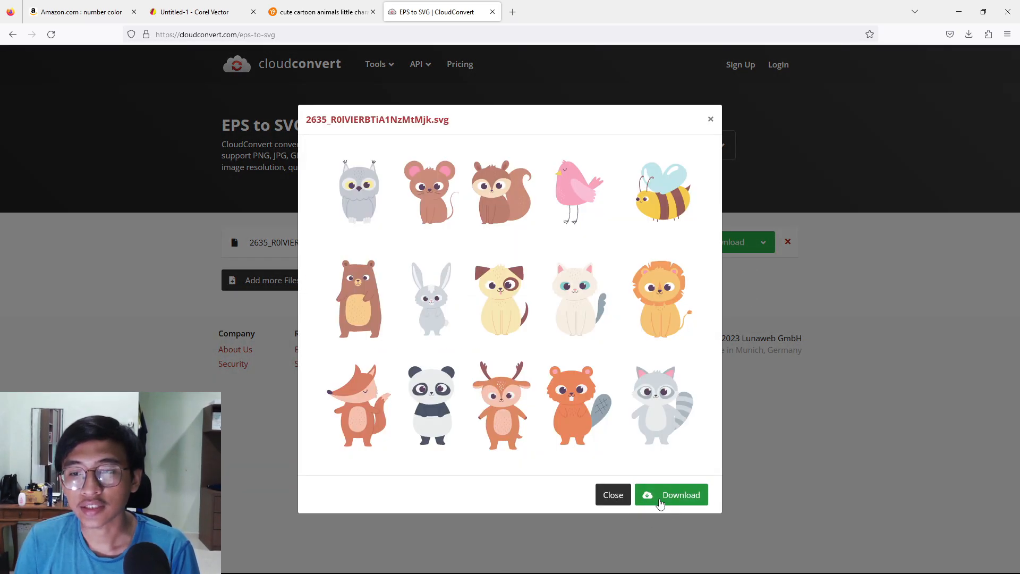
left_click(661, 495)
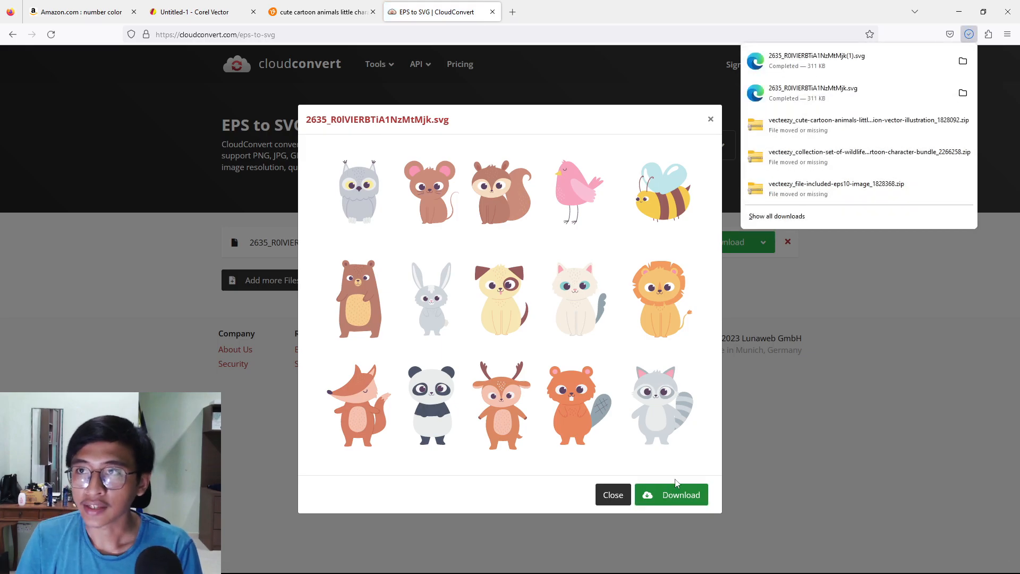
Step: Show the converted file ending in (1) in the Downloads folder, open it to check the animals, and close the viewer
left_click(963, 61)
double_click(343, 241)
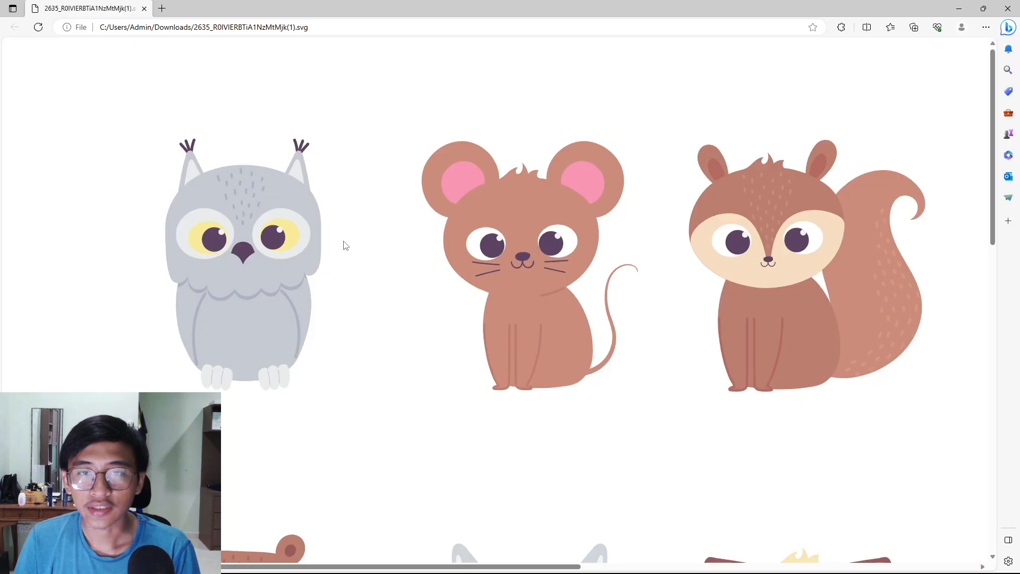
scroll(831, 318, "down", 10)
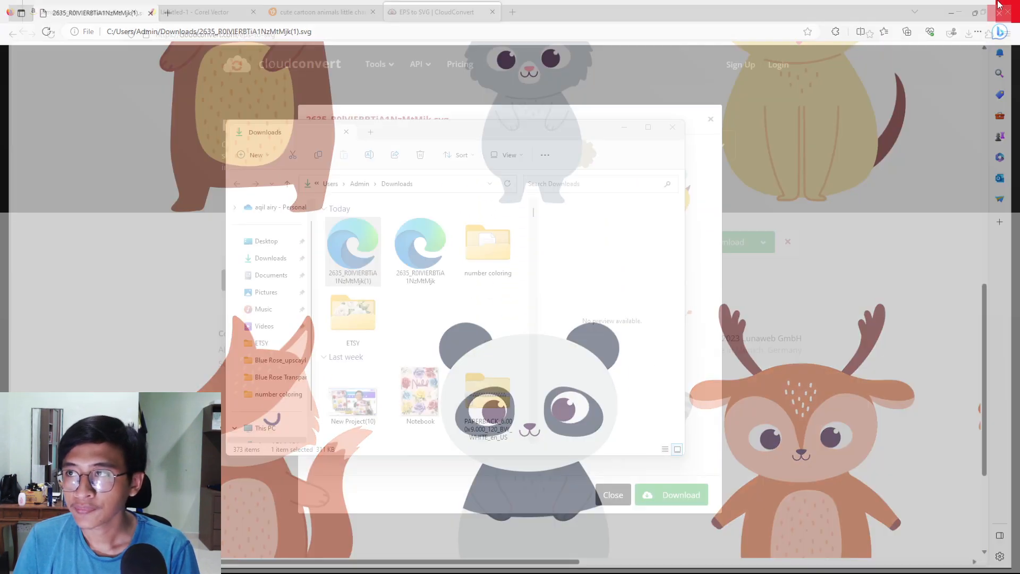
left_click(1008, 8)
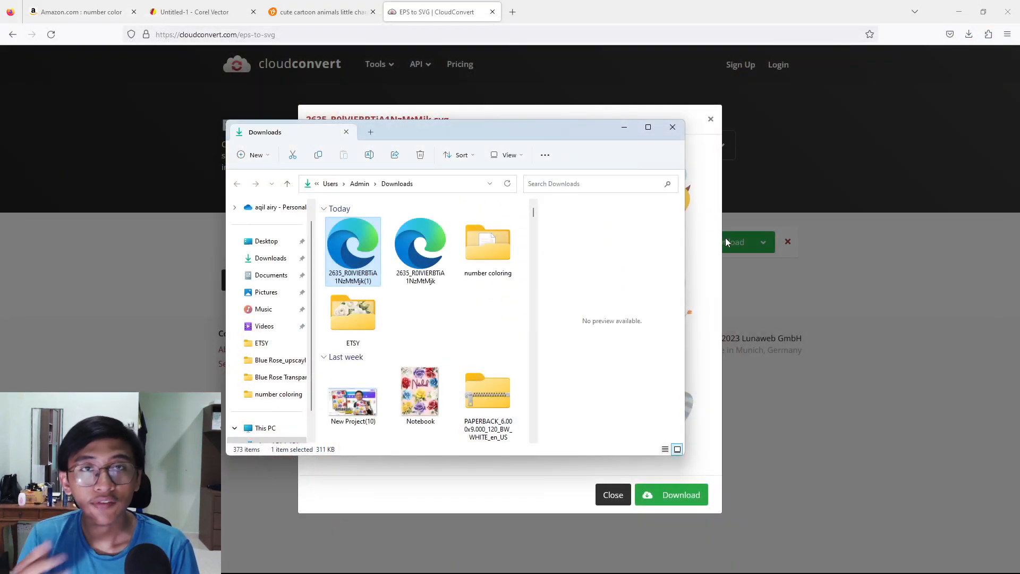
Step: Switch to the Corel Vector tab, bring the converted SVG from Downloads onto the page, and move the group to about X 0.32, Y 2.25
left_click(227, 7)
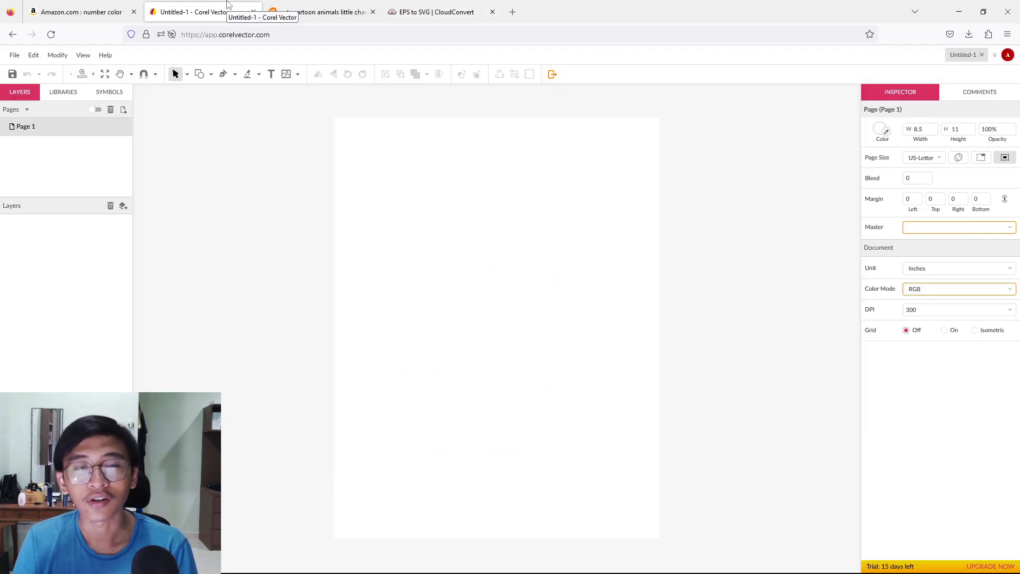
mouse_move(521, 568)
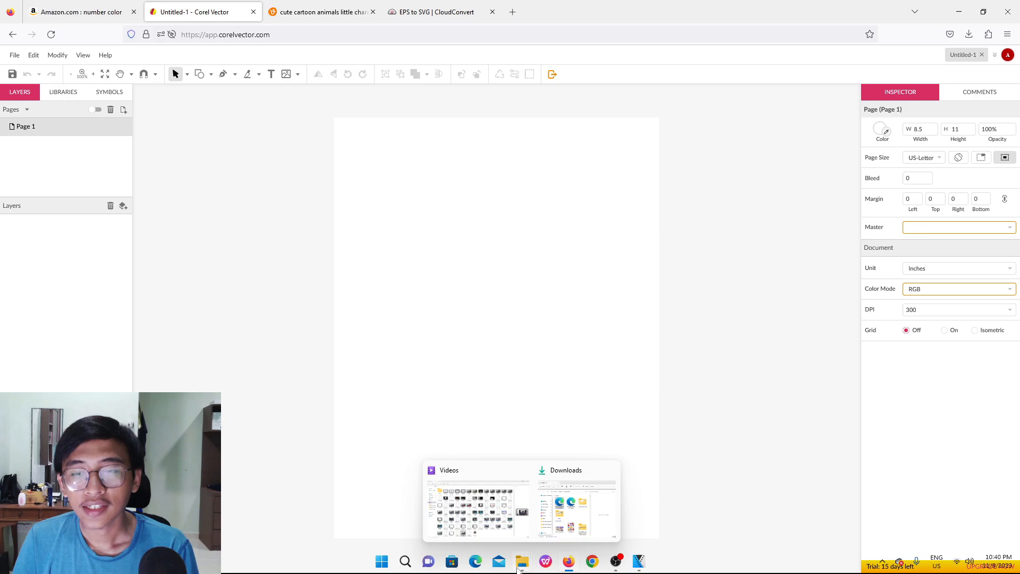
left_click(555, 531)
left_click_drag(480, 138, 899, 63)
left_click_drag(769, 183, 468, 324)
left_click(581, 5)
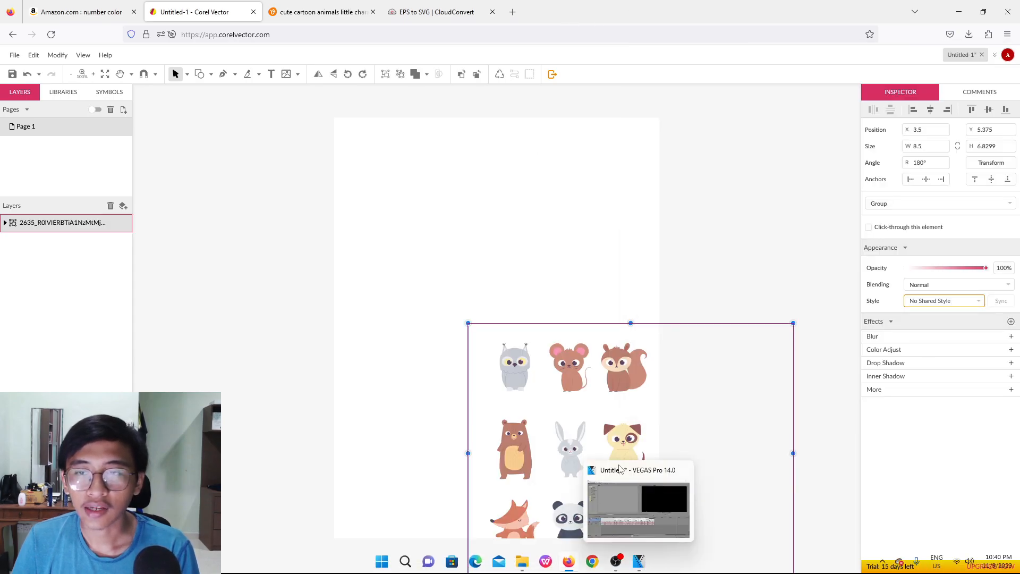
left_click_drag(602, 410, 482, 294)
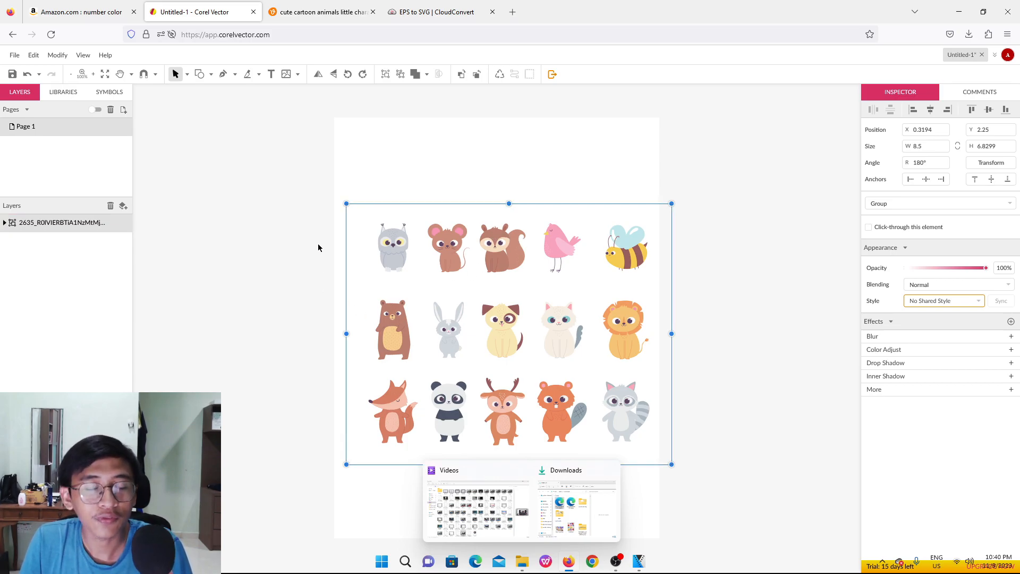
Step: Select only the bear's paths with the Subselect tool and clear the selection
left_click(324, 272)
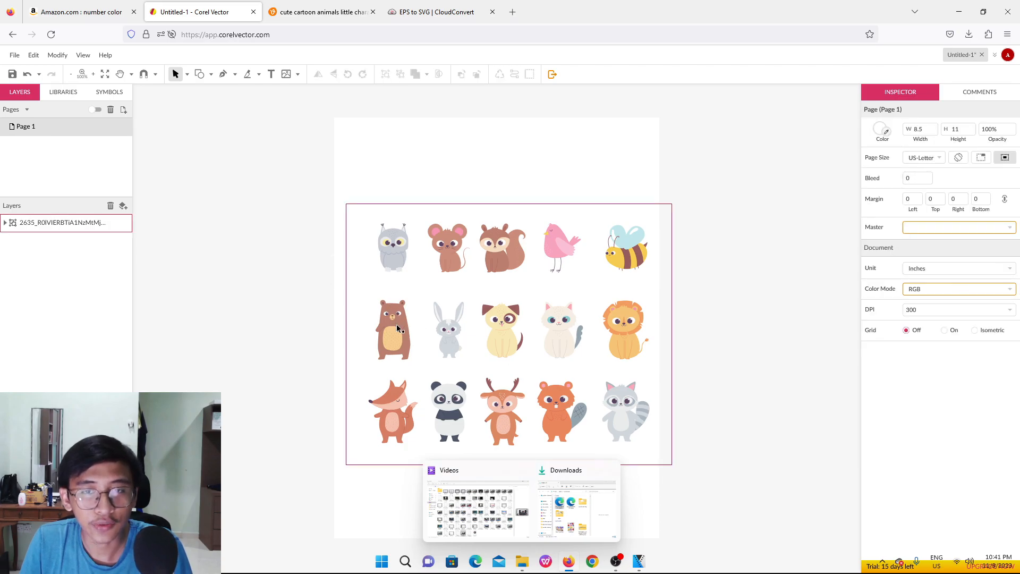
left_click(397, 328)
left_click(228, 280)
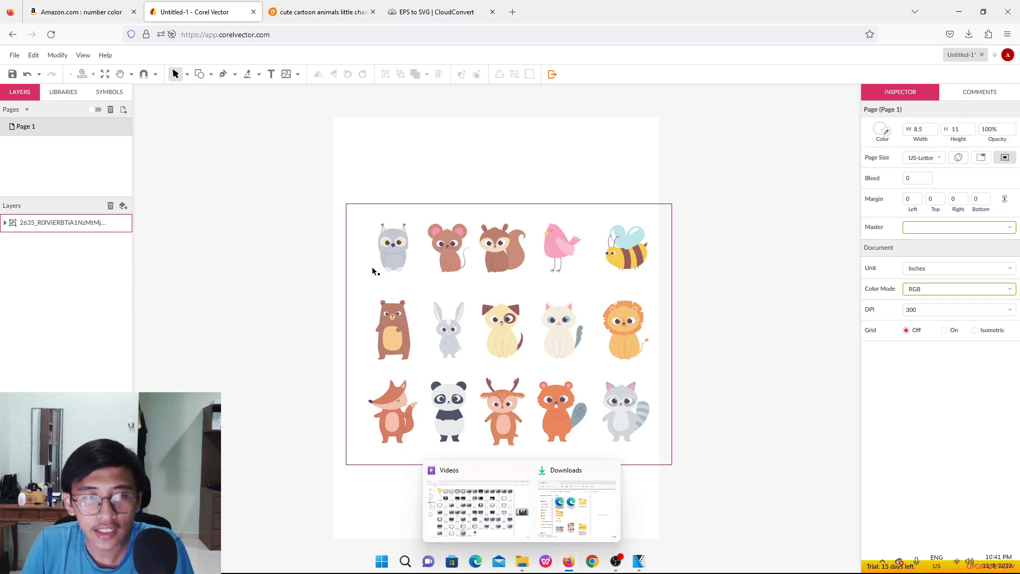
left_click(187, 75)
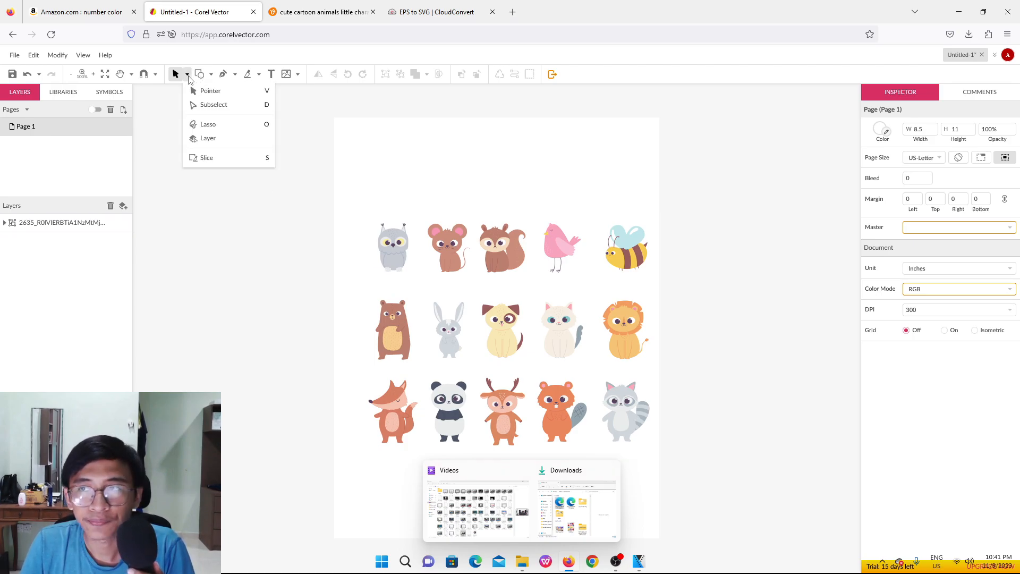
left_click(222, 107)
left_click_drag(342, 297, 419, 366)
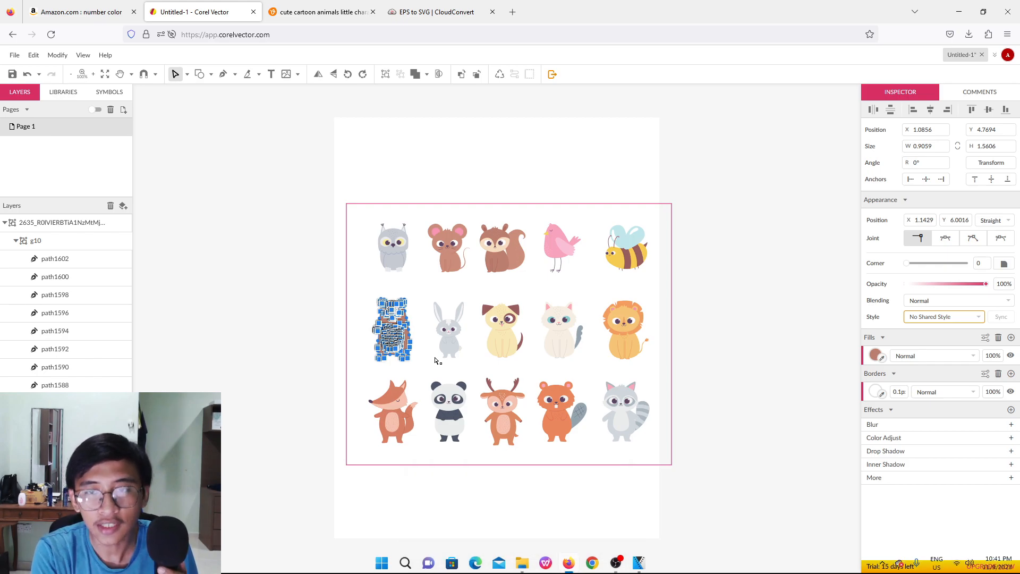
left_click(446, 190)
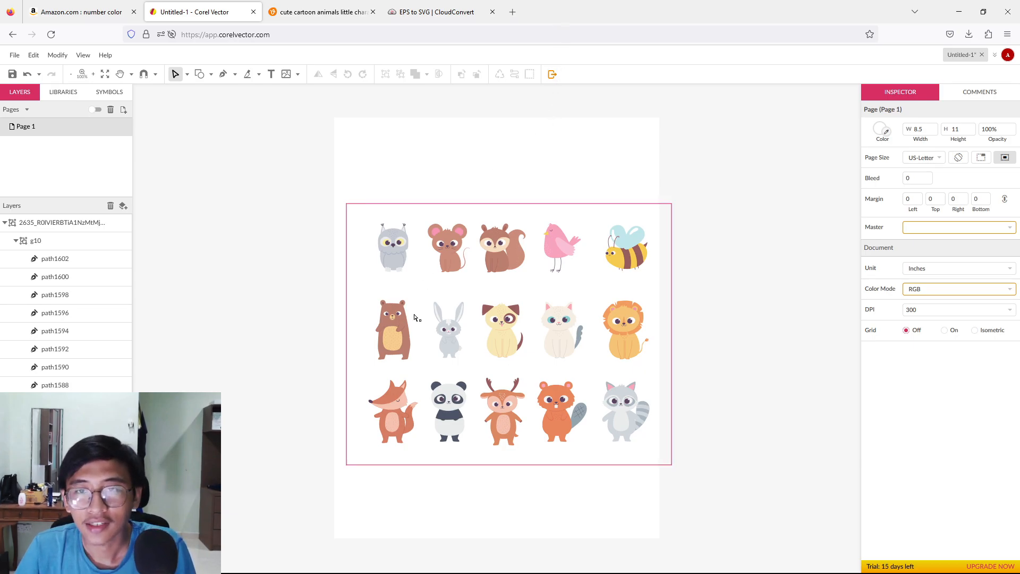
Step: Remove the background shape behind the animals and point out the owl's head path
left_click(429, 277)
key("Escape")
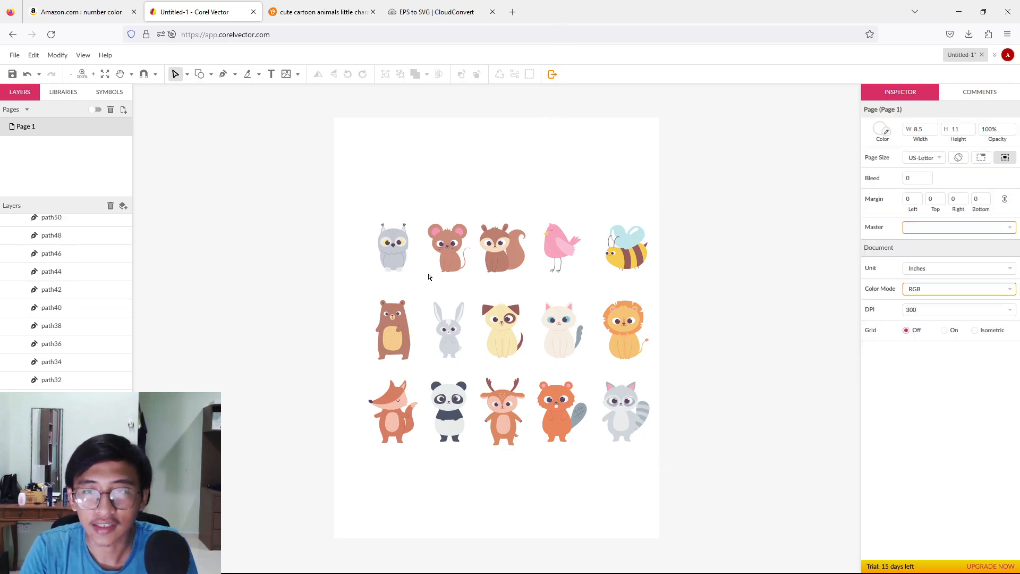
left_click(393, 242)
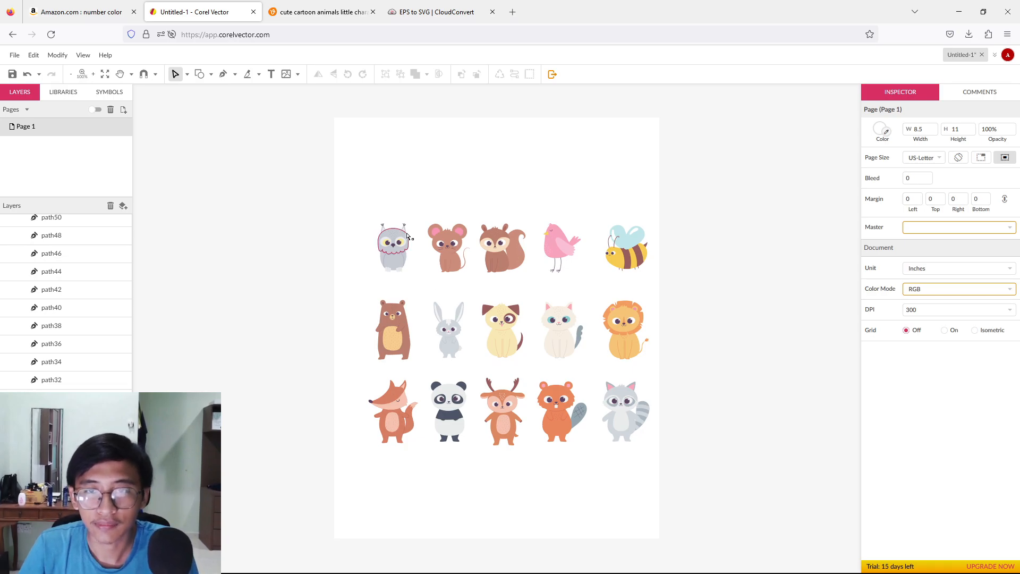
Step: Select the whole group of animals with the Pointer tool and delete it from the page
left_click(187, 75)
left_click(192, 90)
left_click_drag(328, 191, 685, 467)
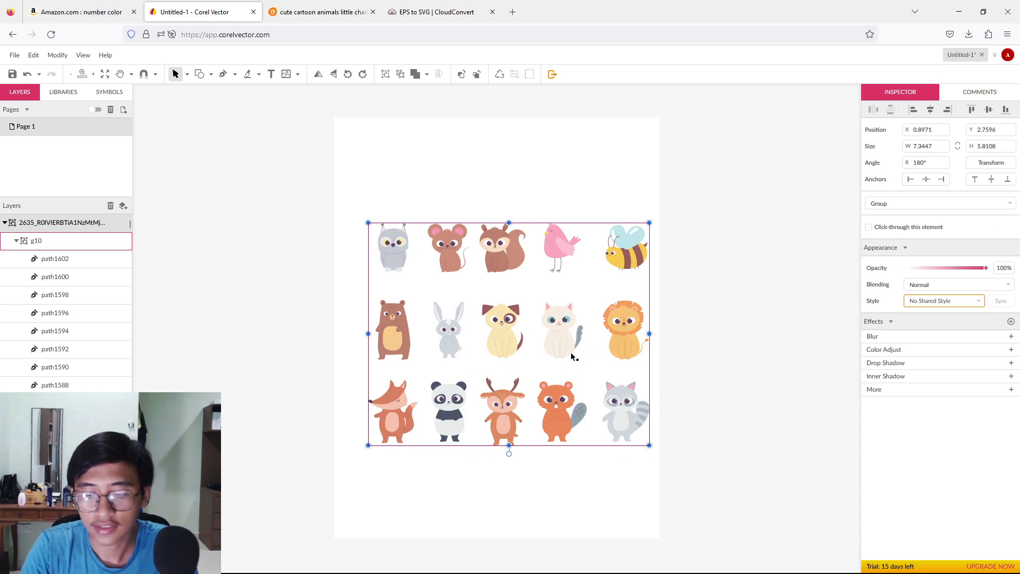
key("Delete")
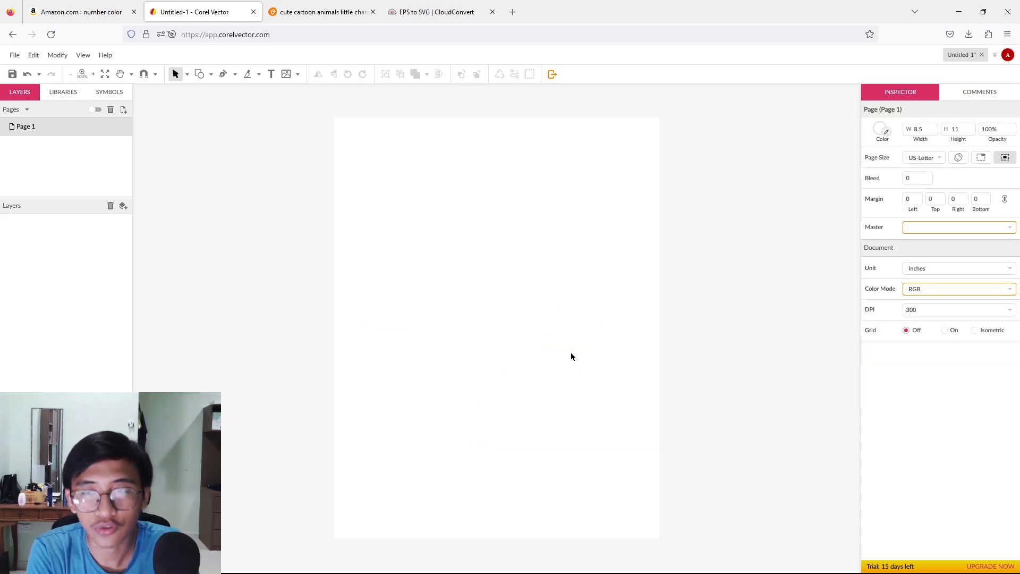
Step: Paste the bear alone onto the empty page at about X 2.79, Y 2.78, and give its paths black borders
key("ctrl+z")
left_click_drag(403, 320, 468, 245)
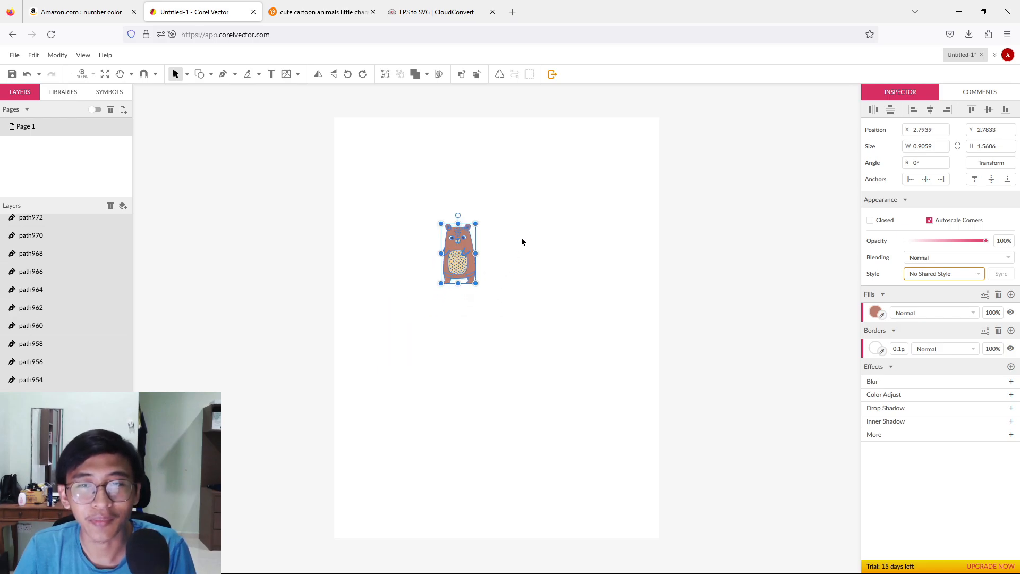
left_click(523, 241)
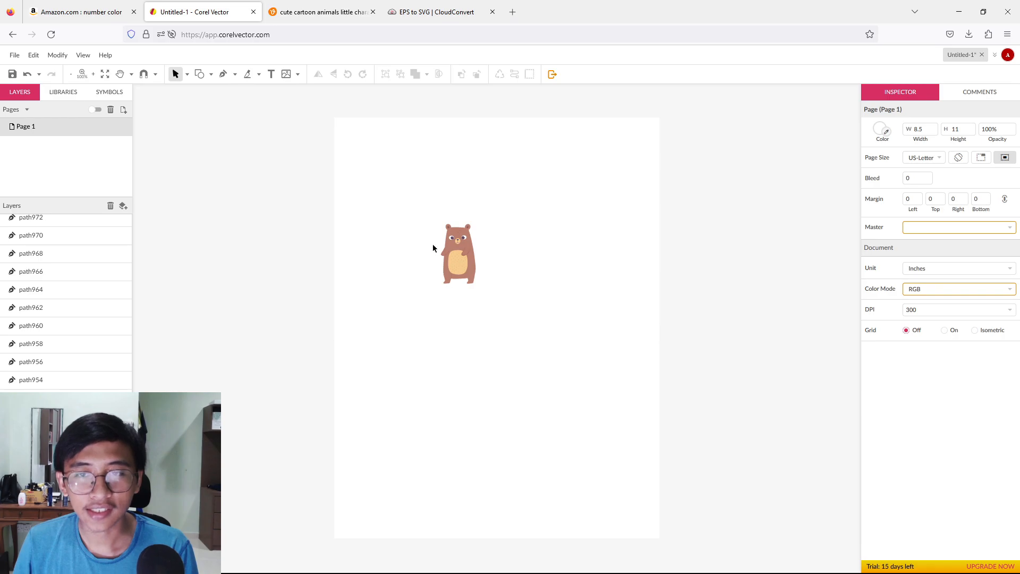
left_click_drag(411, 203, 515, 354)
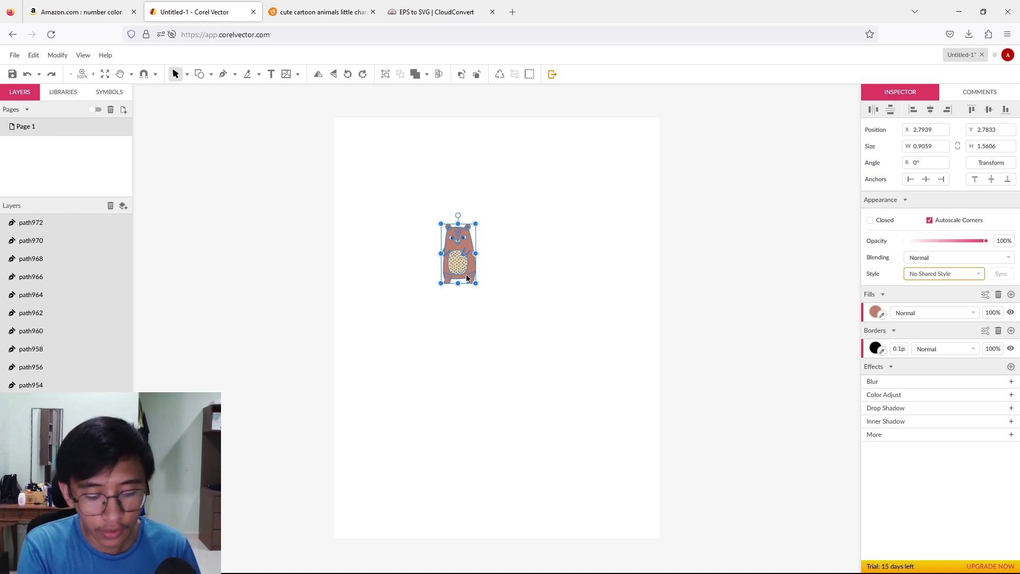
left_click(555, 367)
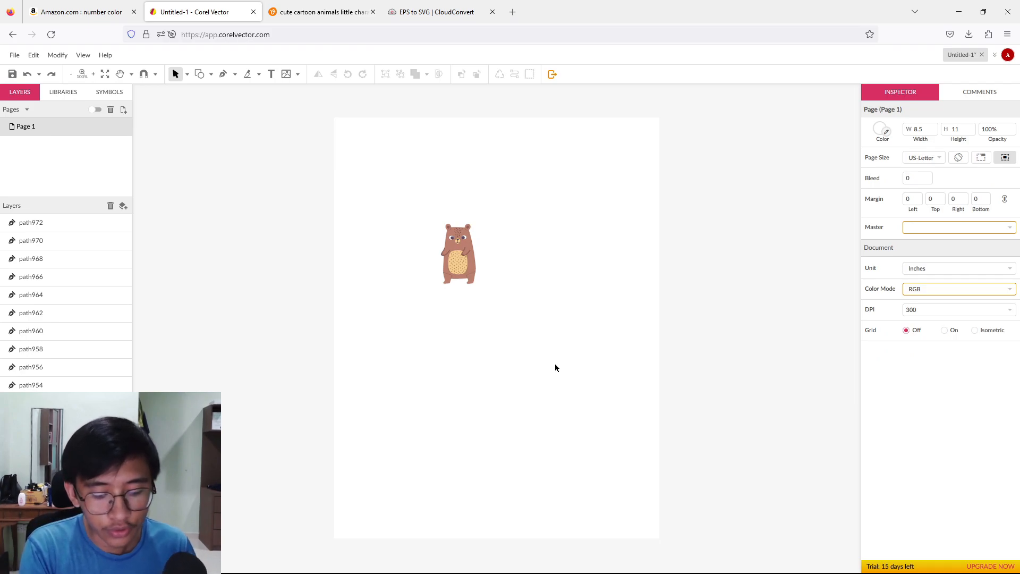
Step: Duplicate the bear and place the small copy near the page's lower-right corner at about X 6.92, Y 8.92
key("ctrl+a")
left_click_drag(471, 262, 628, 497)
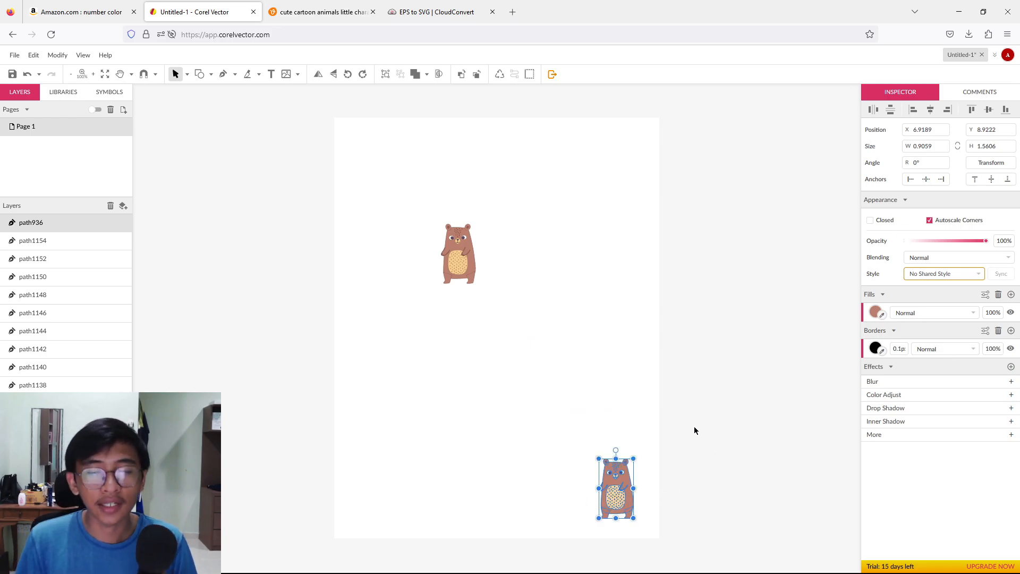
left_click(696, 410)
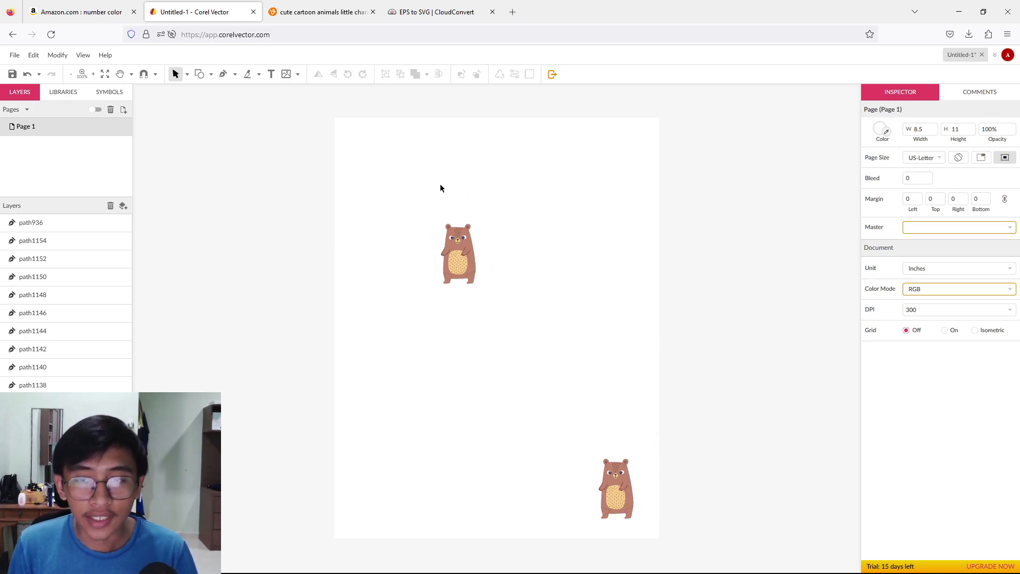
Step: Enlarge the original bear to about 4.82 by 8.30 inches and position it at about X 1.78, Y 1.13
left_click_drag(432, 226, 503, 349)
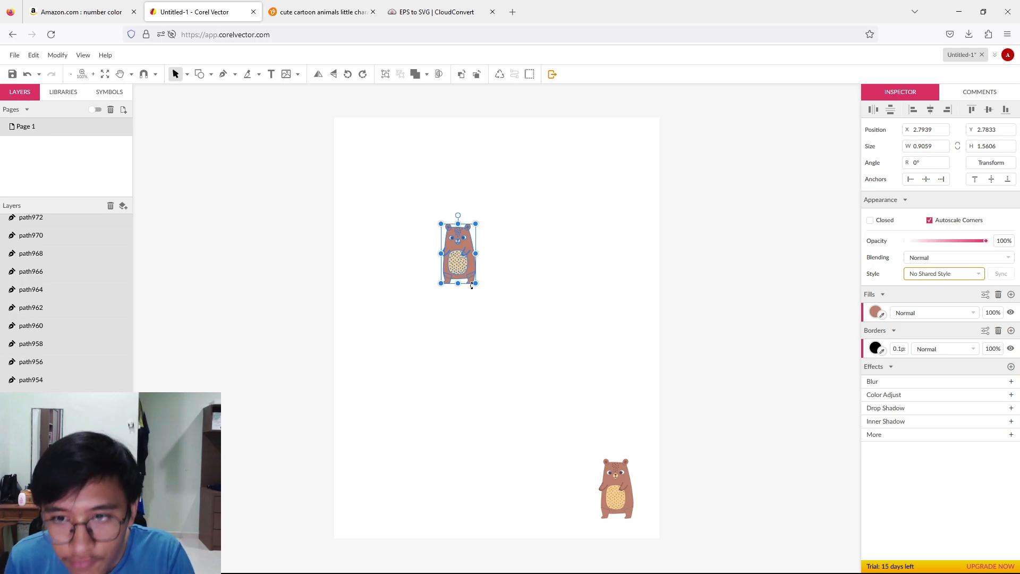
left_click_drag(476, 286, 626, 441)
left_click_drag(585, 333, 543, 270)
left_click(187, 74)
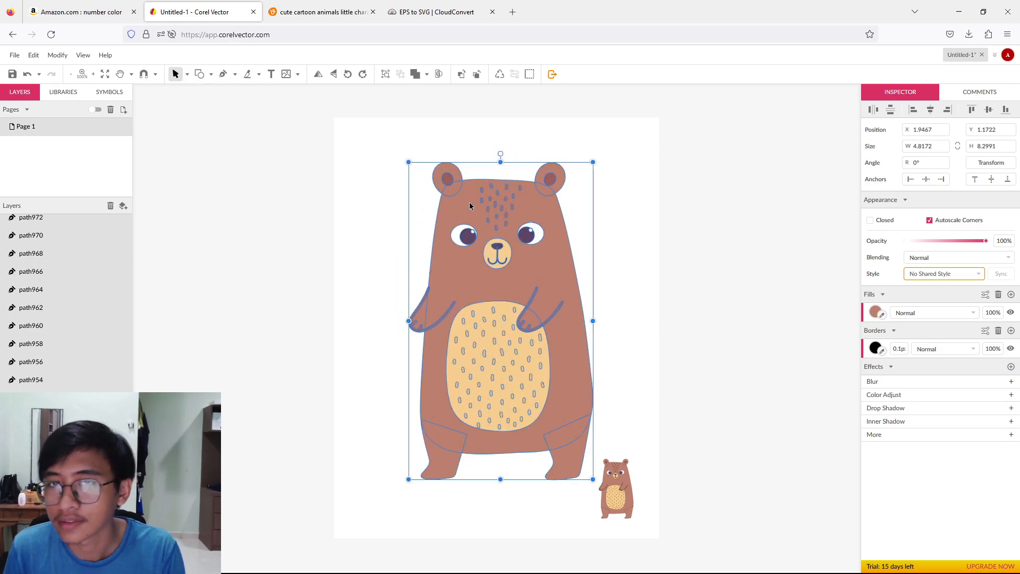
left_click_drag(542, 278, 536, 275)
left_click(725, 236)
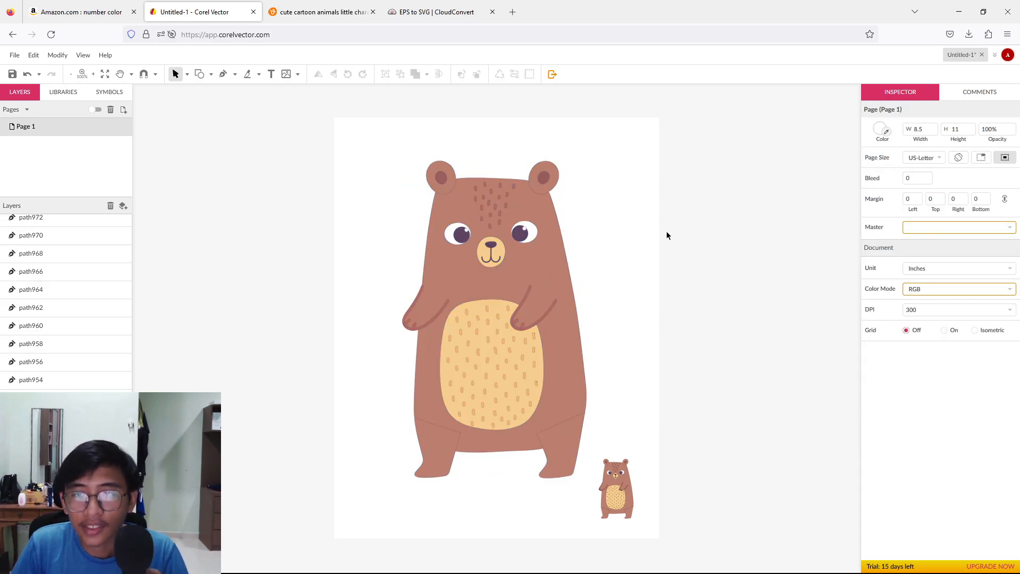
left_click(532, 276)
left_click(713, 228)
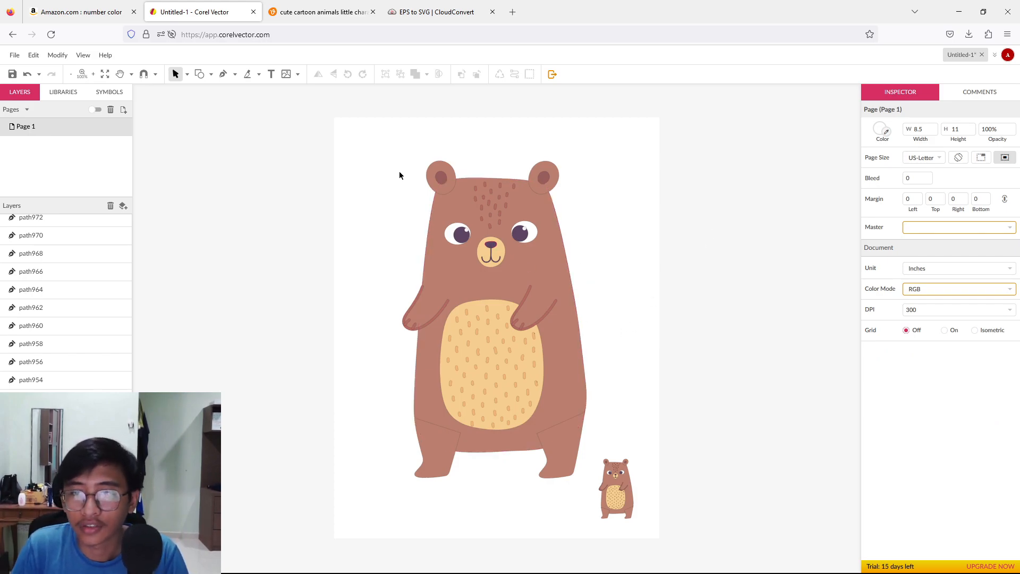
Step: Set the border color of all the large bear's paths to a near-black solid Color Fill, #020202
left_click_drag(384, 142, 588, 508)
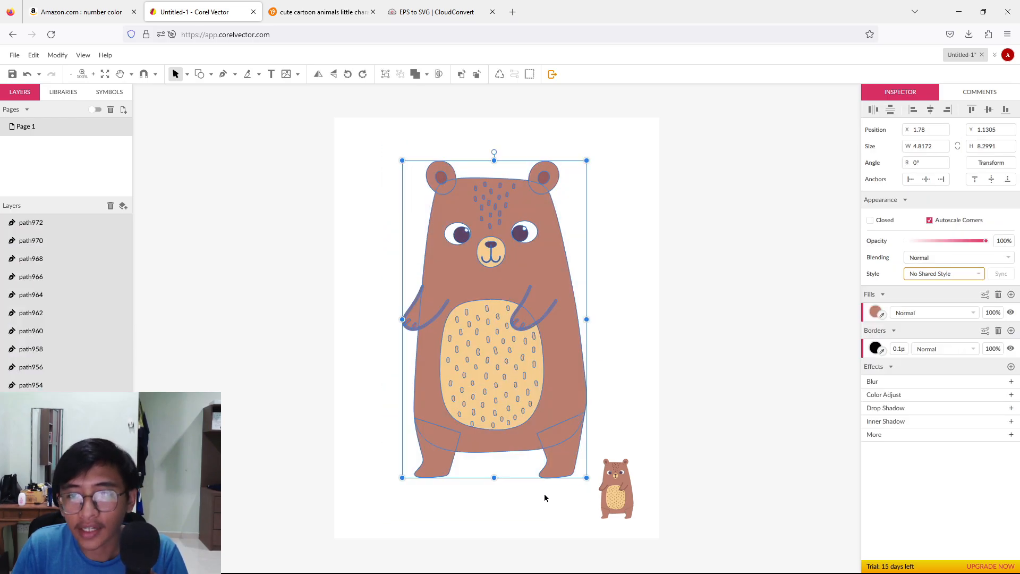
left_click(877, 349)
left_click(952, 368)
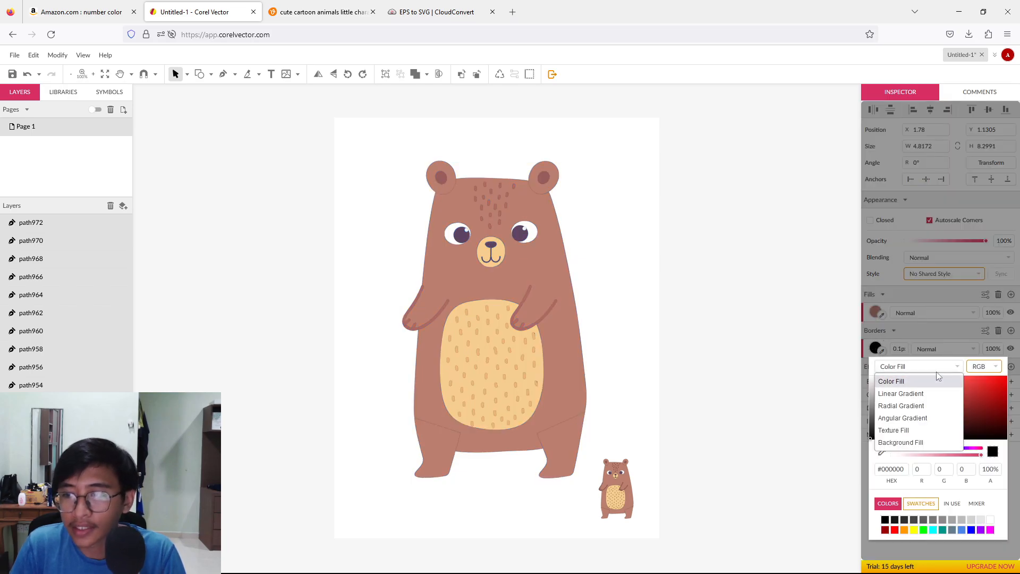
left_click(902, 382)
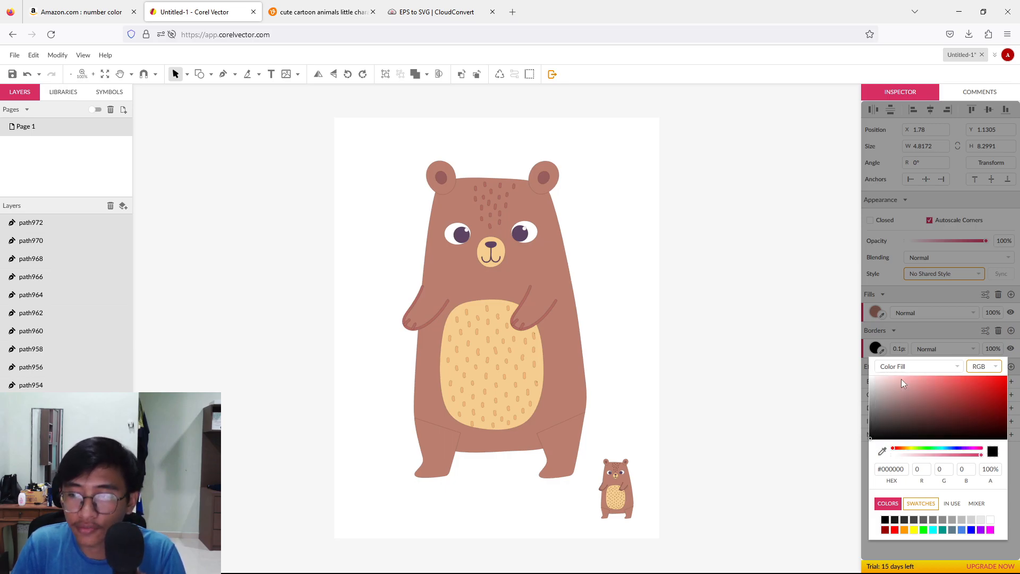
left_click(887, 413)
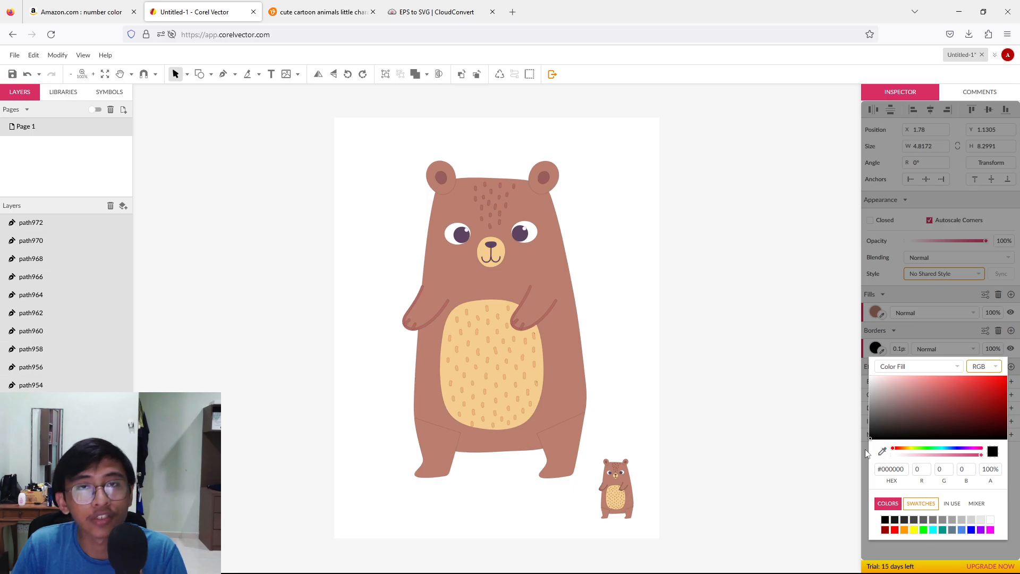
left_click_drag(881, 425, 869, 438)
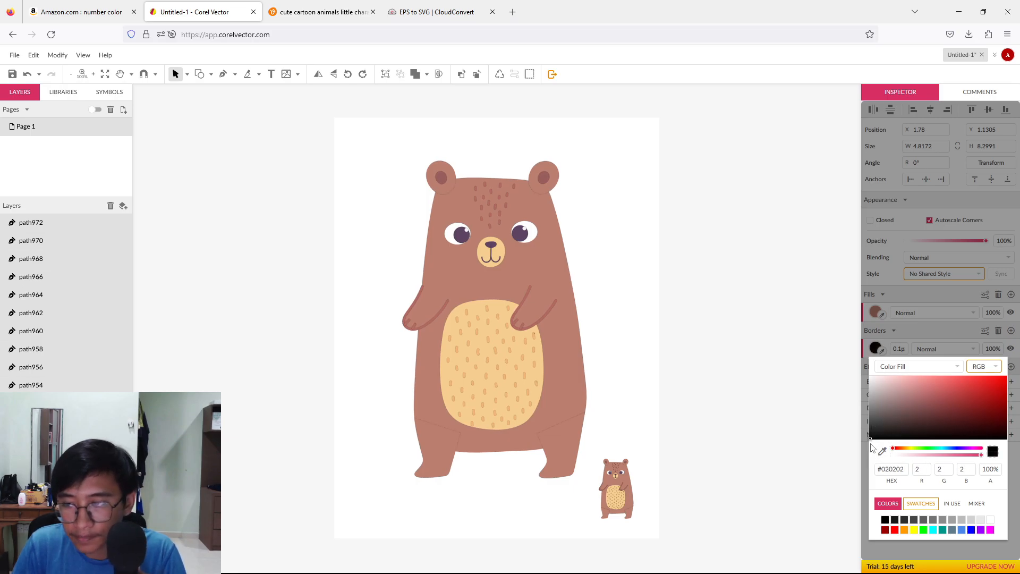
left_click(862, 492)
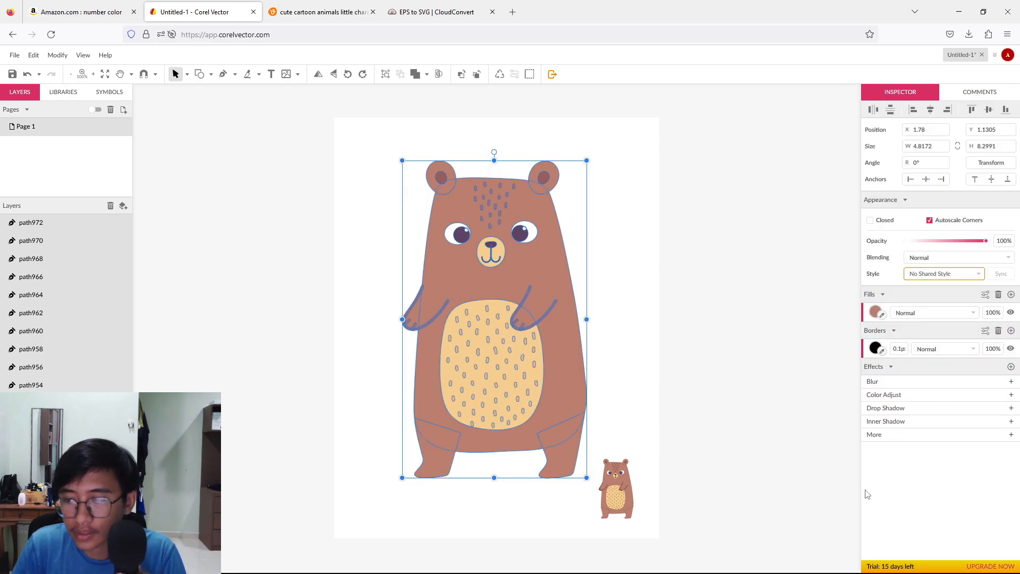
Step: Set the border width of the large bear's paths to 3 px
left_click(898, 349)
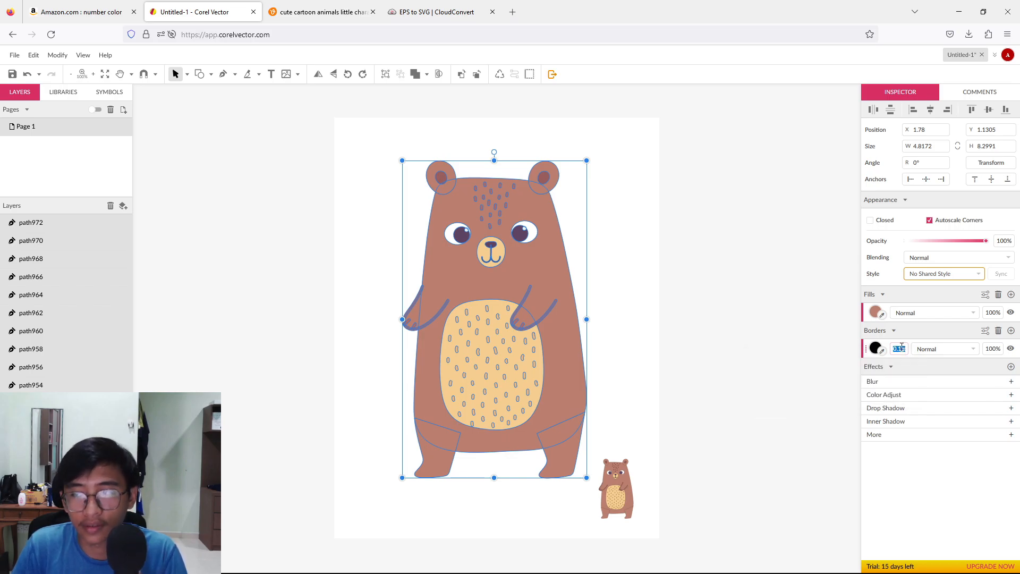
type("3")
left_click(717, 414)
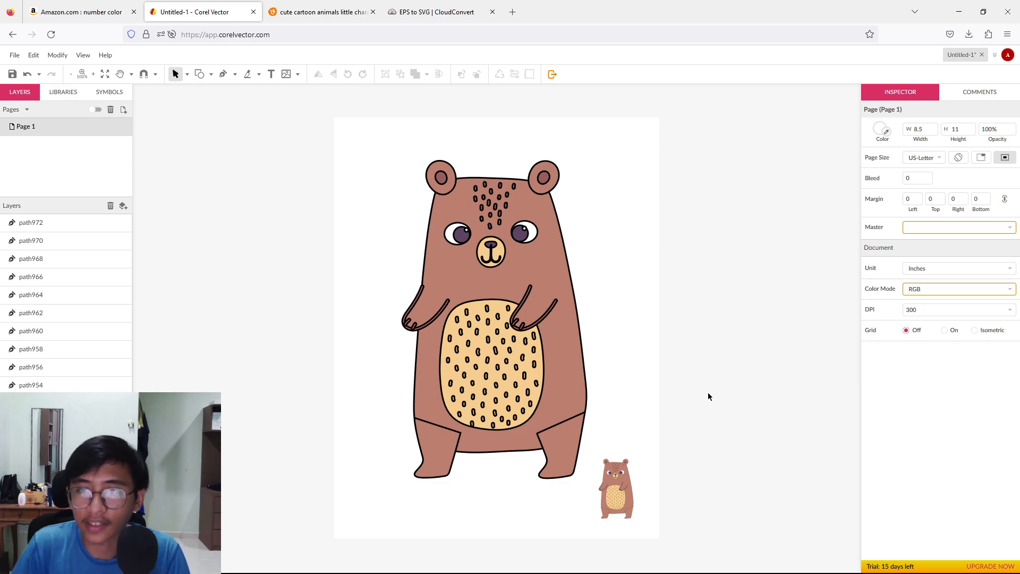
Step: Select all paths of the large bear and change their fill to white (#FFFFFF)
left_click_drag(377, 136, 591, 490)
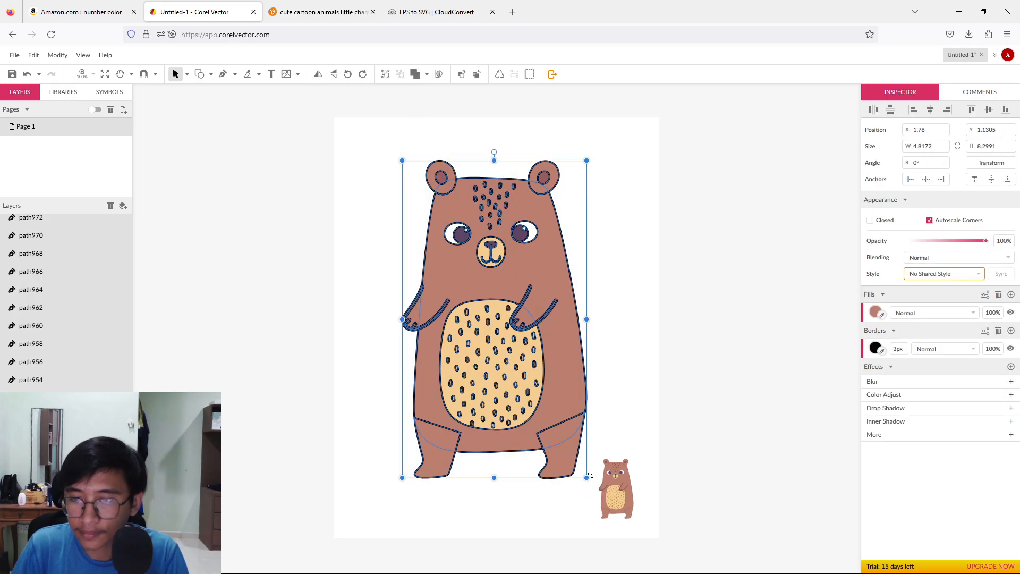
left_click(388, 192)
left_click_drag(421, 229, 586, 479)
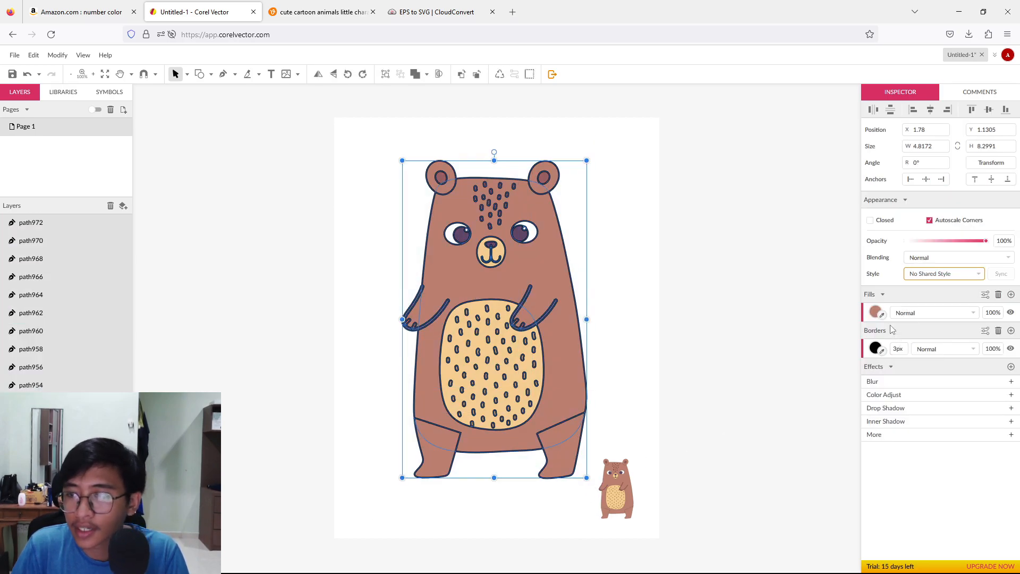
left_click(876, 312)
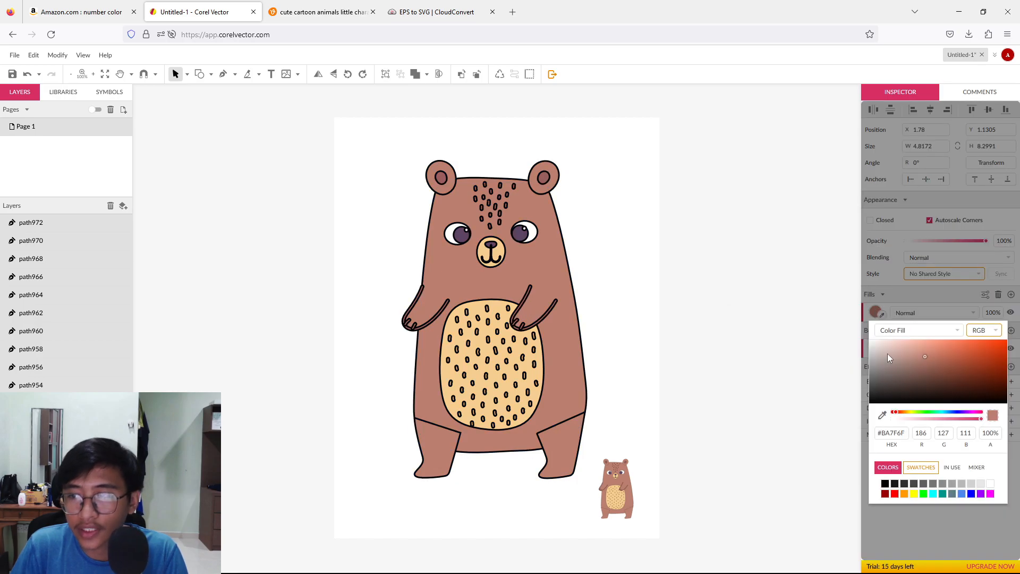
left_click_drag(889, 358, 859, 341)
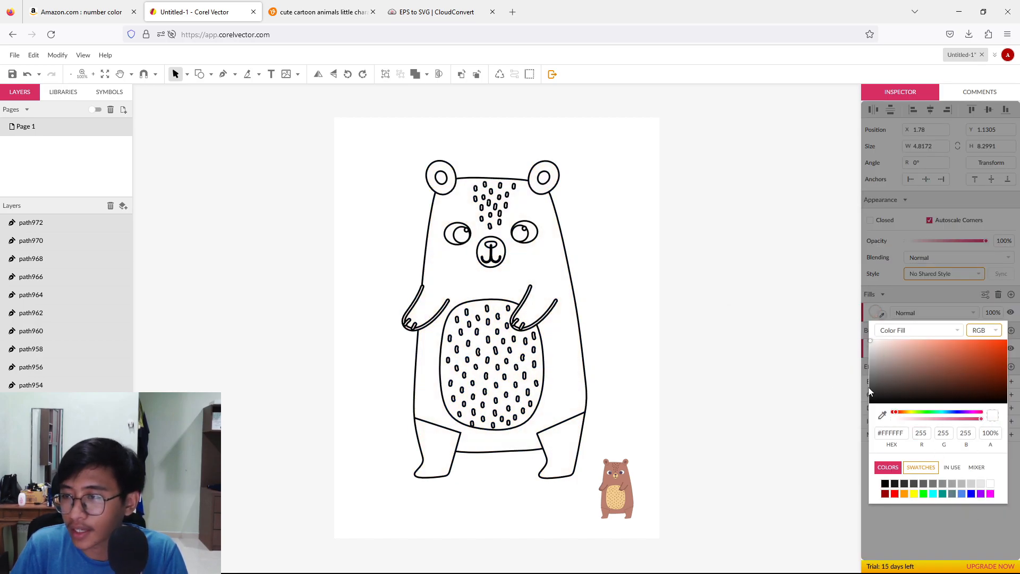
left_click(880, 528)
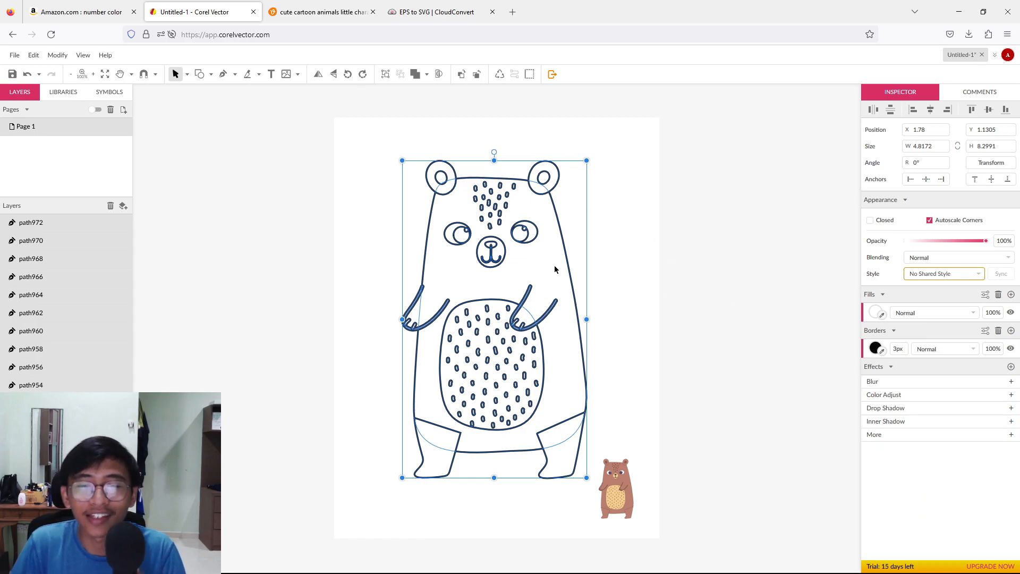
left_click(744, 353)
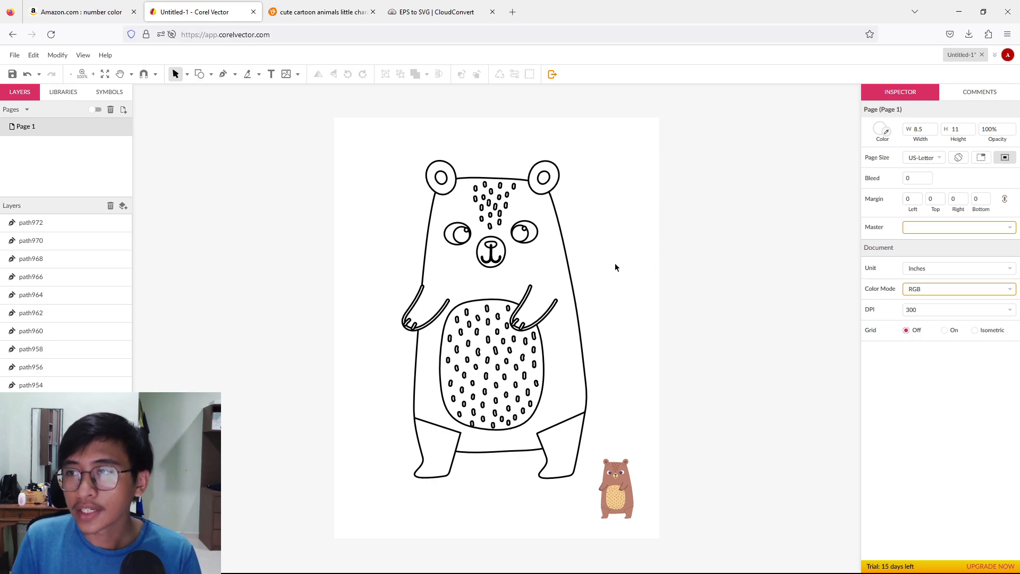
Step: Add the text "1" on the large bear's body below the snout and color it light grey (#C6BCBC)
key("t")
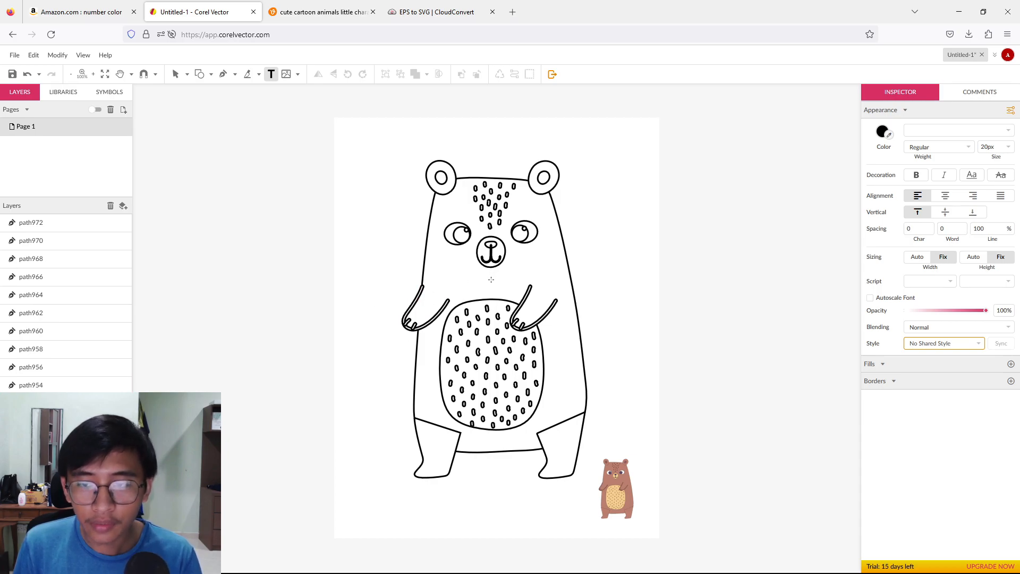
left_click(491, 279)
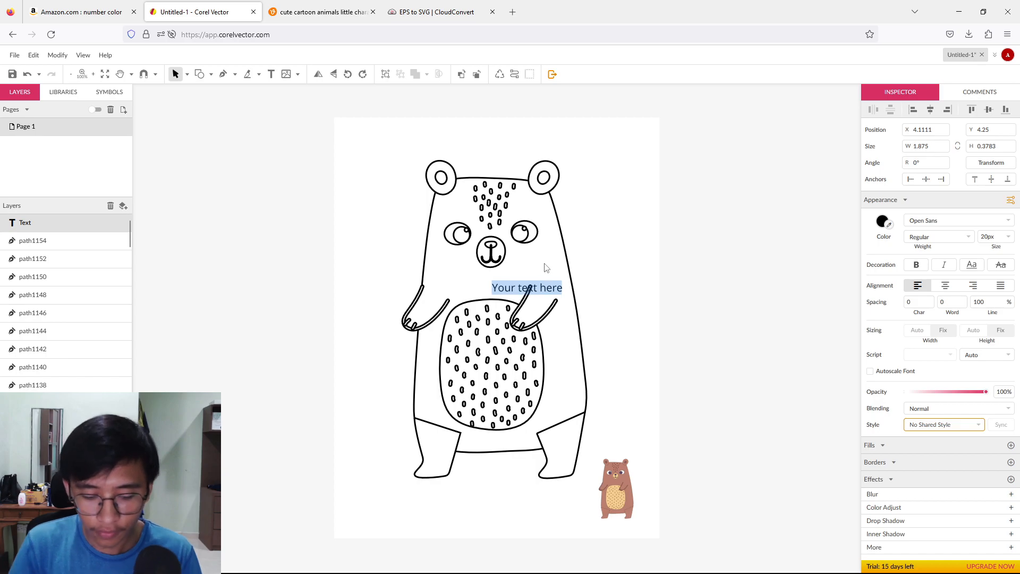
type("1")
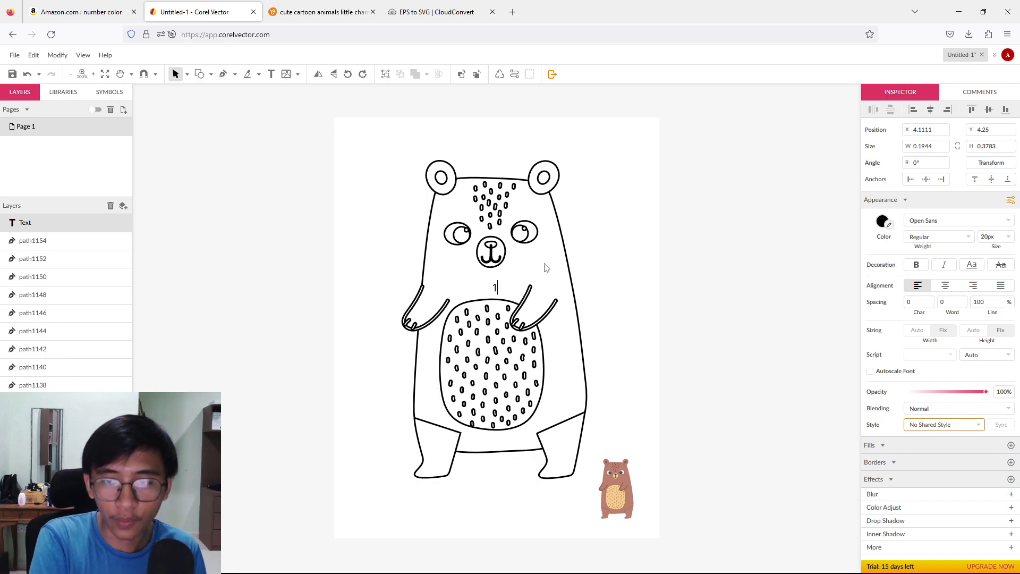
left_click(880, 223)
left_click_drag(895, 268, 874, 263)
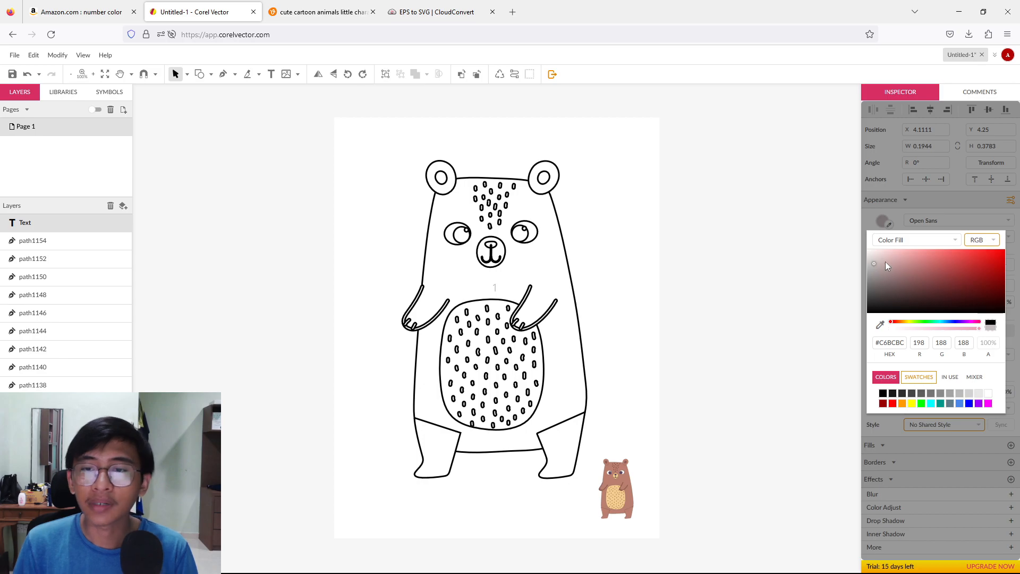
left_click(715, 270)
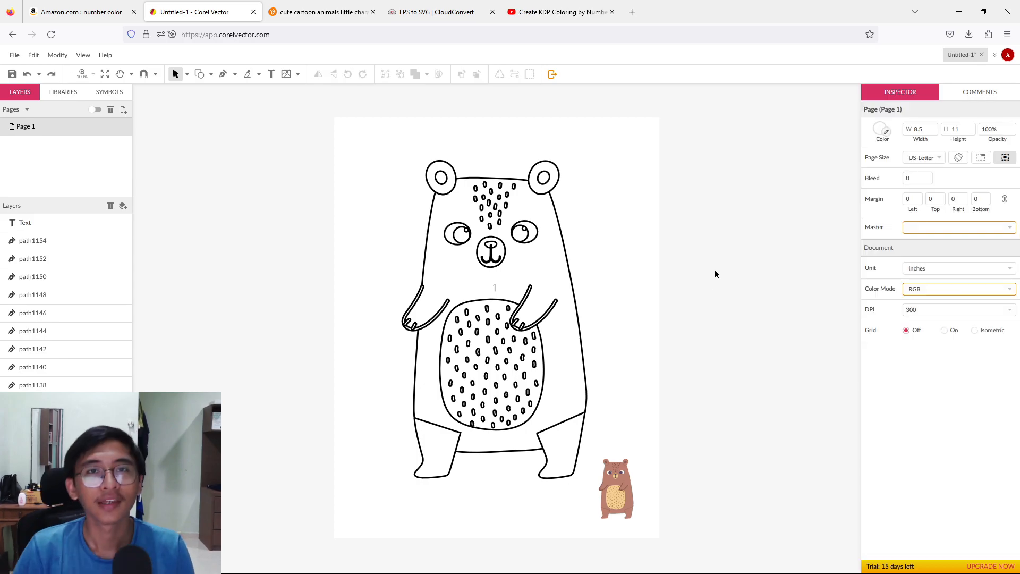
Step: Move the number 1 to about X 4.01, Y 4.15, centered between the bear's snout and belly
left_click(497, 290)
left_click_drag(498, 289, 495, 287)
left_click(576, 249)
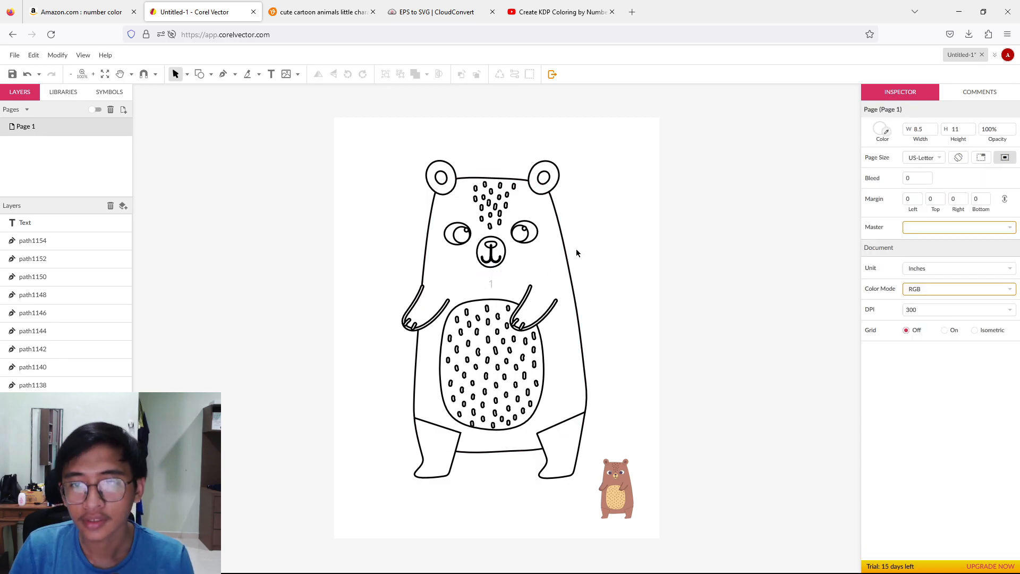
Step: Put a number 1 on the outlined bear's left-hand leg at about X 2.60, Y 8.42, and keep another one below the snout
left_click(491, 283)
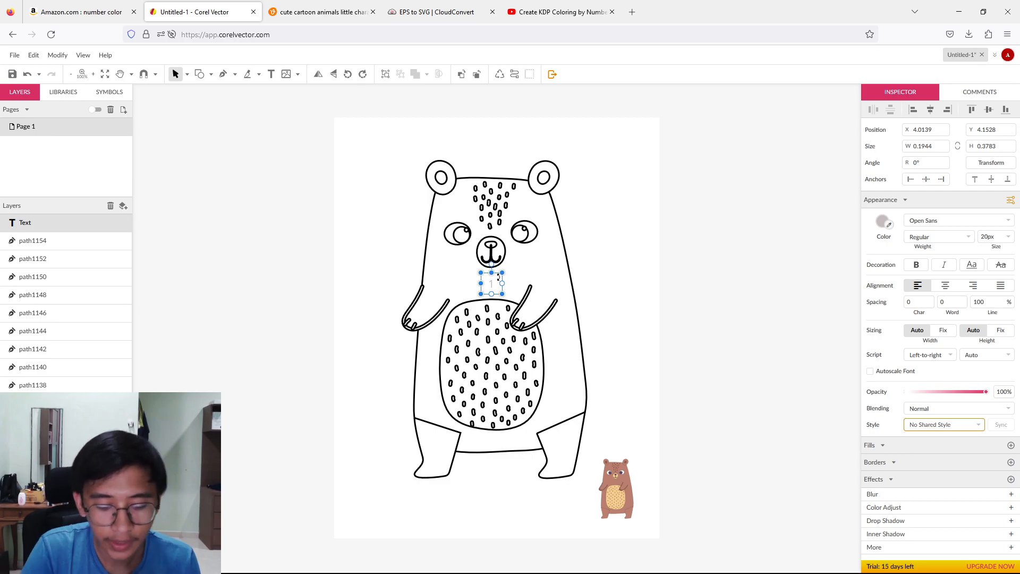
left_click(522, 279)
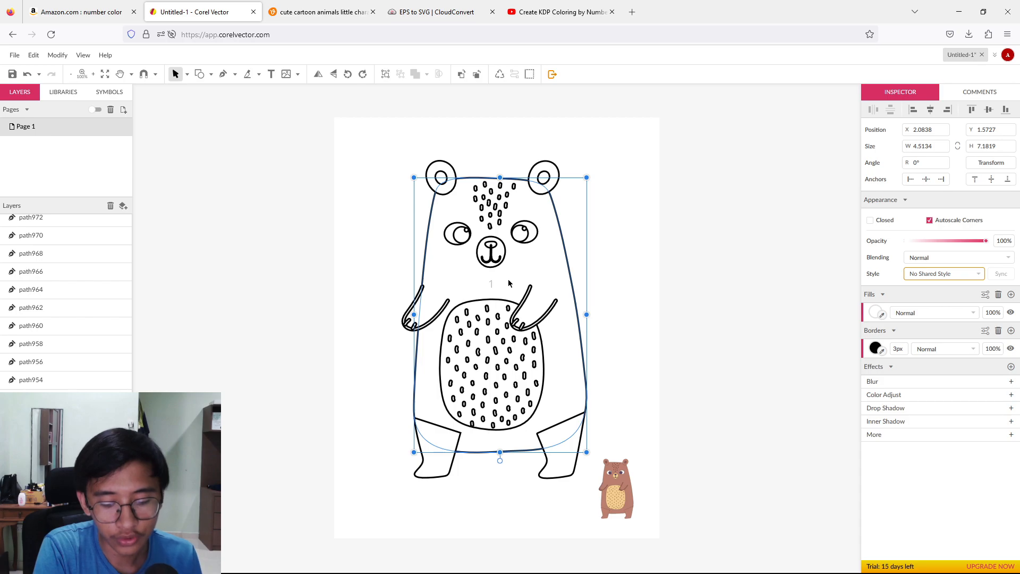
left_click(489, 285)
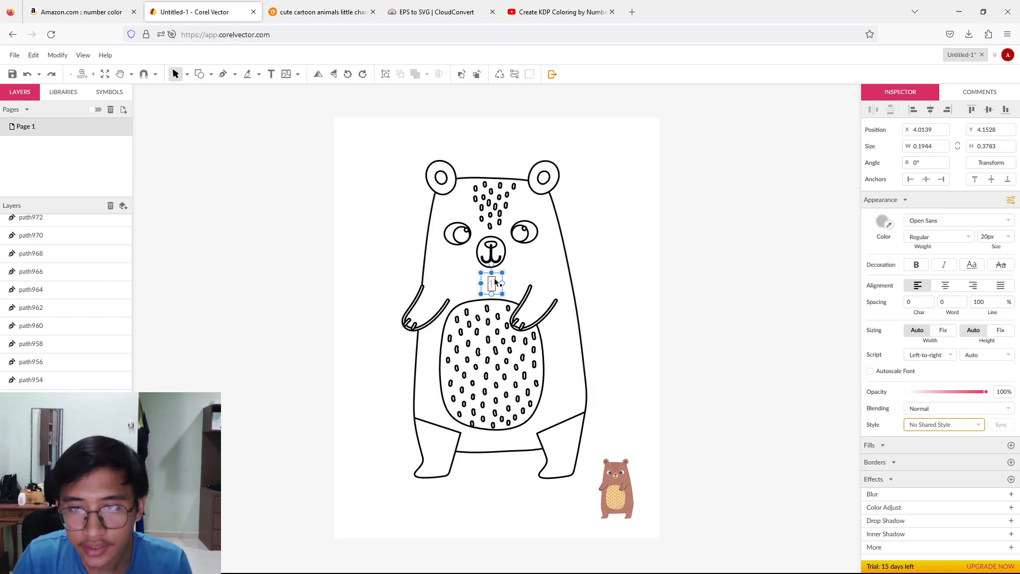
left_click_drag(495, 279, 441, 439)
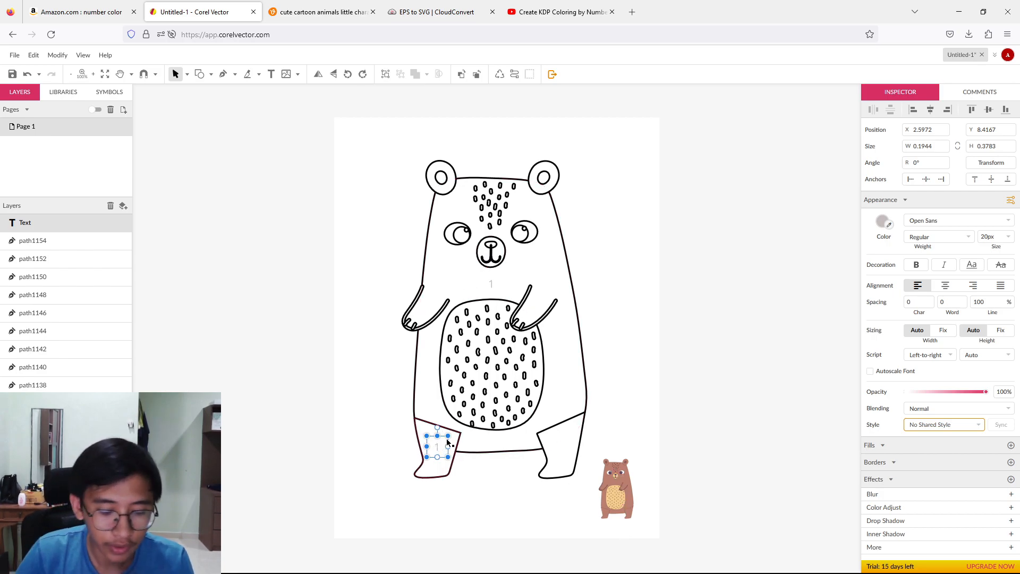
key("ctrl+z")
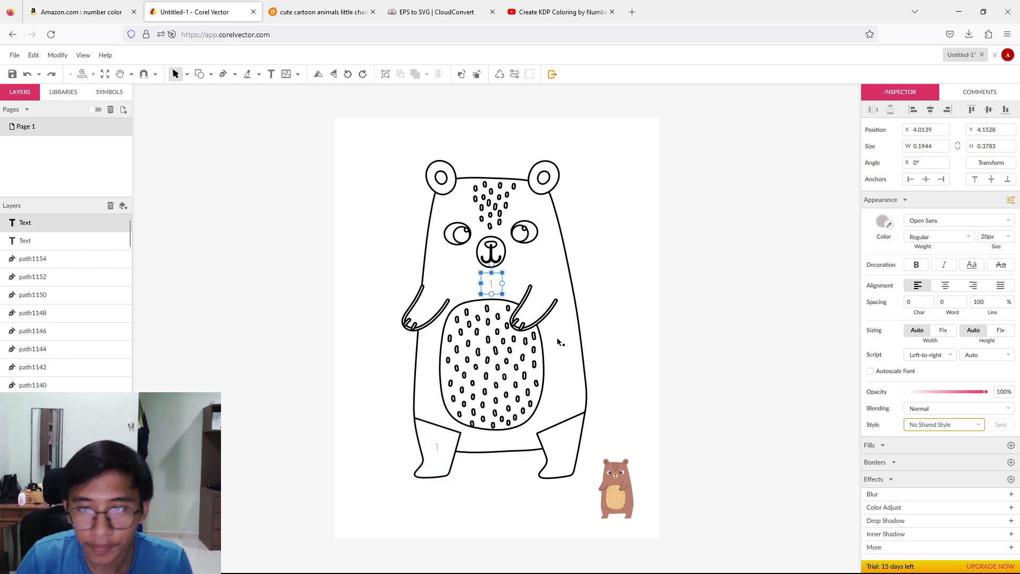
Step: Move the selected number 1 onto the large bear's right-hand leg at about X 5.86, Y 8.46, and place copies on both ears
left_click_drag(497, 287, 561, 448)
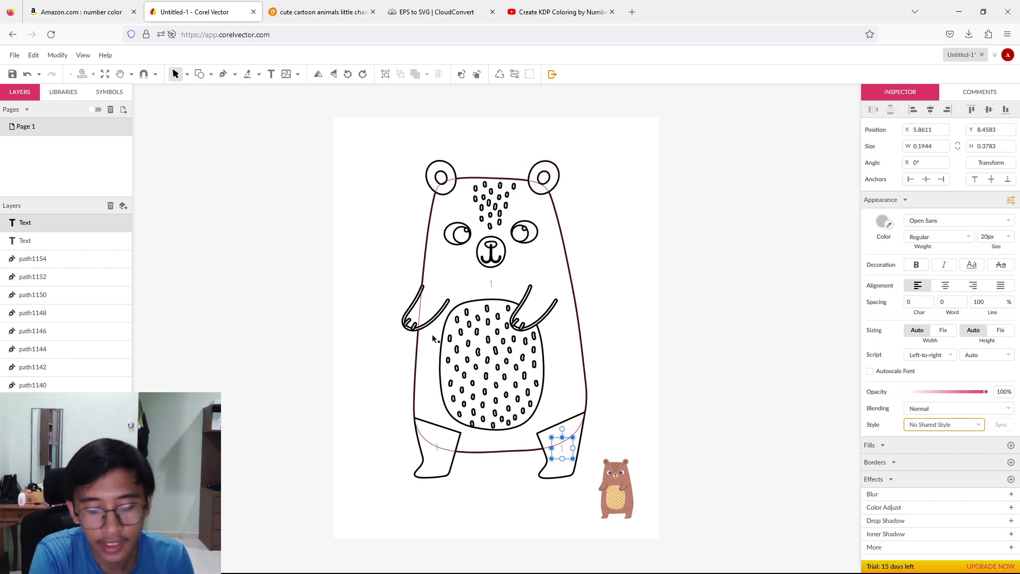
key("ctrl+v")
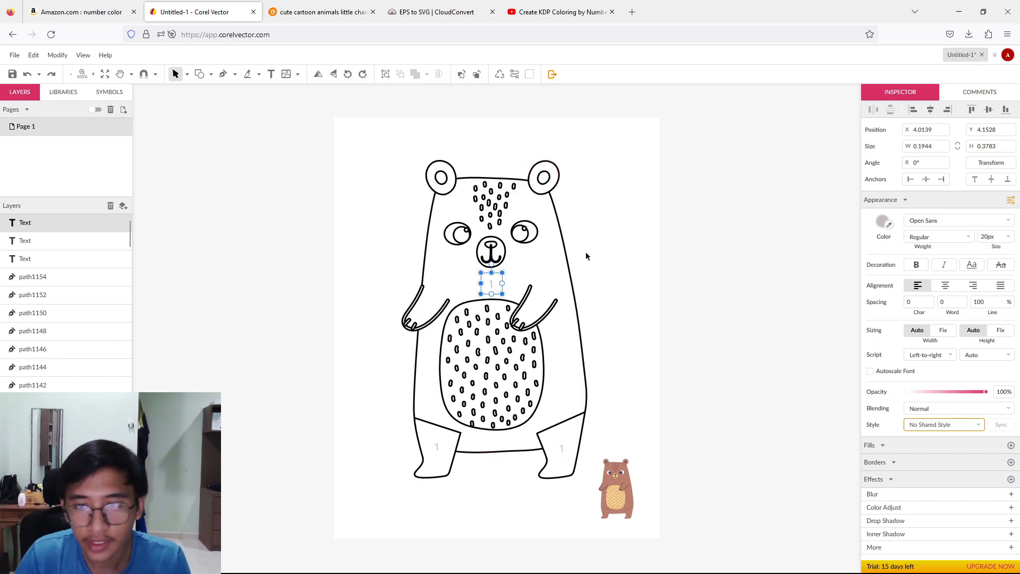
left_click_drag(494, 281, 454, 181)
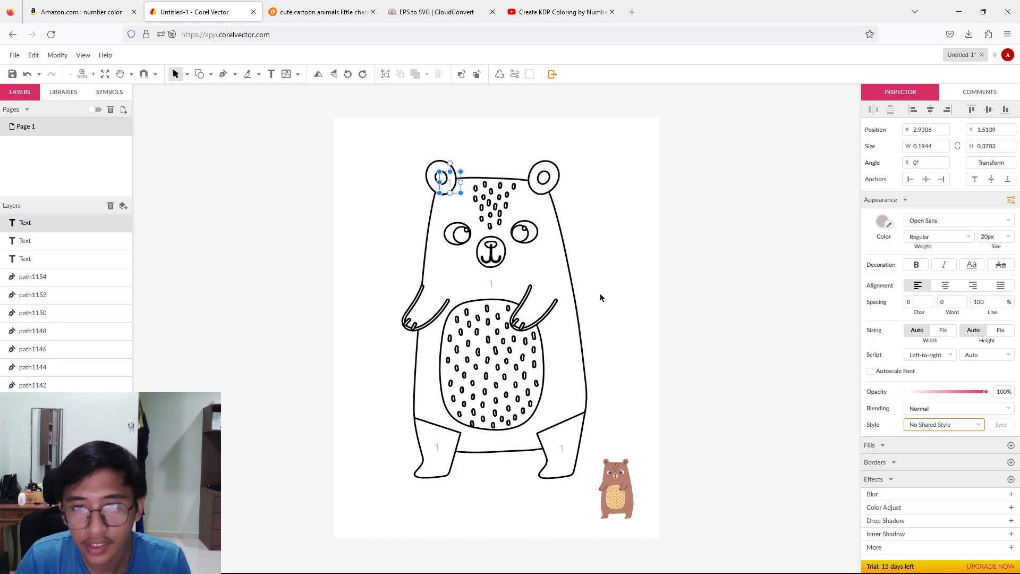
key("ctrl+v")
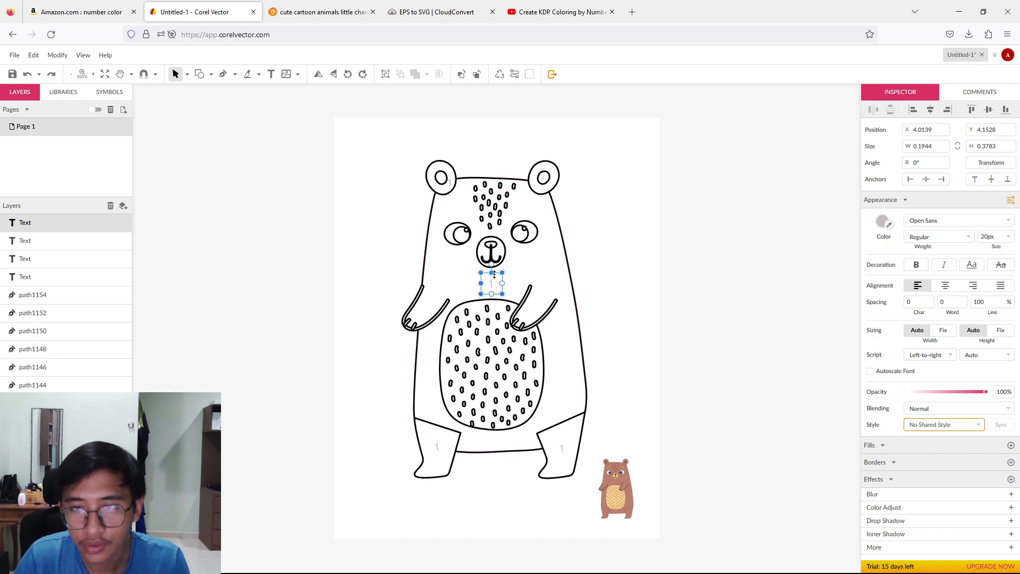
left_click_drag(495, 280, 557, 169)
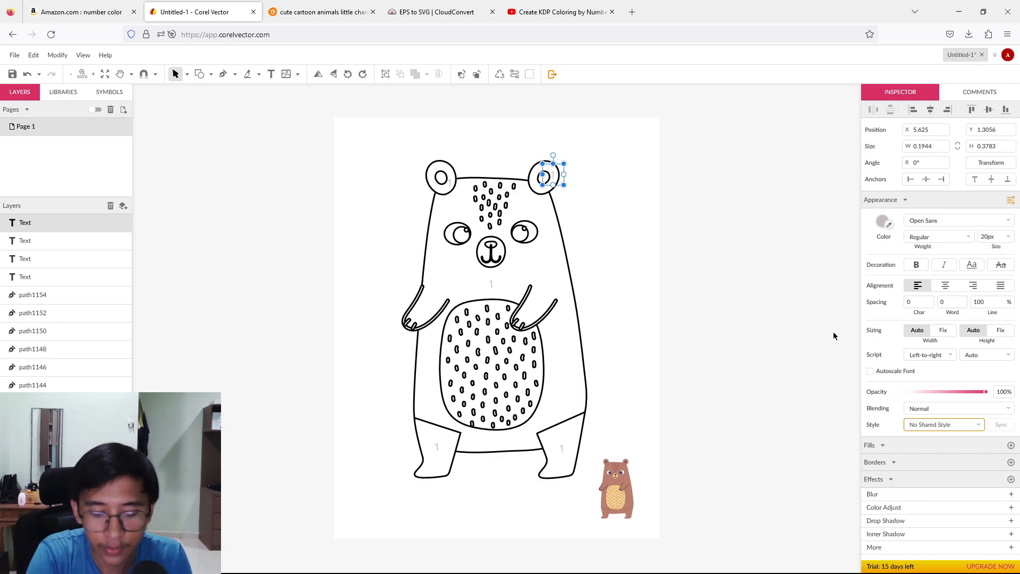
Step: Place another copy of the number on the bear's belly at about X 4.31, Y 5.92, and change its text to 2
key("ctrl+v")
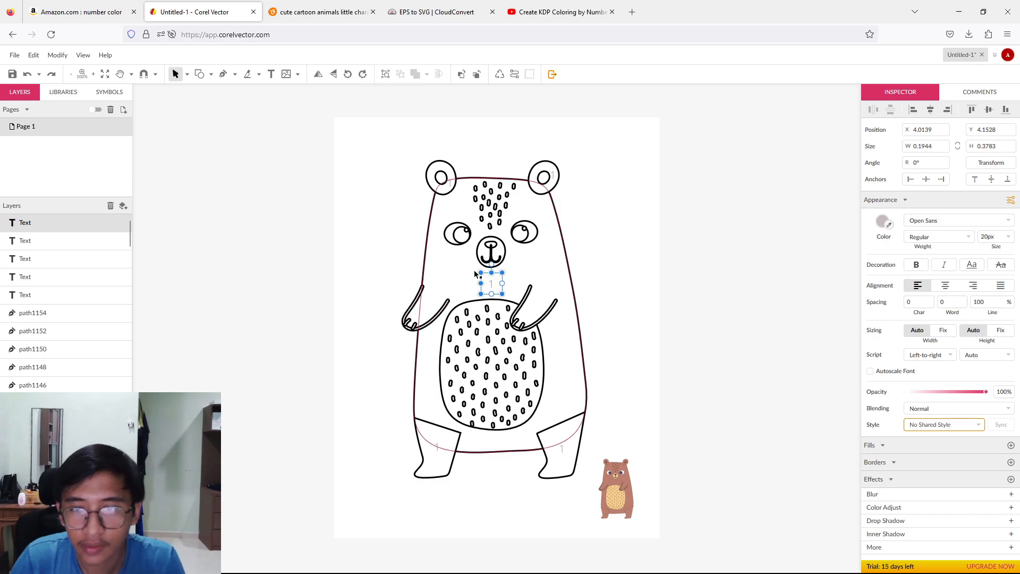
left_click_drag(494, 282, 506, 354)
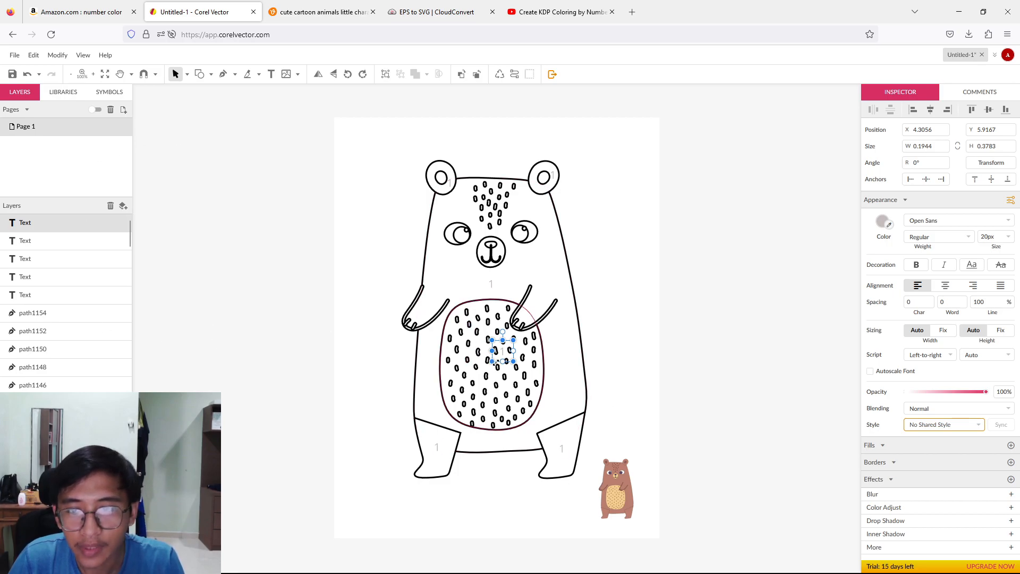
left_click(271, 74)
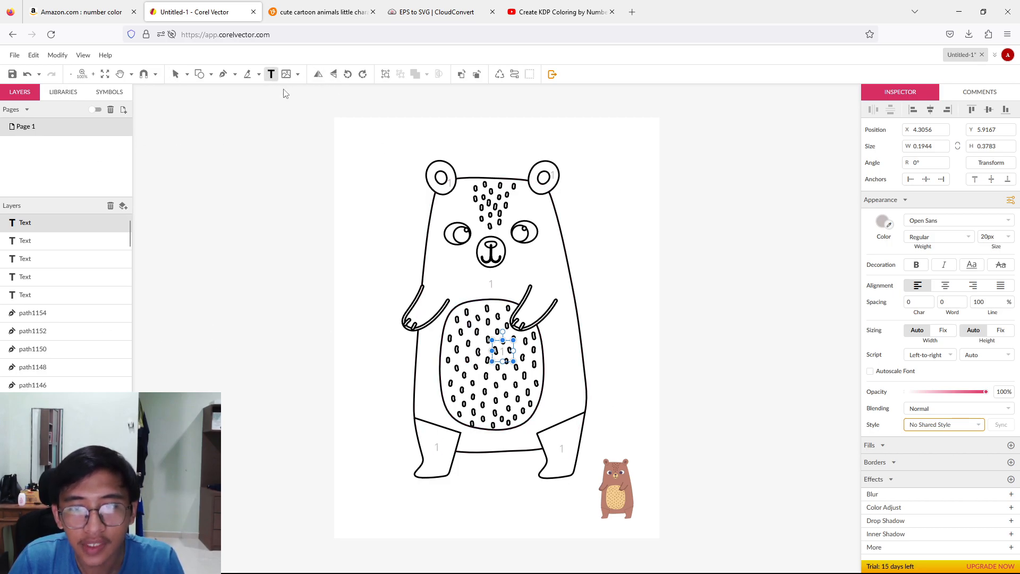
left_click(502, 354)
key("BackSpace")
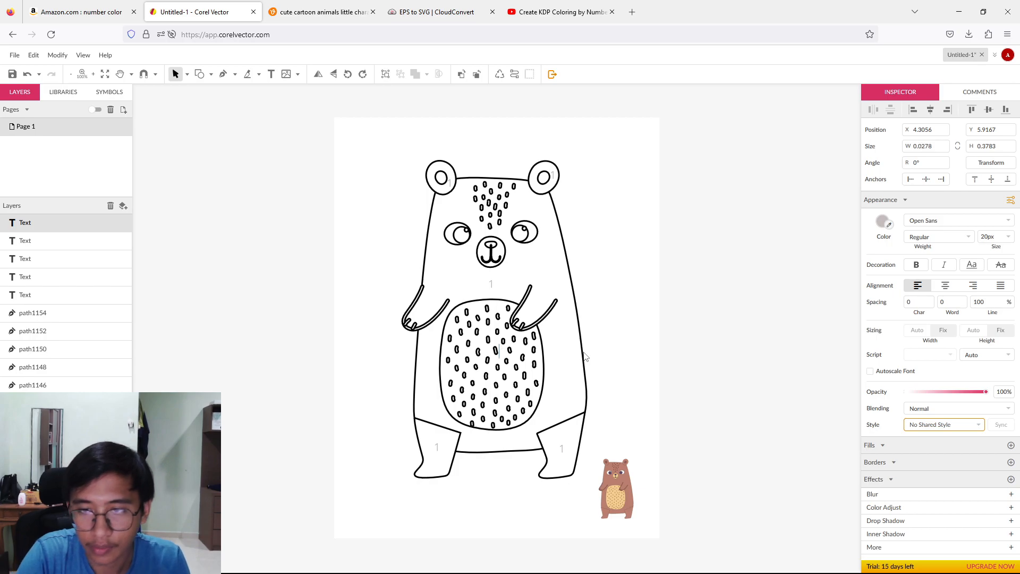
type("2")
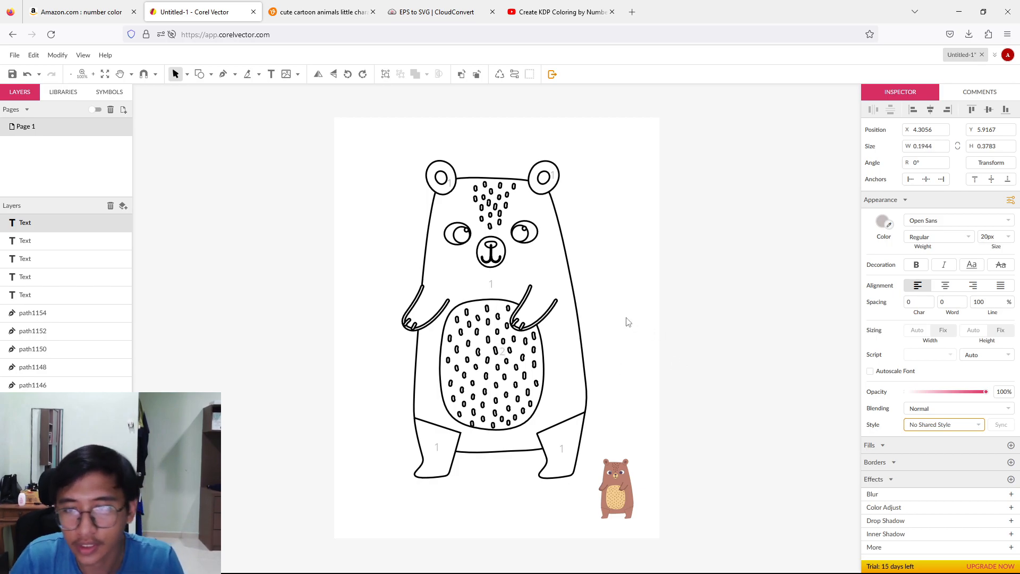
key("Escape")
left_click(619, 395)
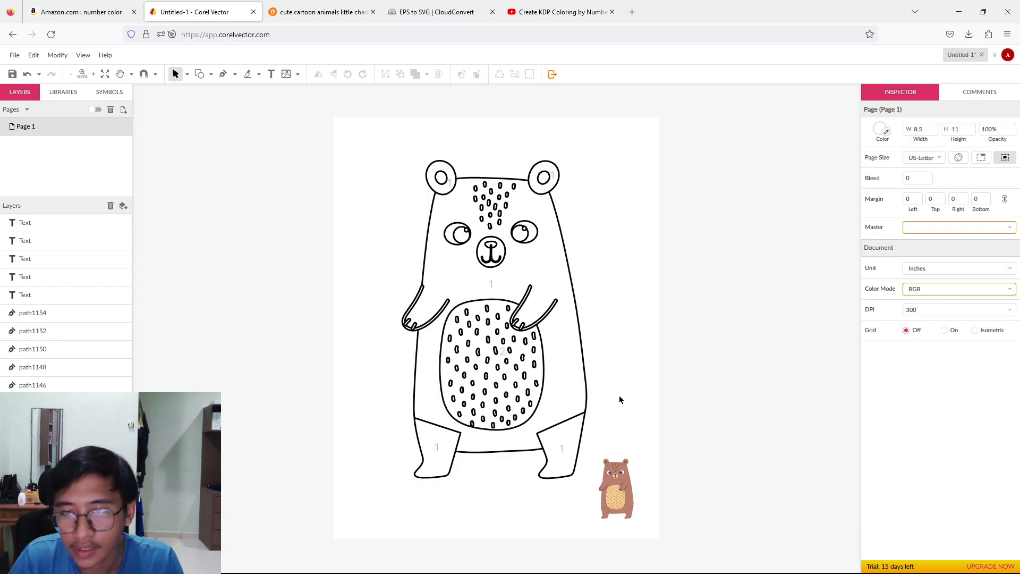
Step: Put a copy of the belly's number 2 on the bear's snout, keeping the snout outline in its original place
left_click(505, 353)
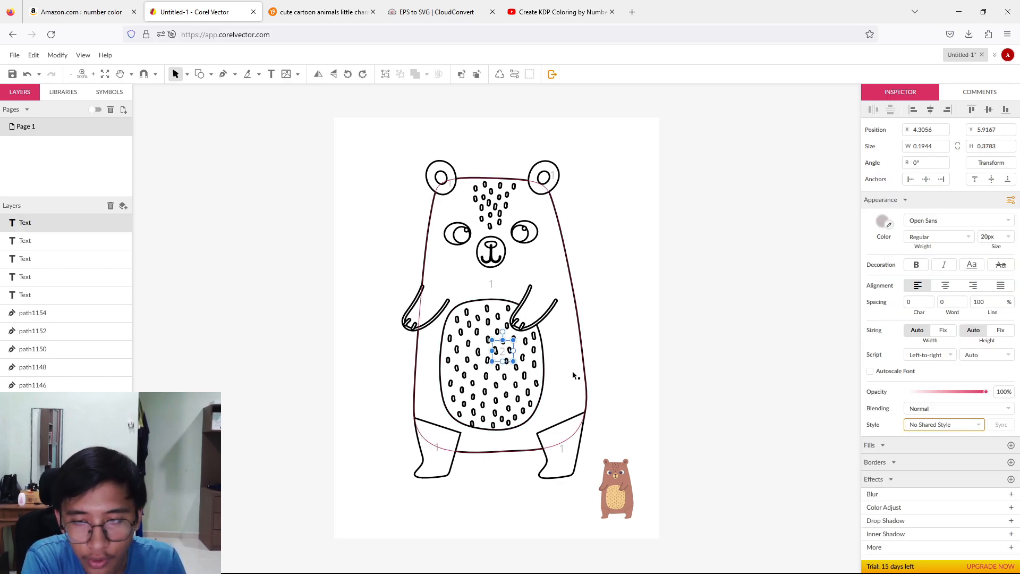
key("ctrl+z")
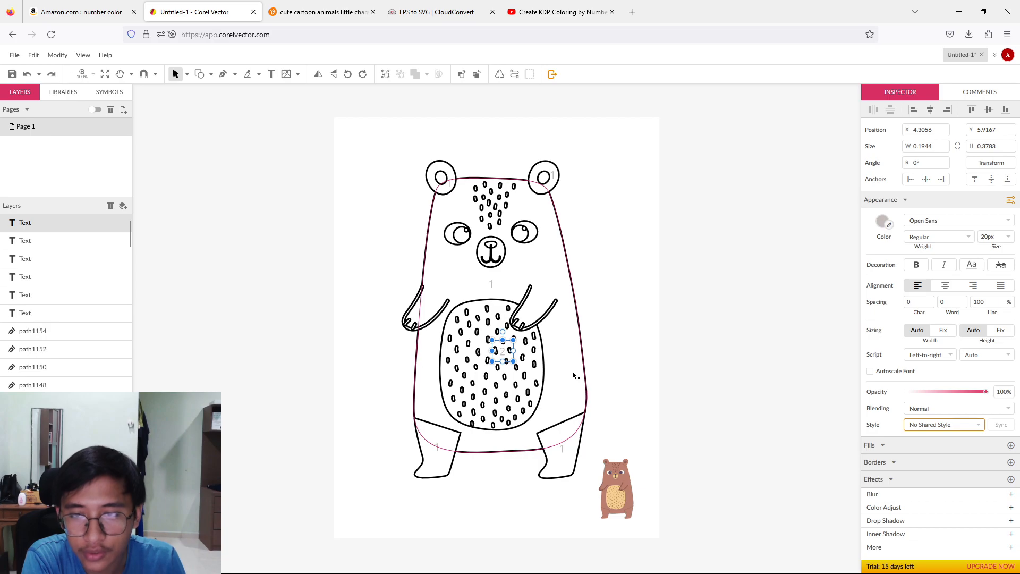
left_click_drag(509, 349, 505, 243)
left_click(502, 254)
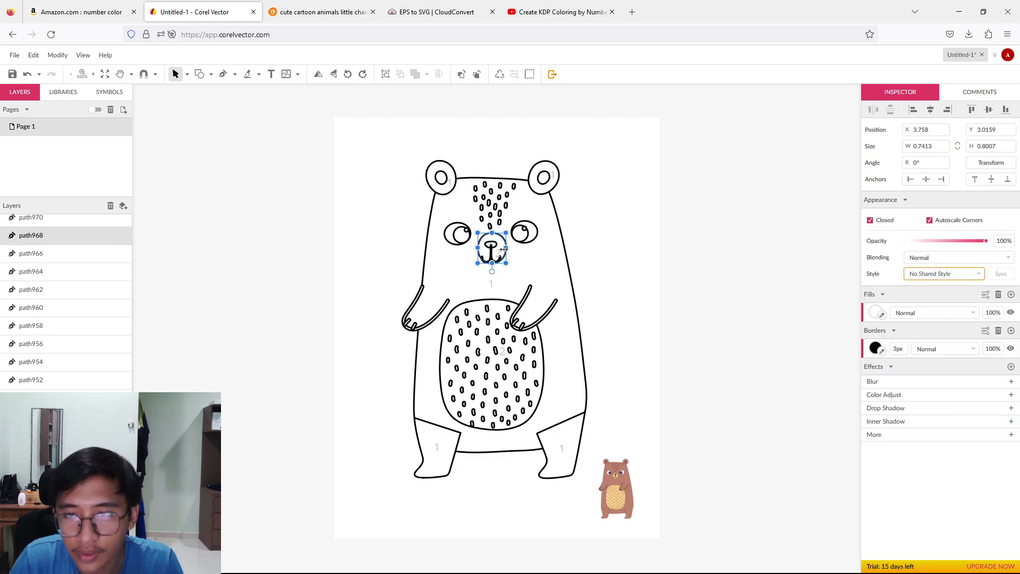
left_click(27, 74)
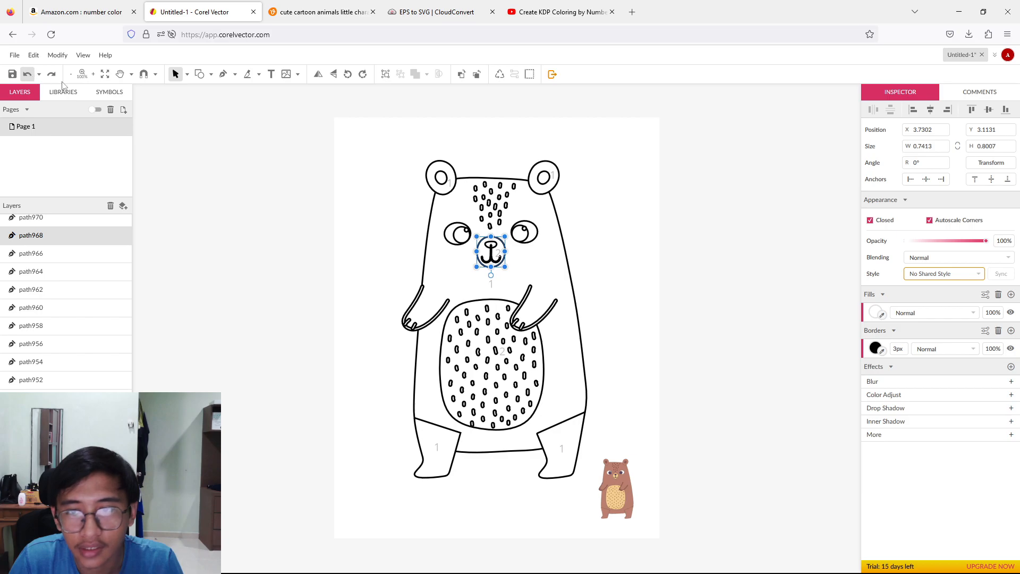
left_click(500, 256)
mouse_move(501, 256)
left_mouse_down()
mouse_move(518, 256)
mouse_move(530, 240)
mouse_move(503, 250)
left_mouse_up()
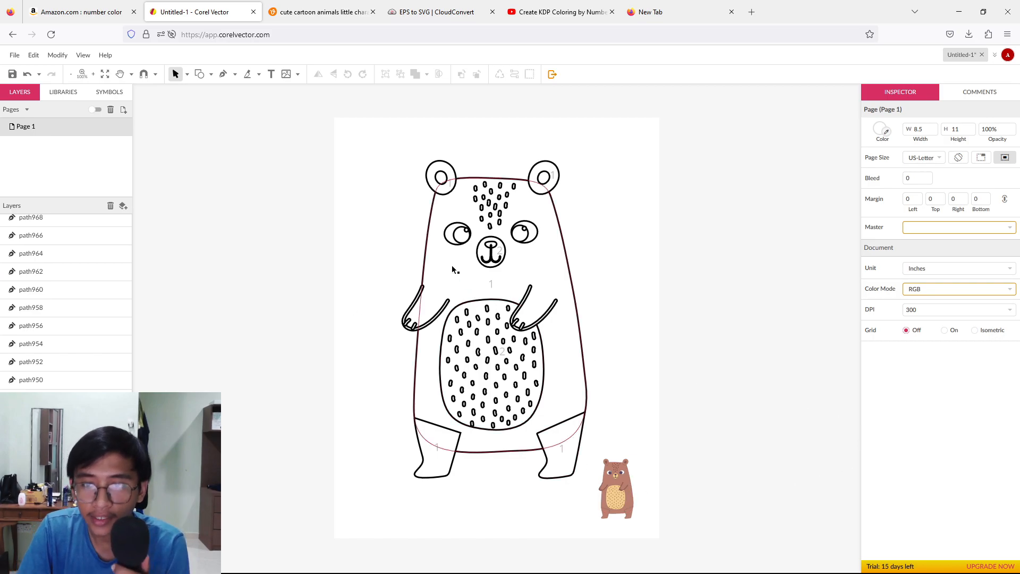
Step: Place a copy of the number 1 from below the snout under the left-hand eye at about X 3.06, Y 3.89
left_click(490, 284)
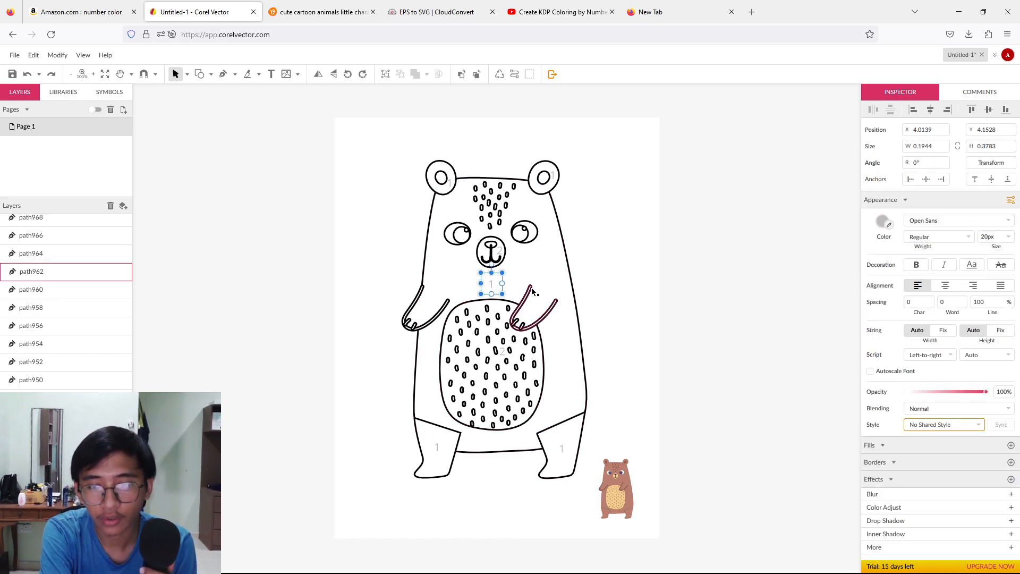
left_click(472, 286)
left_click_drag(472, 283, 487, 284)
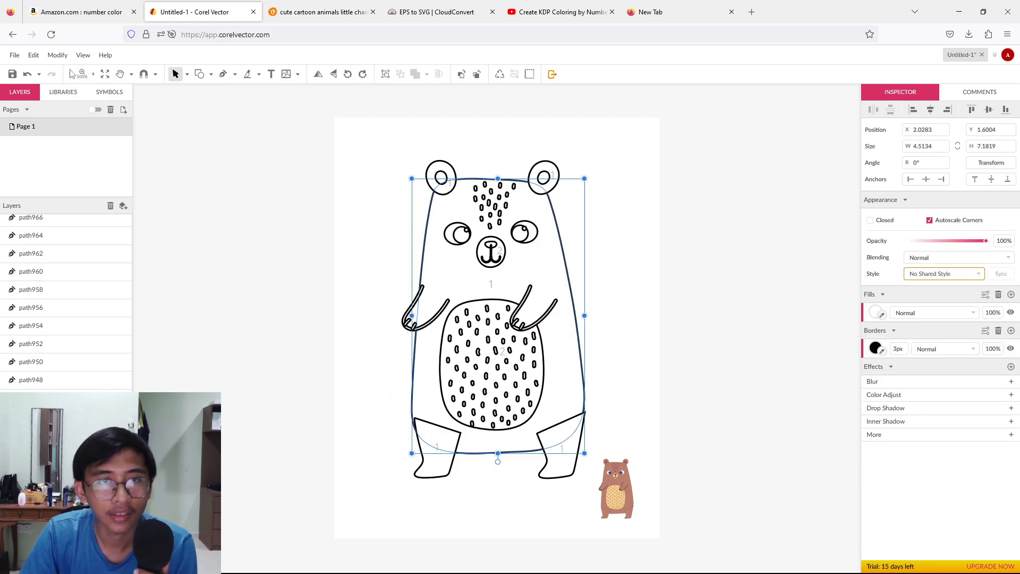
left_click(27, 73)
left_click(492, 285)
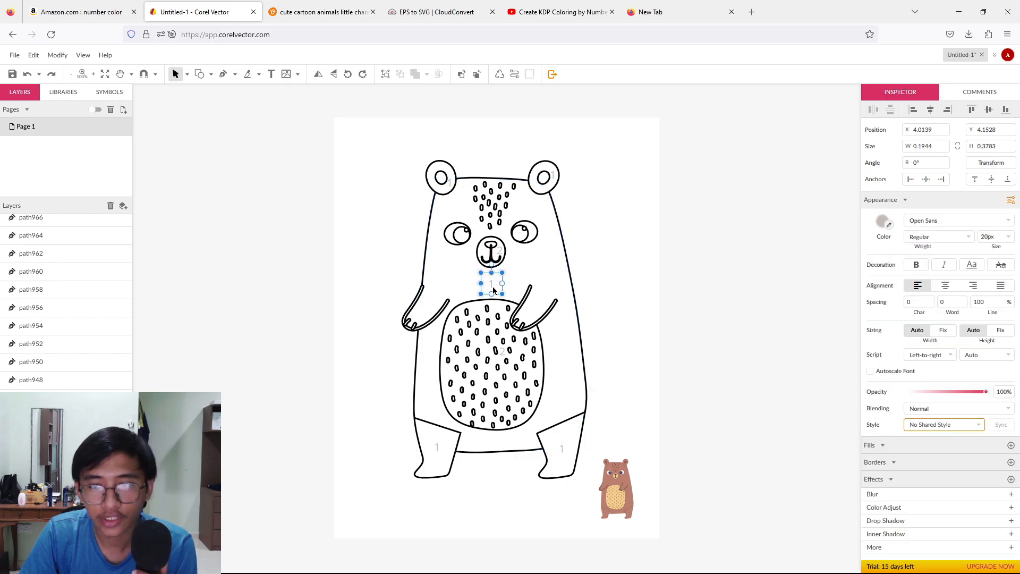
left_click_drag(489, 283, 453, 273)
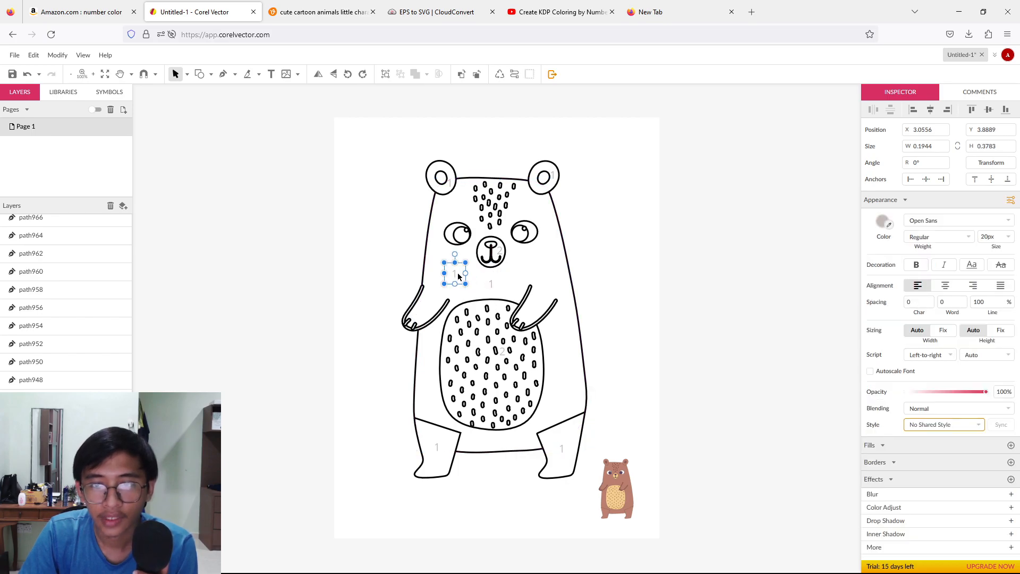
left_click(271, 74)
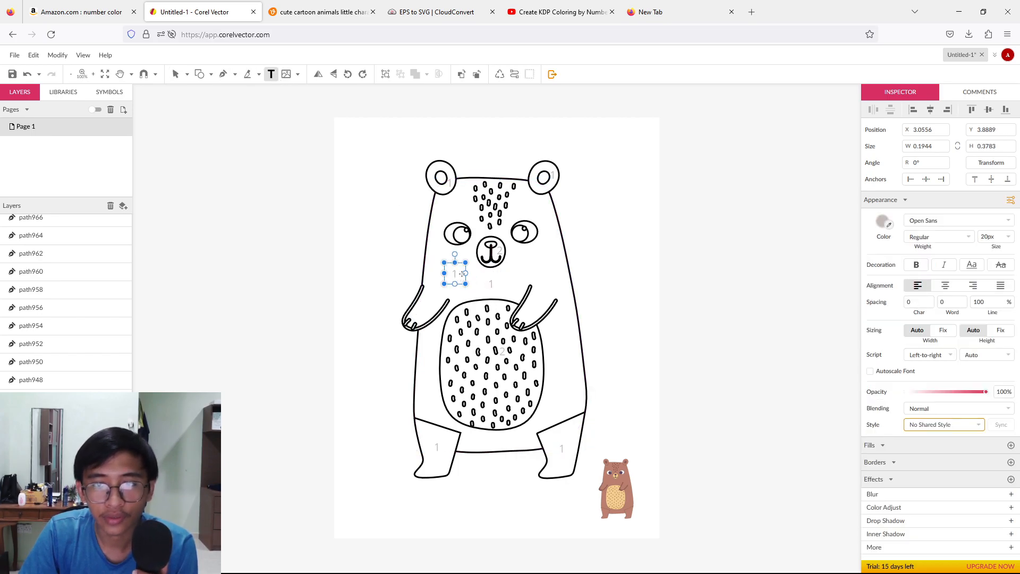
left_click(459, 278)
key("Escape")
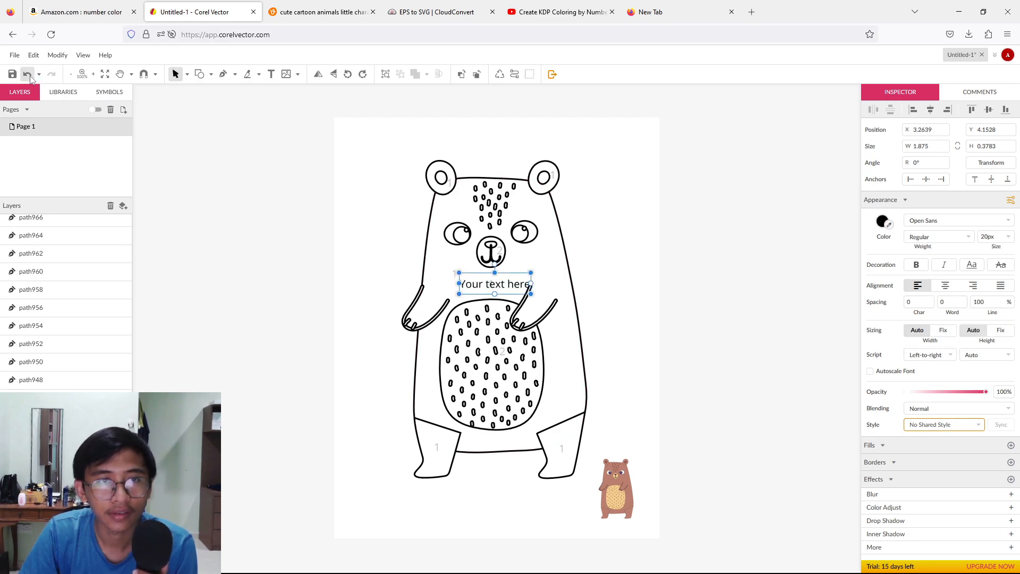
key("ctrl+z")
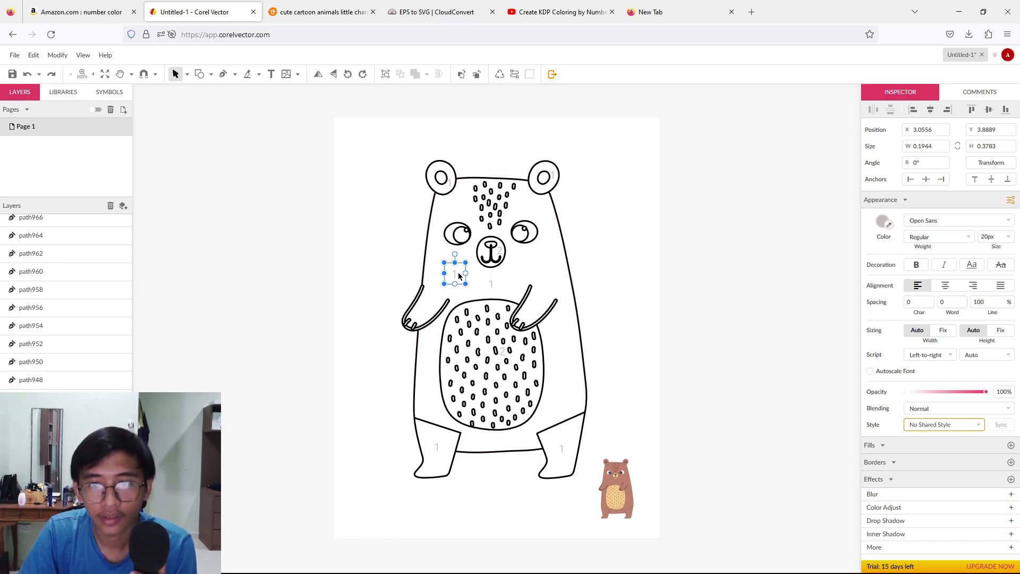
Step: Change the text of the copied number under the left-hand eye to 3
left_click(271, 73)
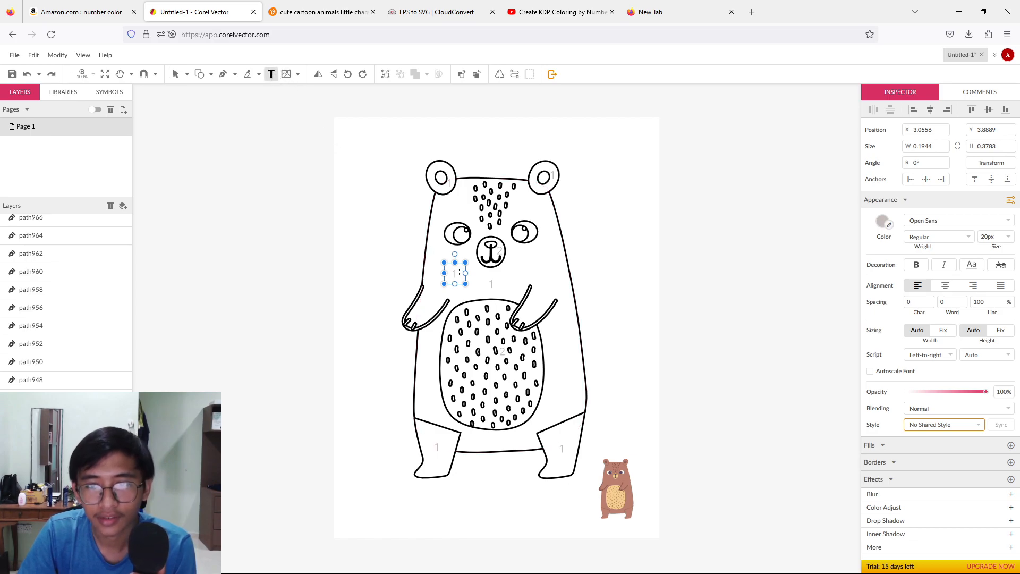
key("Escape")
key("ctrl+shift+z")
key("ctrl+shift+z")
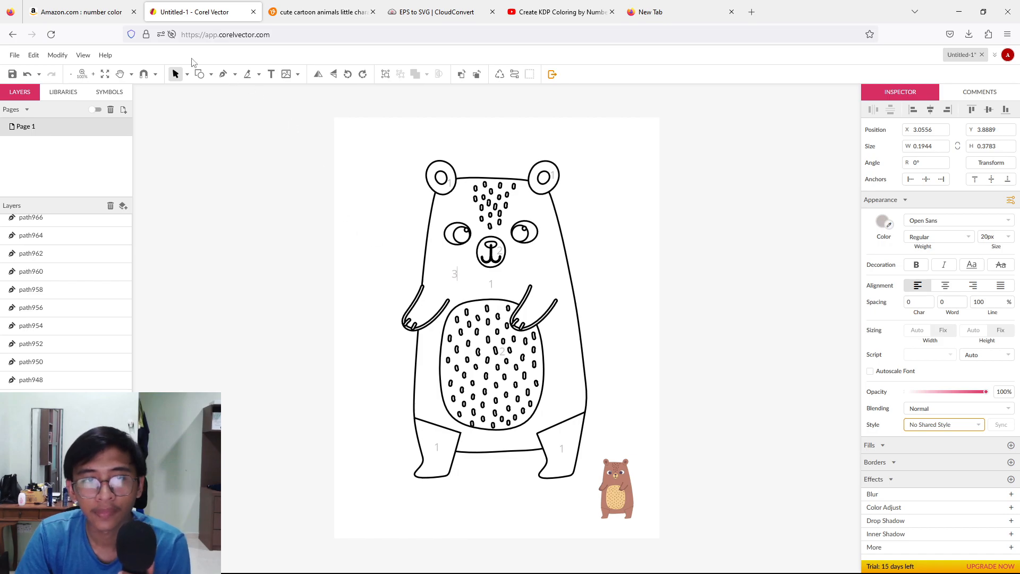
left_click(454, 274)
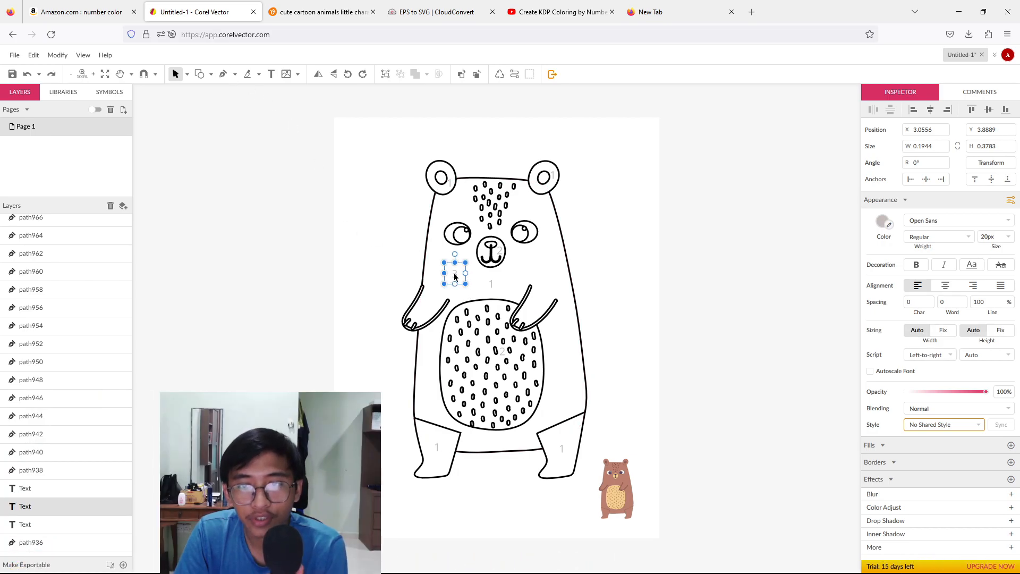
Step: Move the number 3 onto the left-hand eye at about X 3.21, Y 2.86, and bring it to the front
left_click_drag(454, 273, 461, 237)
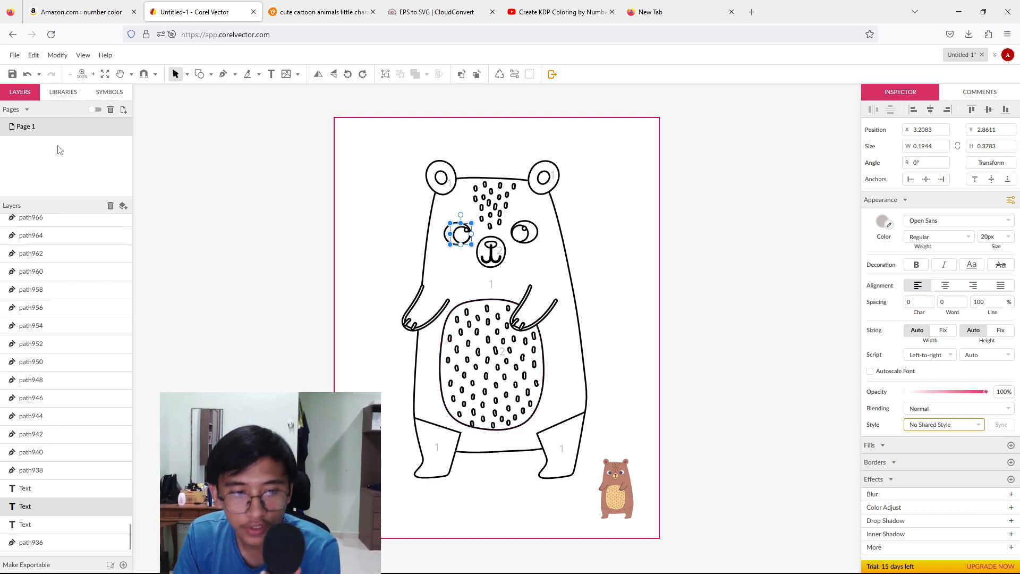
right_click(28, 510)
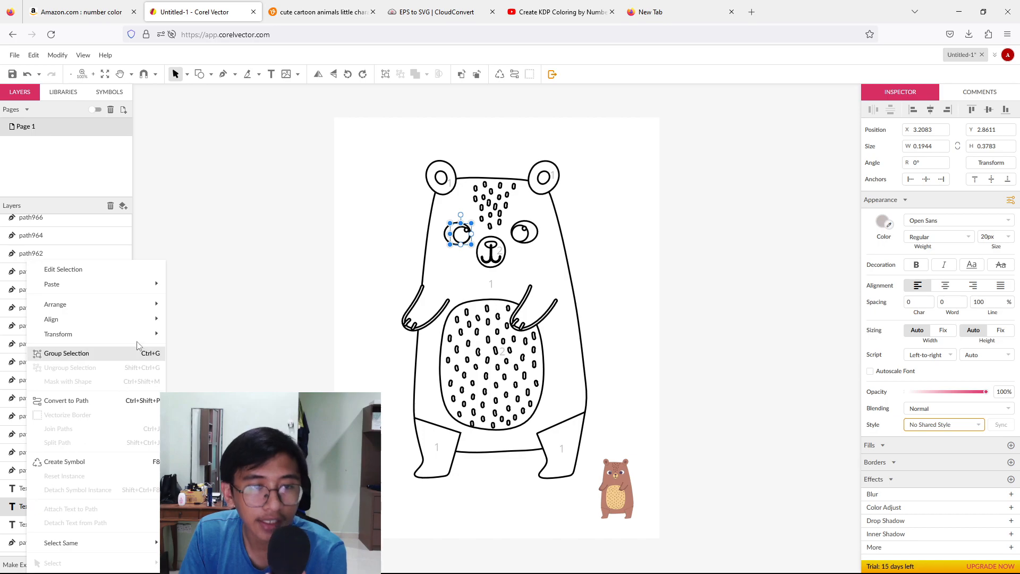
mouse_move(133, 302)
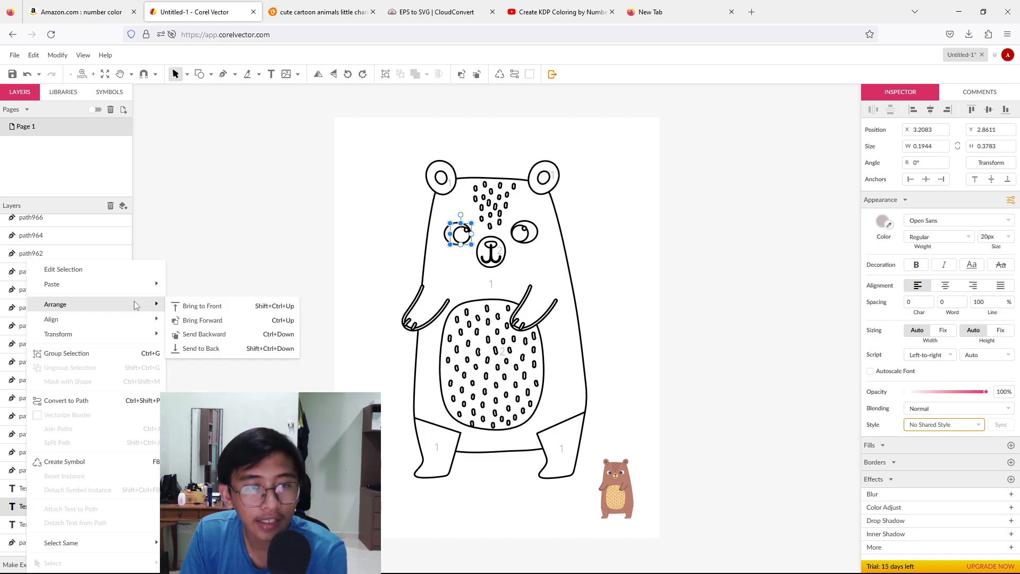
left_click(206, 307)
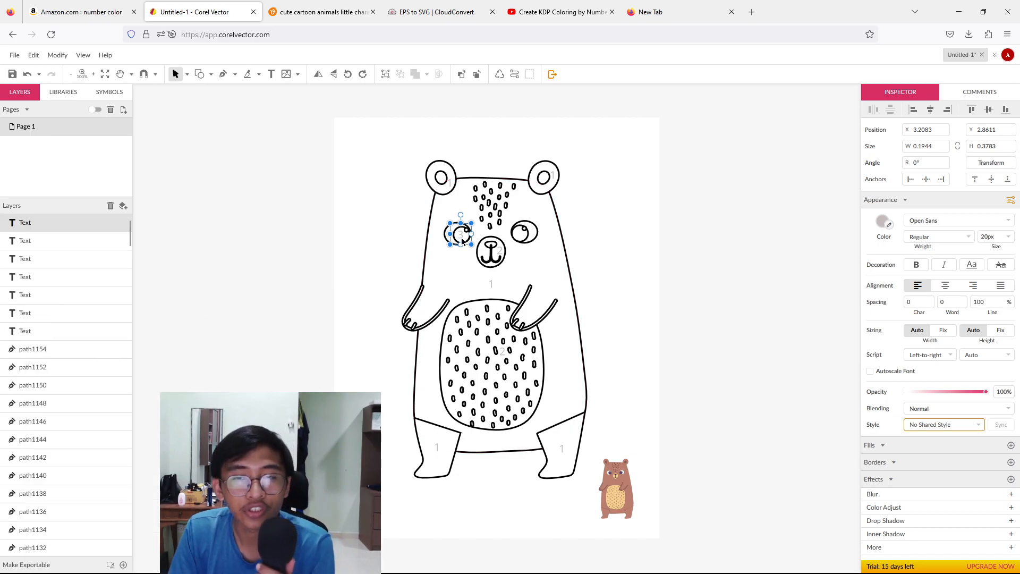
left_click(632, 234)
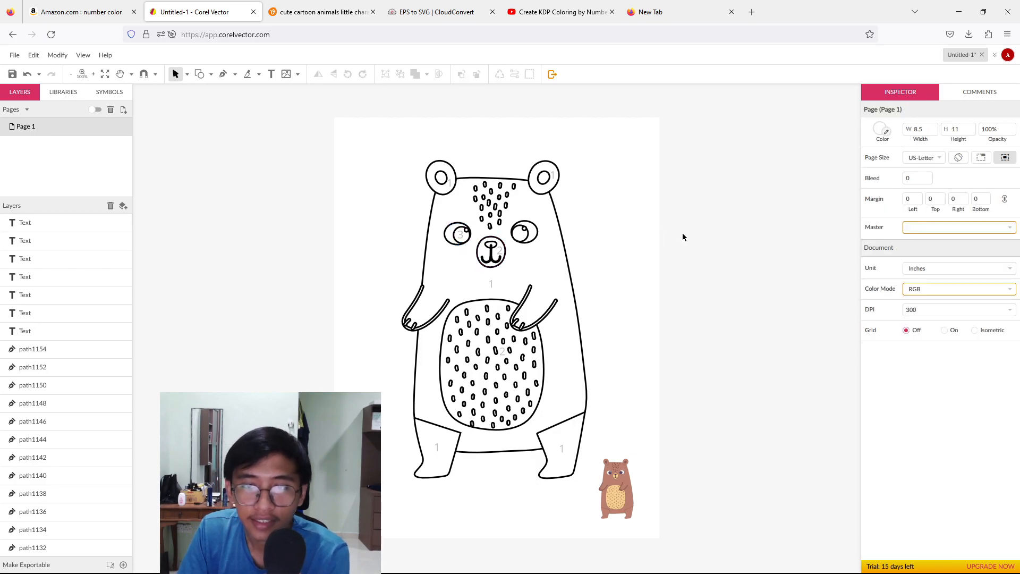
Step: Place a copy of the number 3 from the left-hand eye on the bear's right-hand eye
left_click(465, 242)
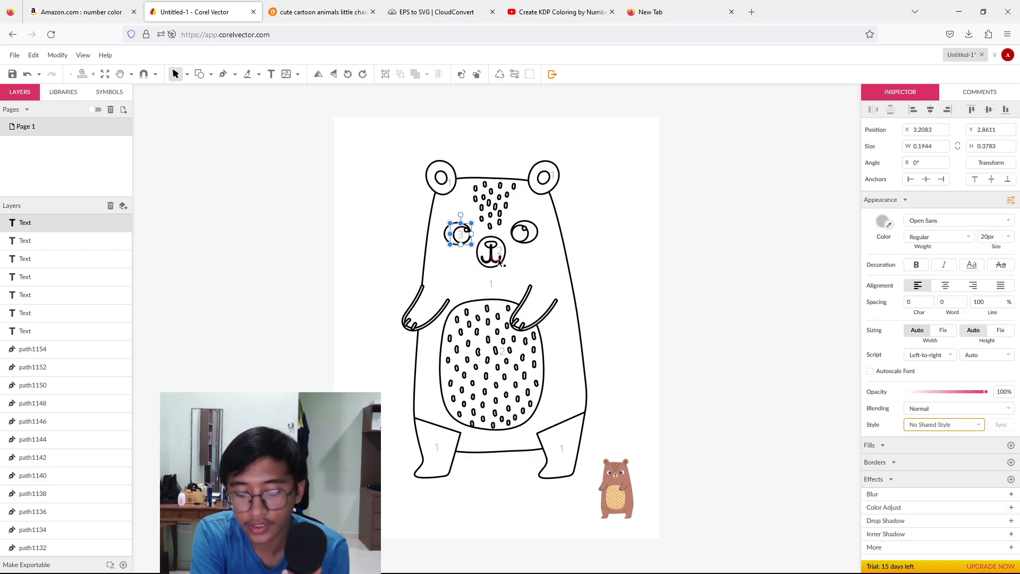
key("ctrl+z")
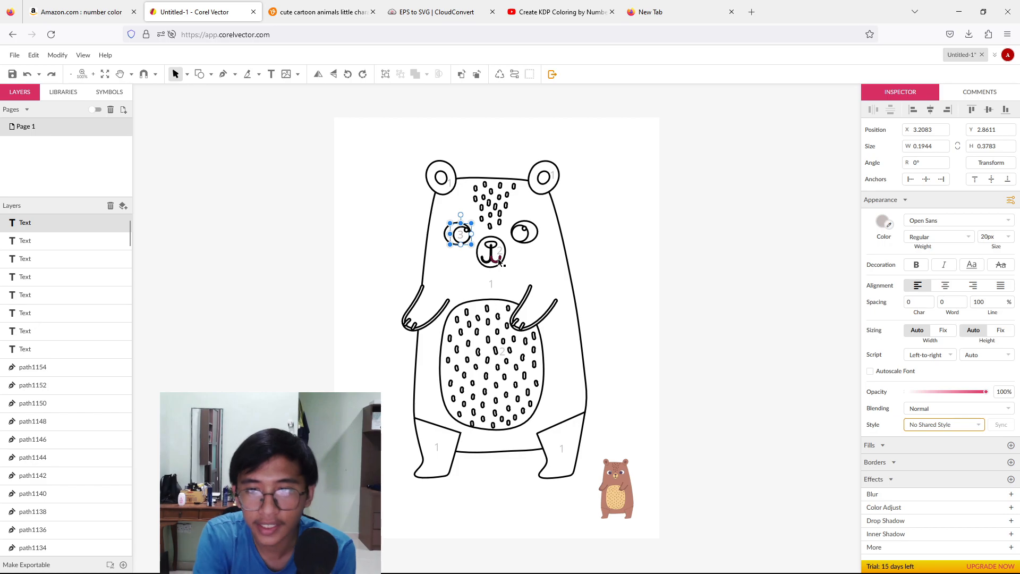
left_click_drag(462, 237, 520, 236)
left_click(734, 219)
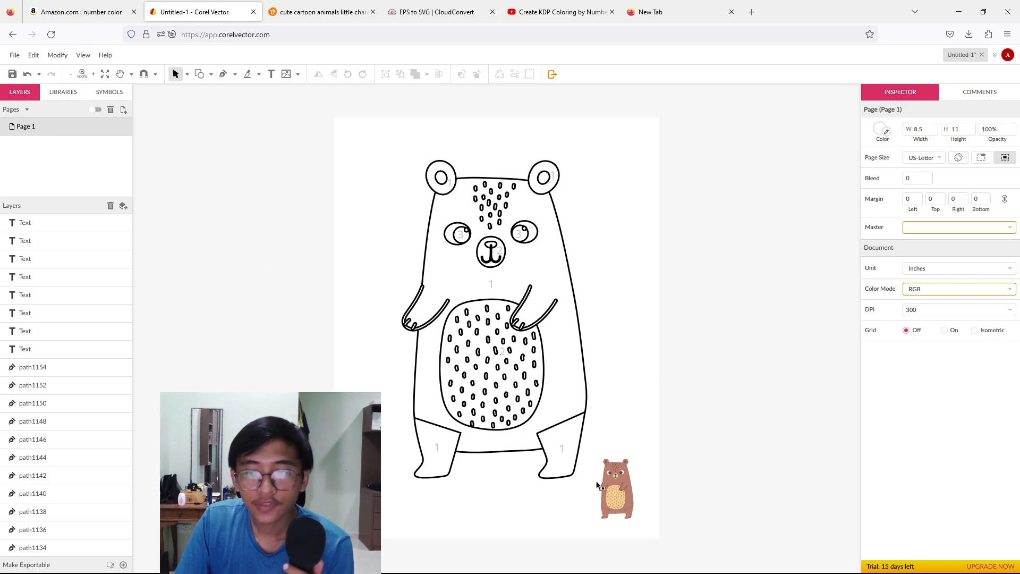
Step: Delete the small colored reference bear from the lower-right corner of the page
left_click_drag(647, 419, 594, 548)
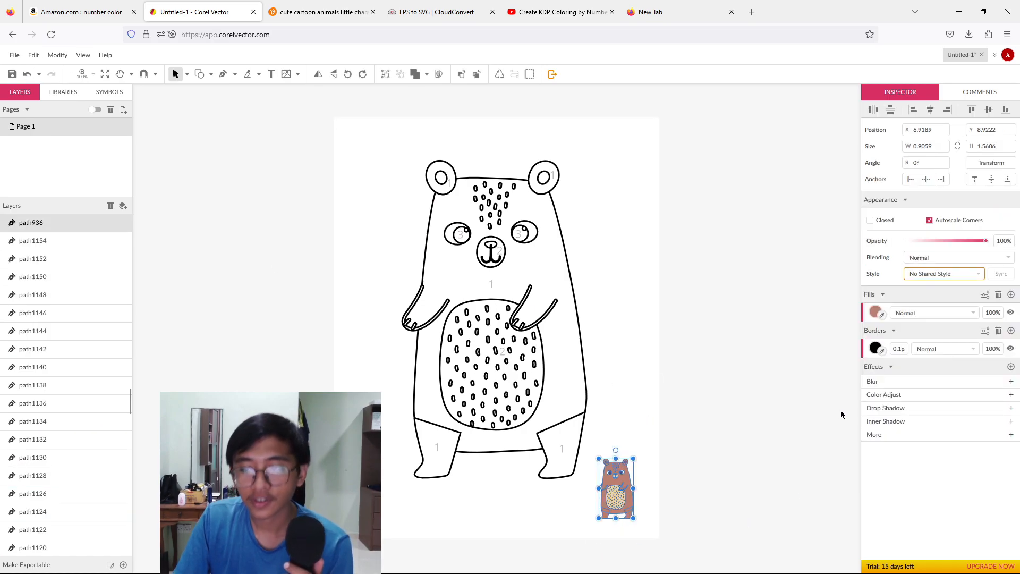
key("Delete")
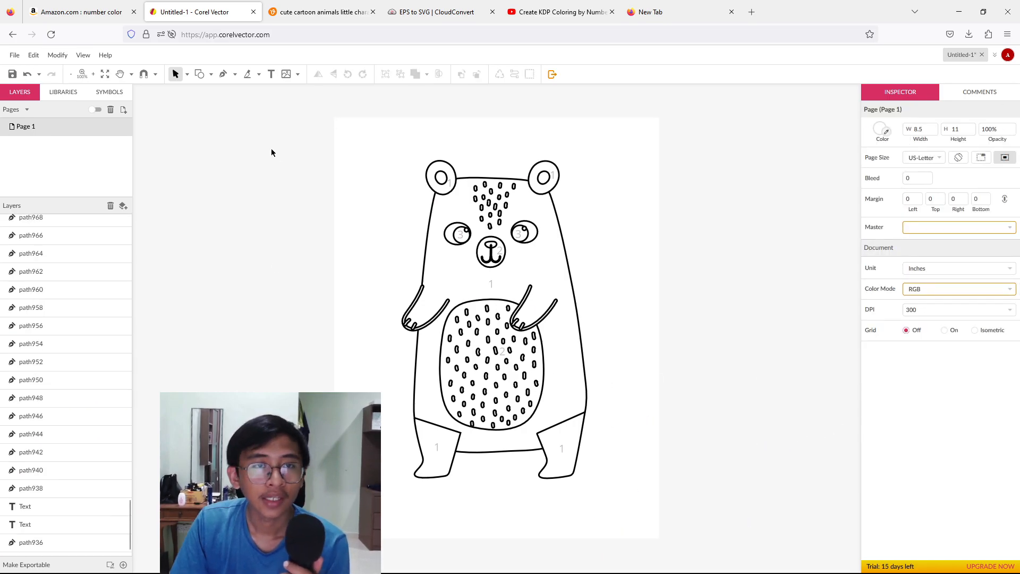
left_click(271, 74)
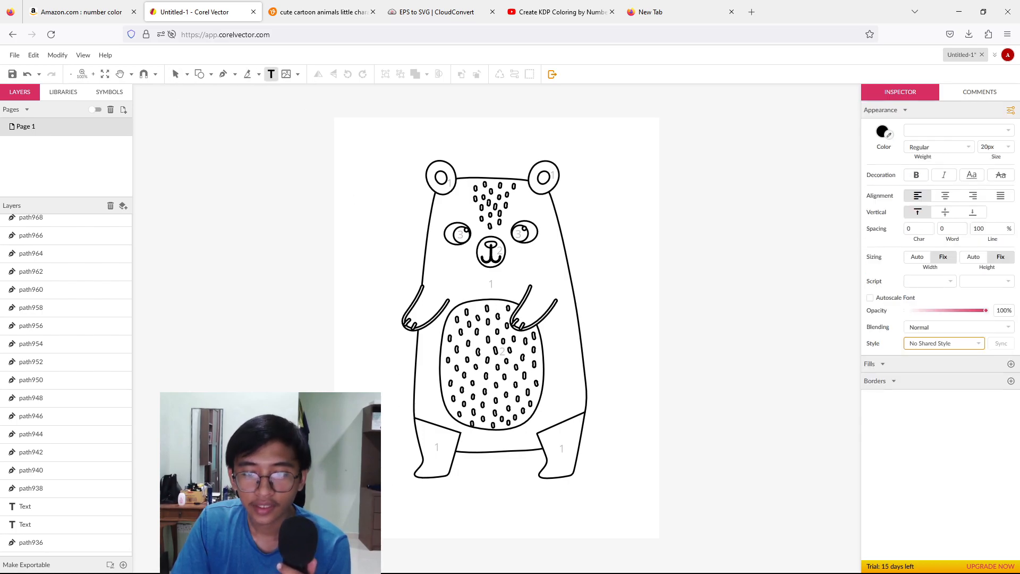
Step: Move the whole outlined bear together with its numbers slightly up and to the left on the page
left_click(175, 74)
left_click_drag(383, 154, 613, 514)
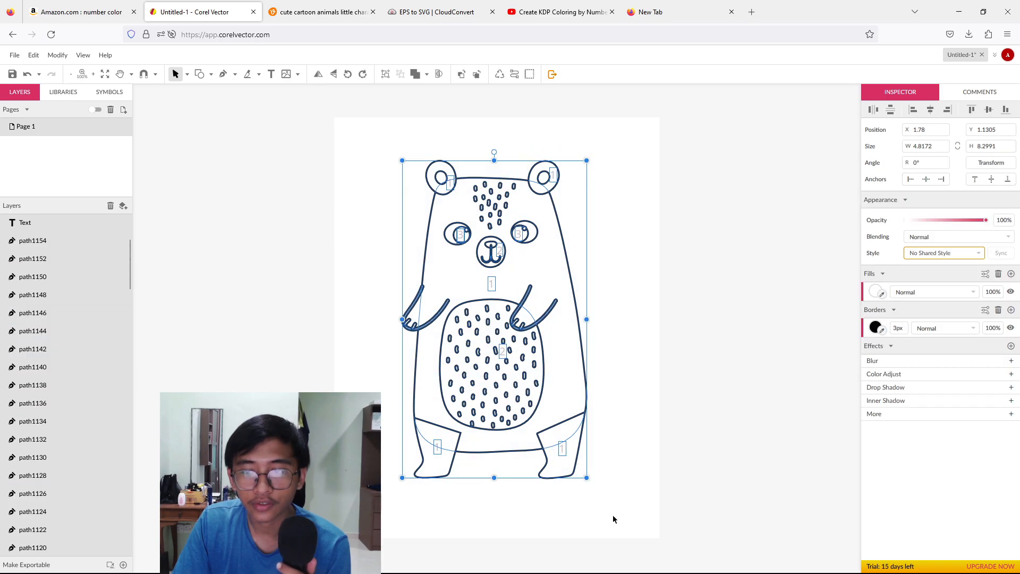
mouse_move(511, 280)
left_mouse_down()
mouse_move(502, 259)
mouse_move(506, 265)
left_mouse_up()
left_click(724, 242)
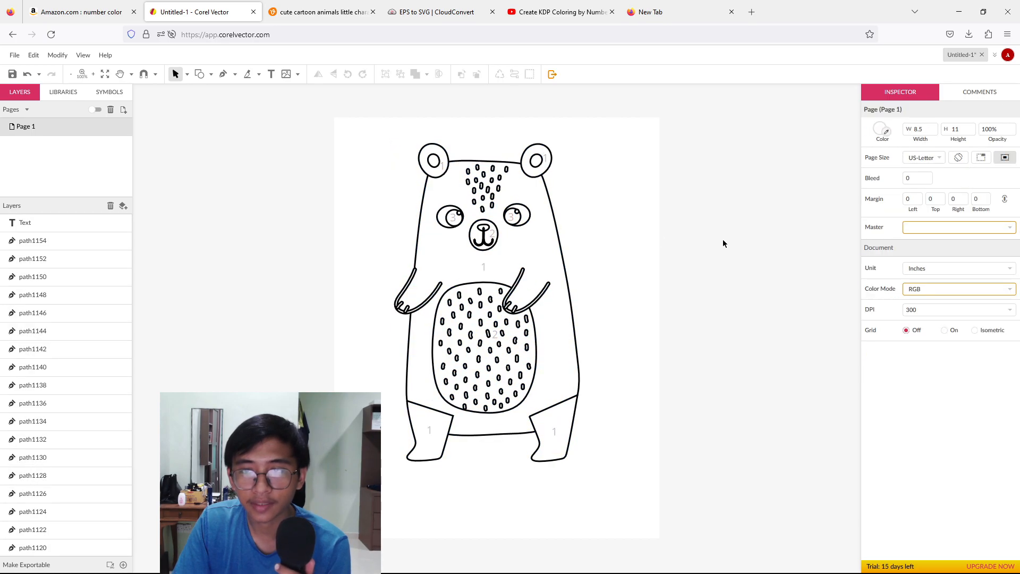
Step: Add the color key text "1. BROWN" below the bear at about X 0.68, Y 9.94
left_click(271, 74)
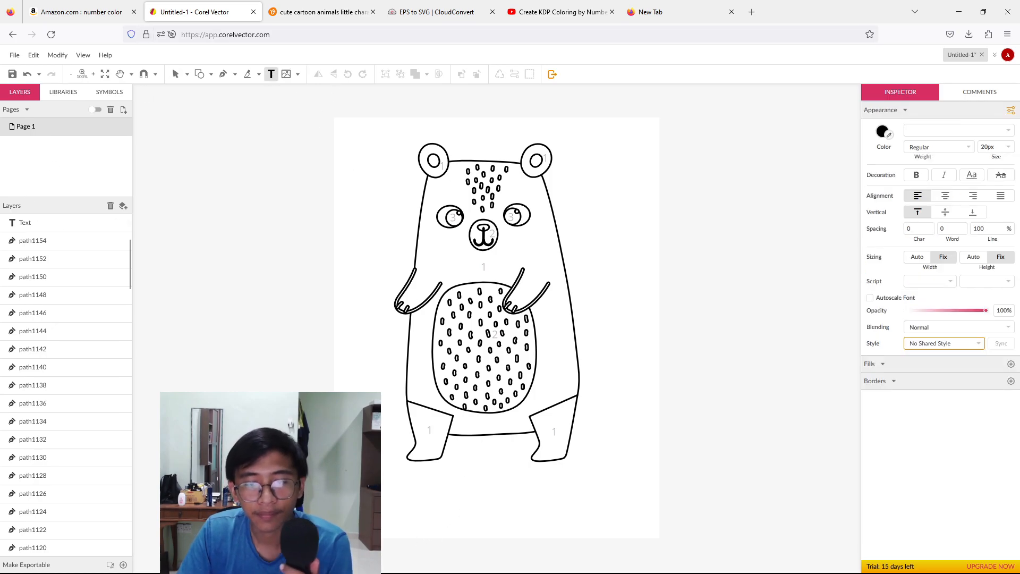
left_click(361, 502)
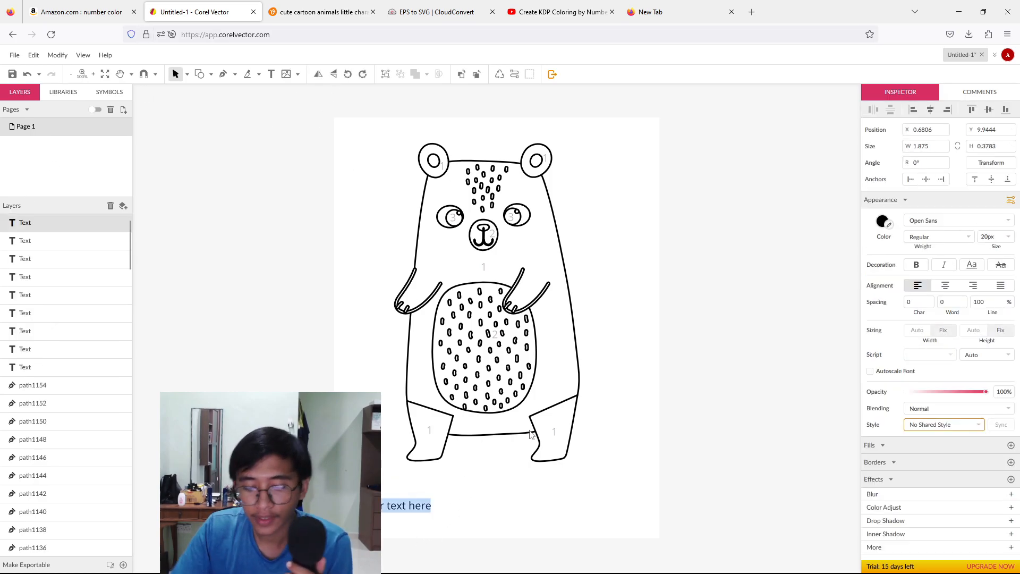
type("1")
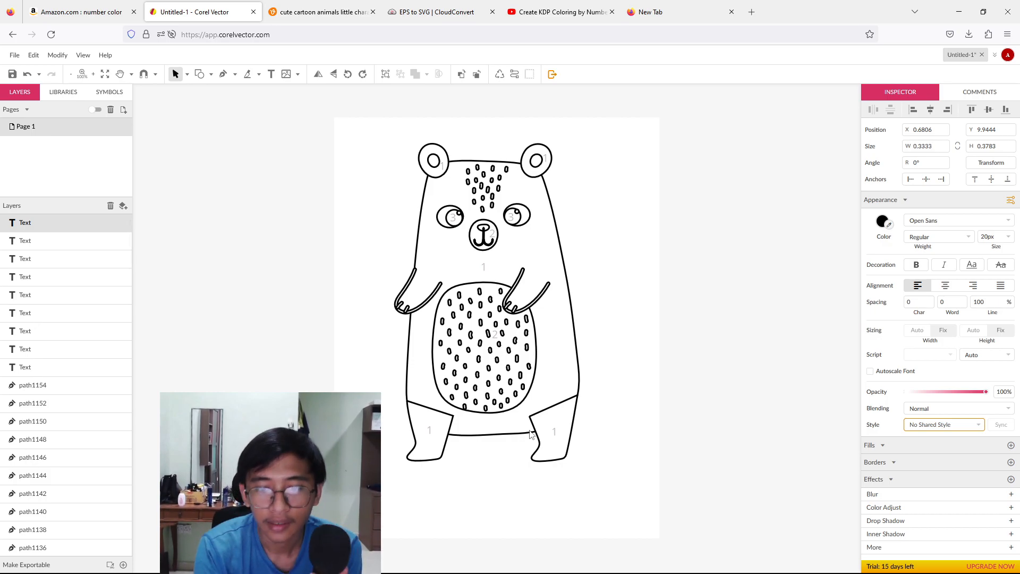
key("BackSpace")
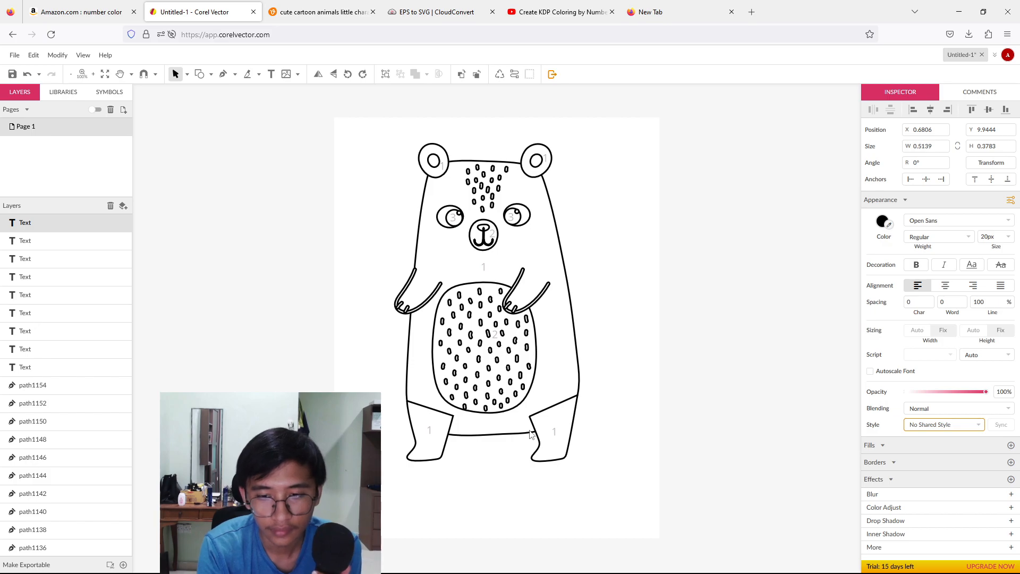
type("ROWN")
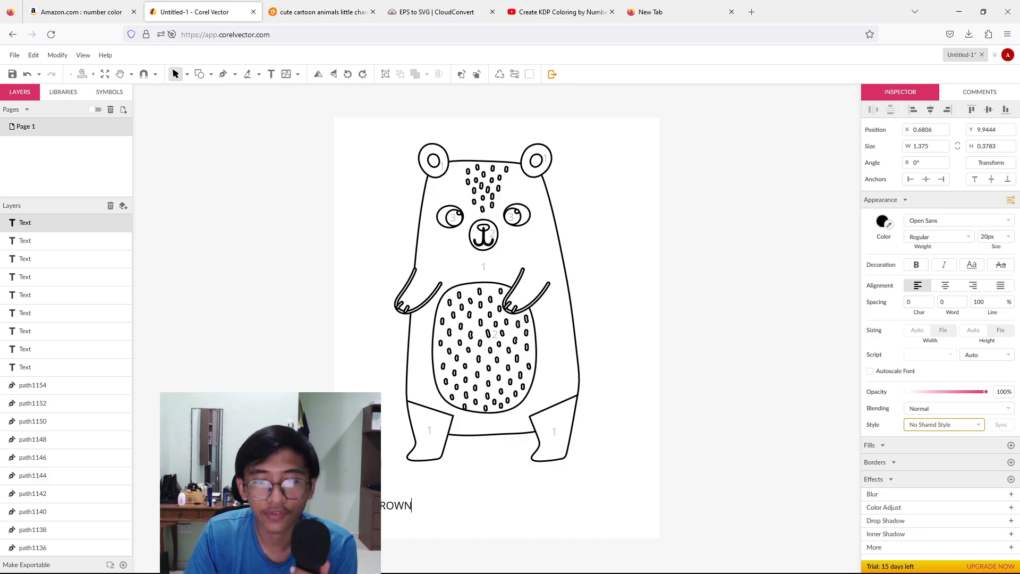
Step: Add the color key text "2. YELLOW" beside the brown entry at about X 2.99, Y 9.97
left_click(450, 506)
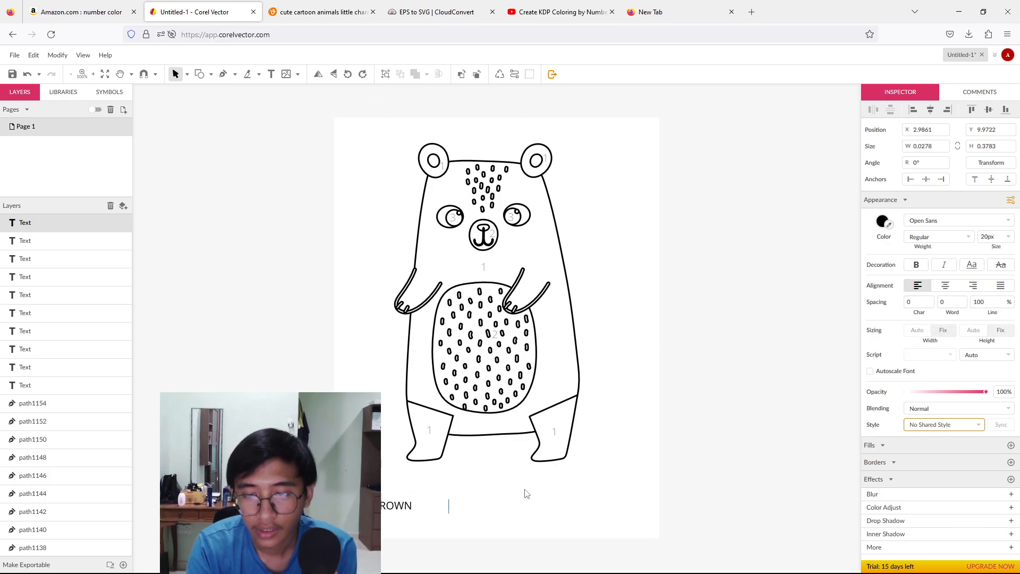
type("2.")
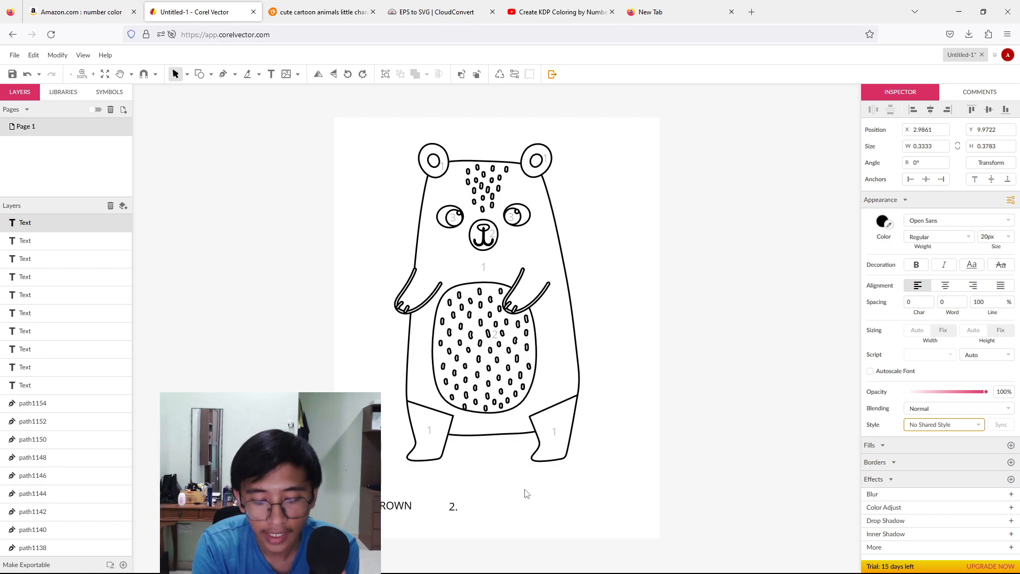
type(" YELLOW")
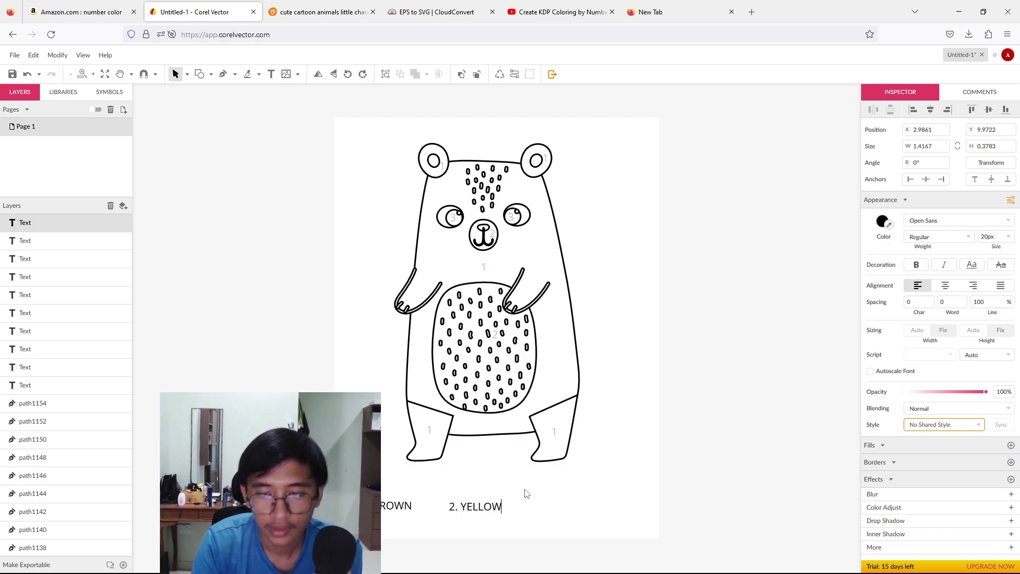
key("Escape")
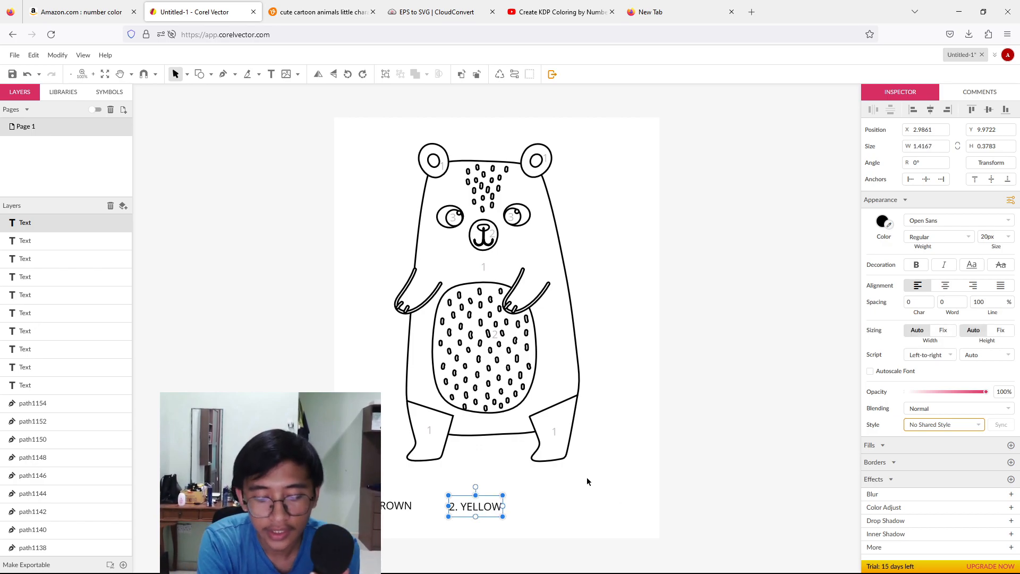
key("Escape")
Step: Add the color key text "3. BLACK" beside the yellow entry at about X 5.53, Y 9.96
left_click(548, 505)
type("3. ")
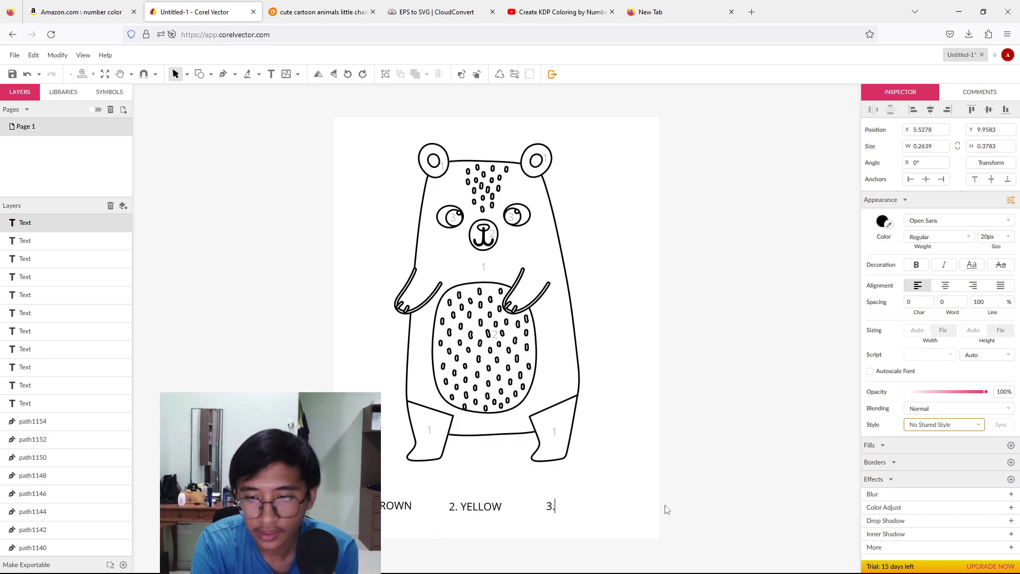
type("BLACK")
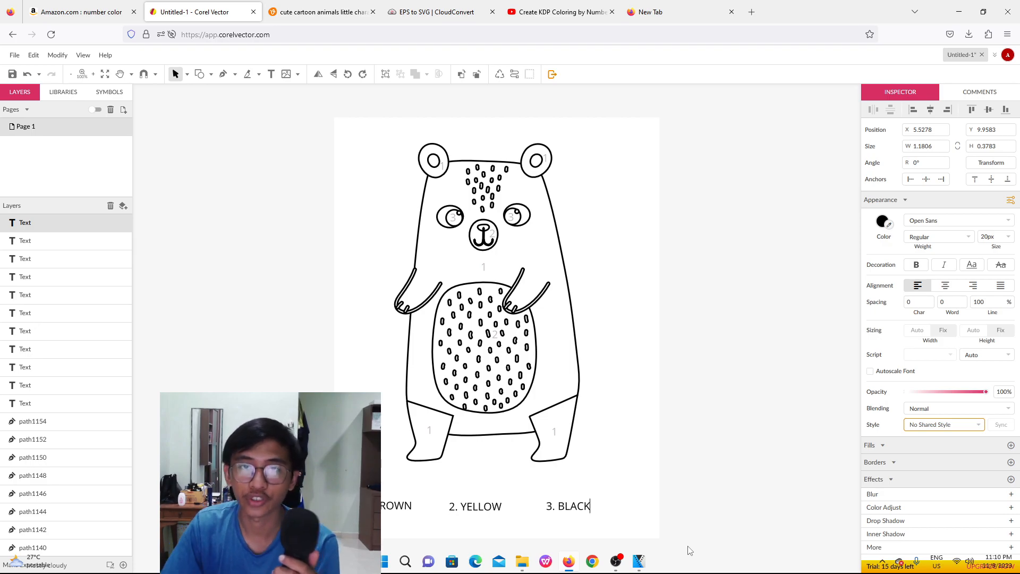
left_click(771, 340)
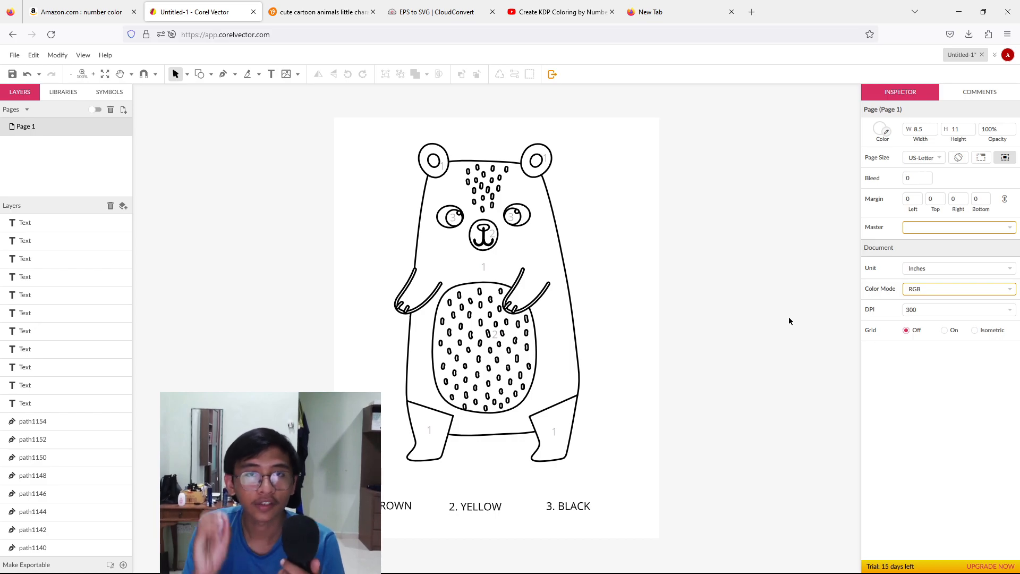
Step: Export the coloring page as a PNG image and open the downloaded Untitled-1(1).png to check it
left_click(13, 57)
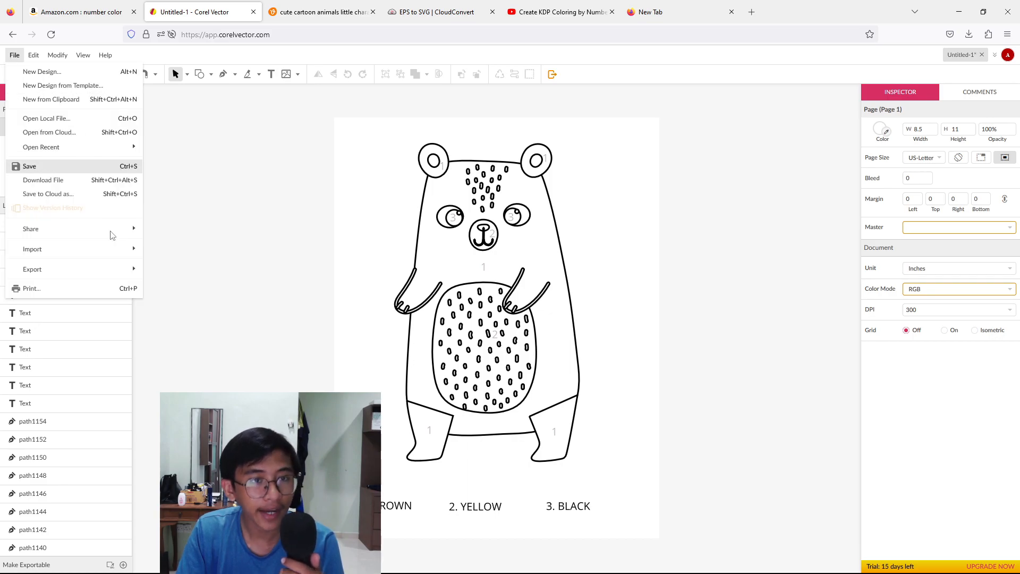
mouse_move(118, 275)
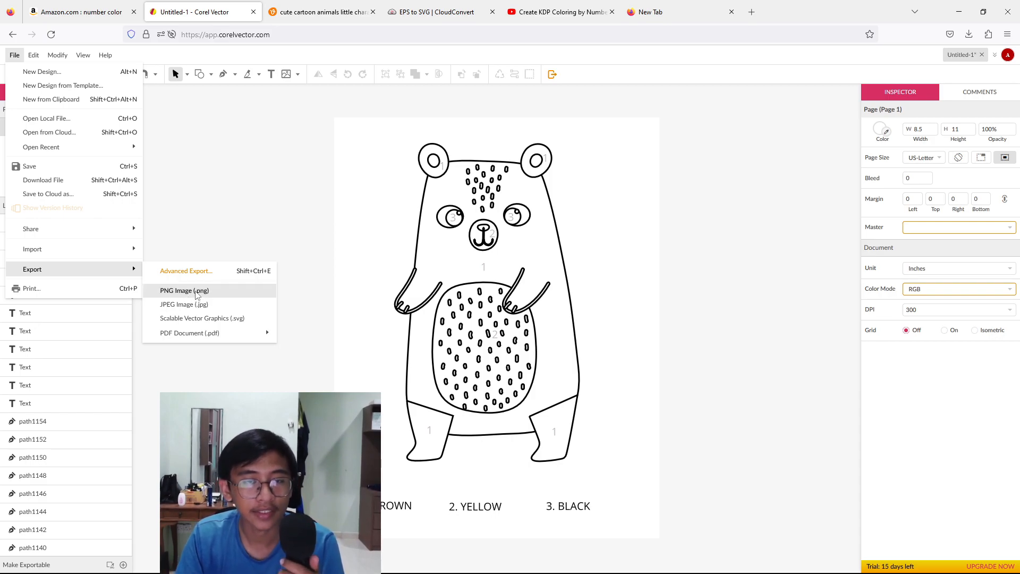
left_click(196, 293)
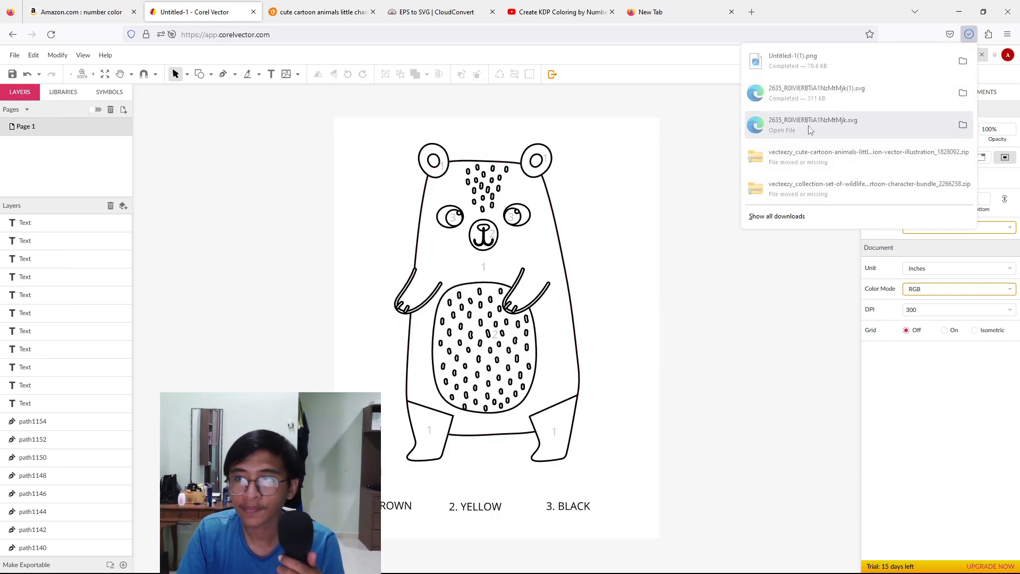
left_click(816, 65)
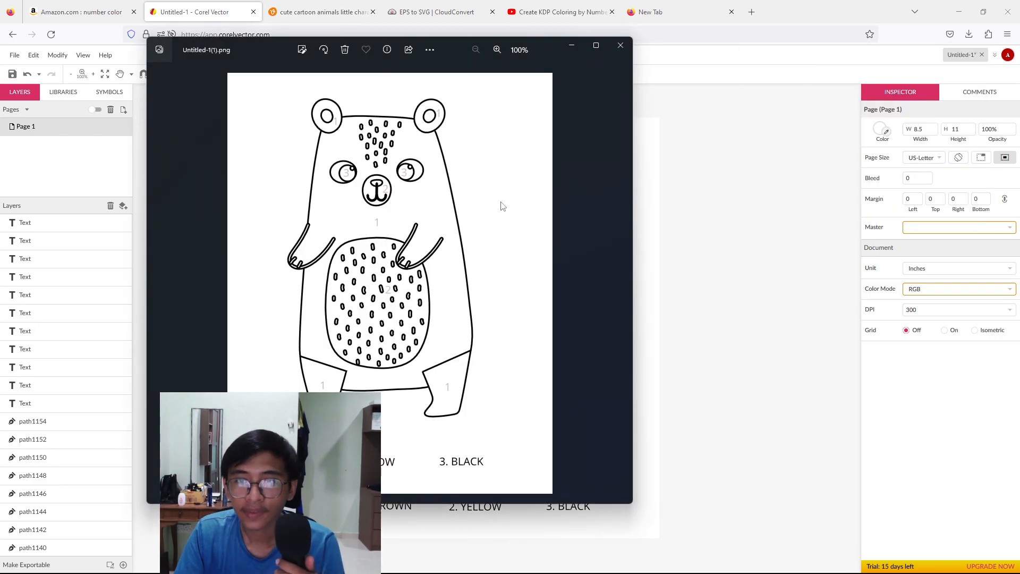
left_click(620, 45)
Step: Switch to the empty browser tab and open canva.com
left_click(687, 10)
left_click(644, 34)
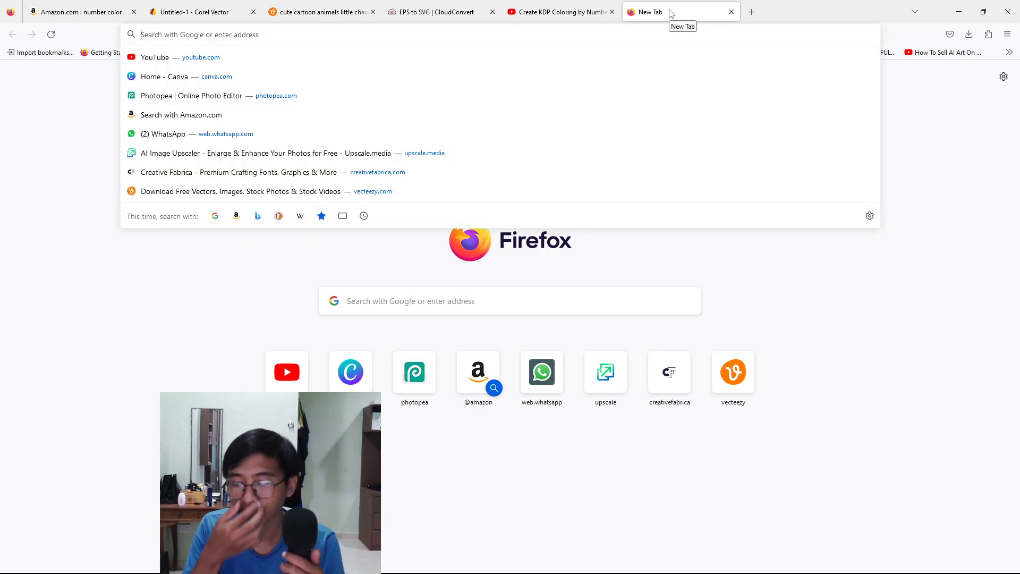
type("CANVA.com/")
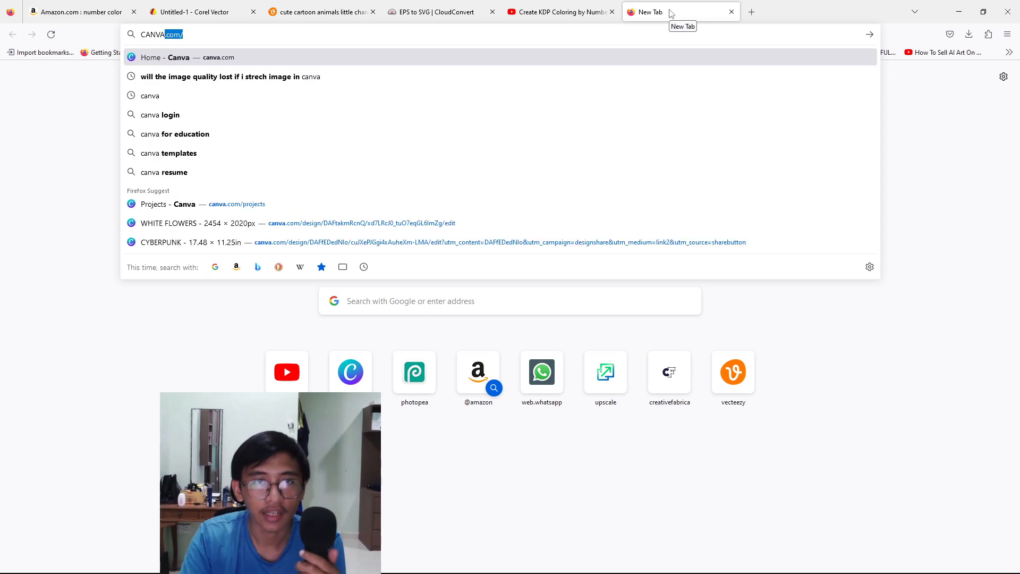
key("Return")
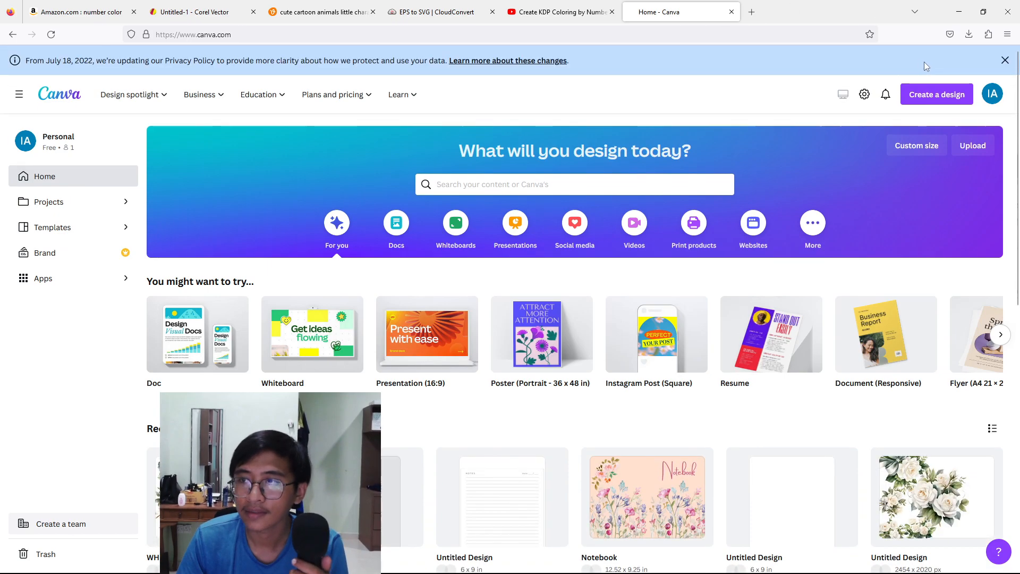
Step: Create a new custom-size Canva design 8.5 in wide and 11 in high
left_click(933, 95)
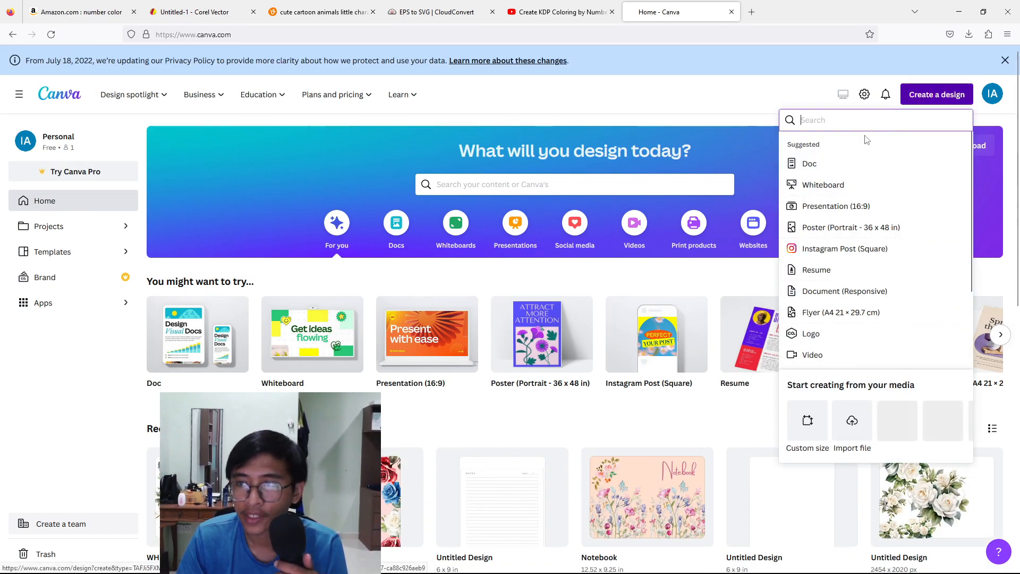
left_click(805, 423)
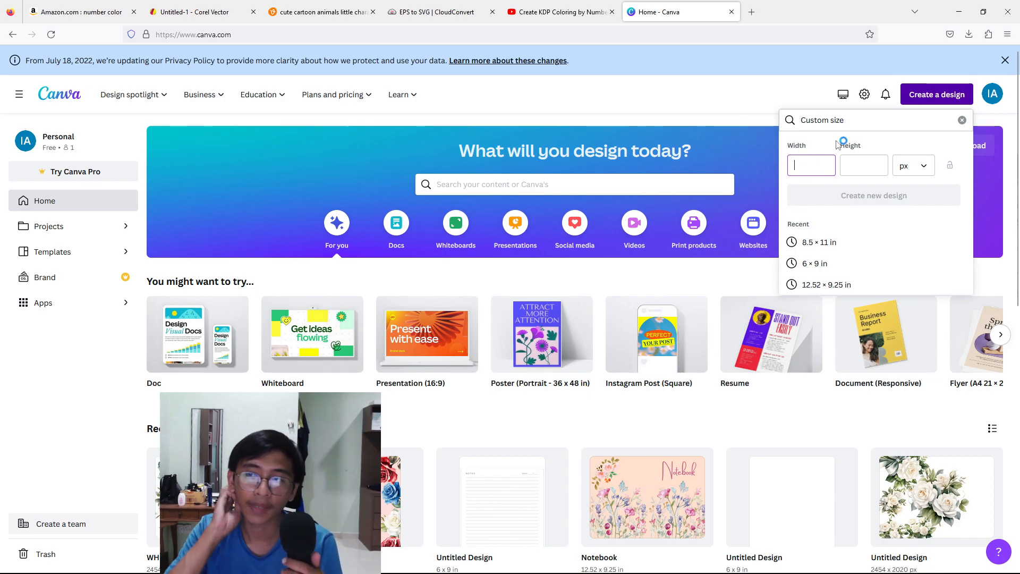
left_click(914, 165)
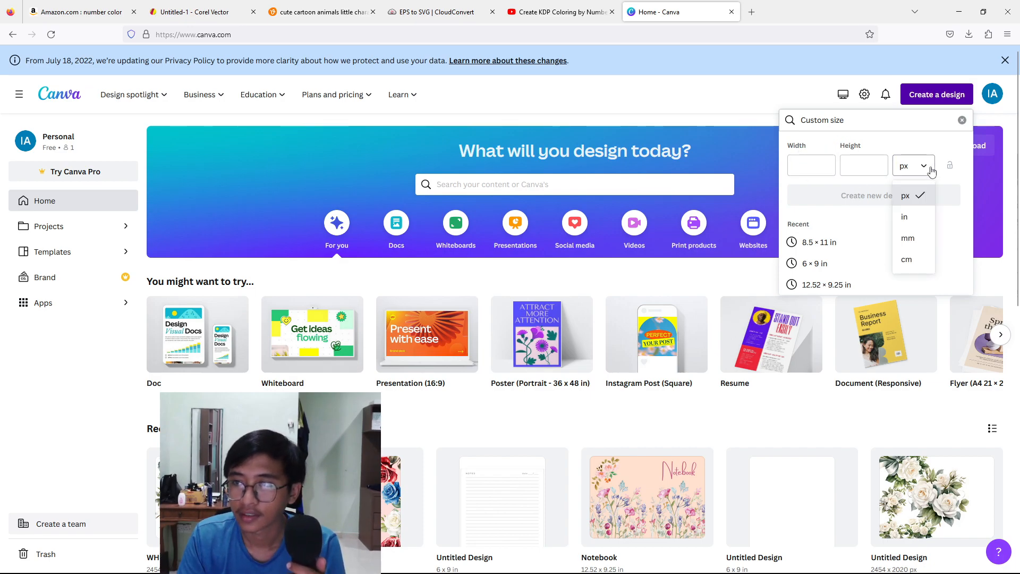
left_click(913, 218)
left_click(816, 167)
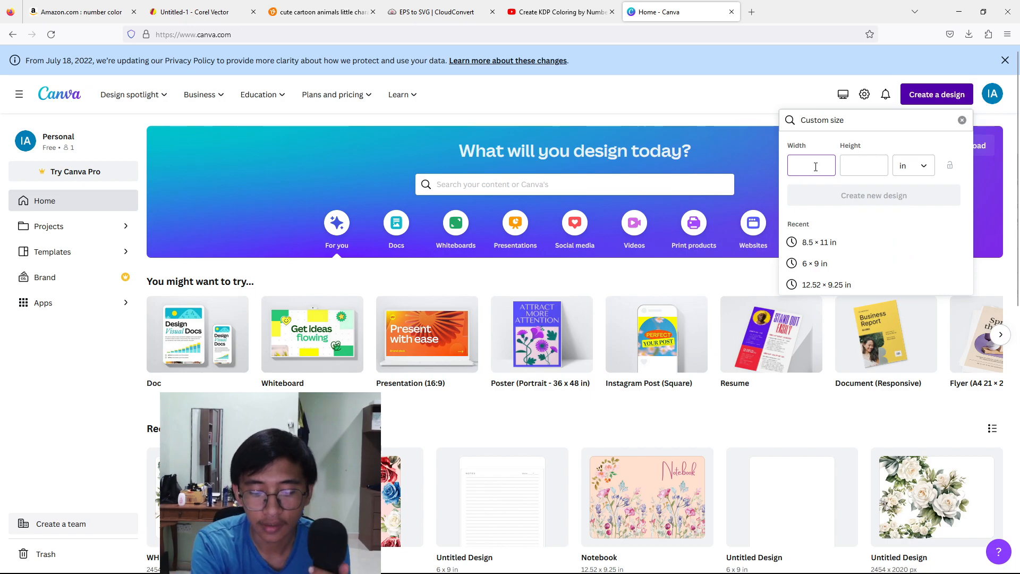
key("Tab")
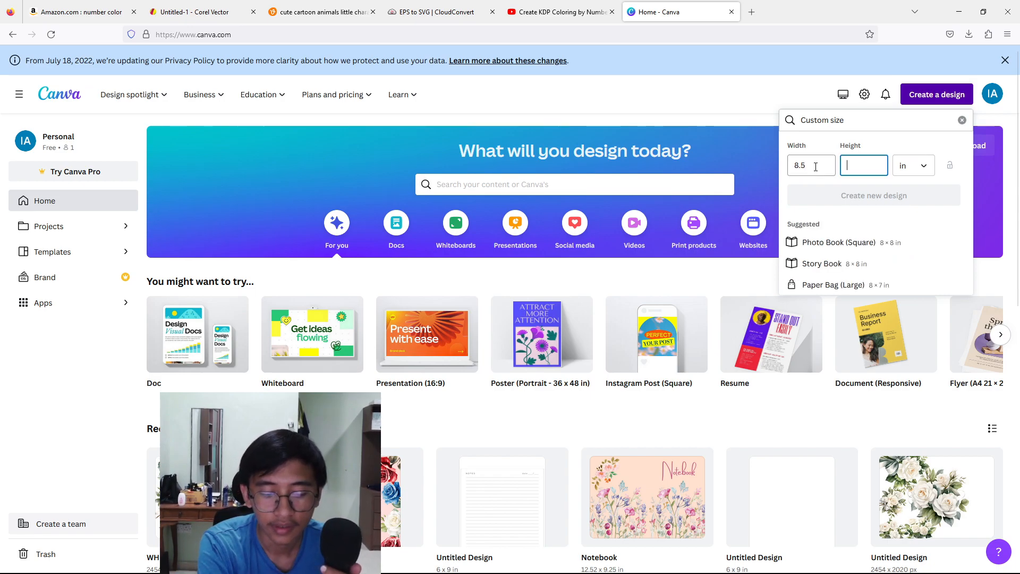
type("11")
left_click(845, 195)
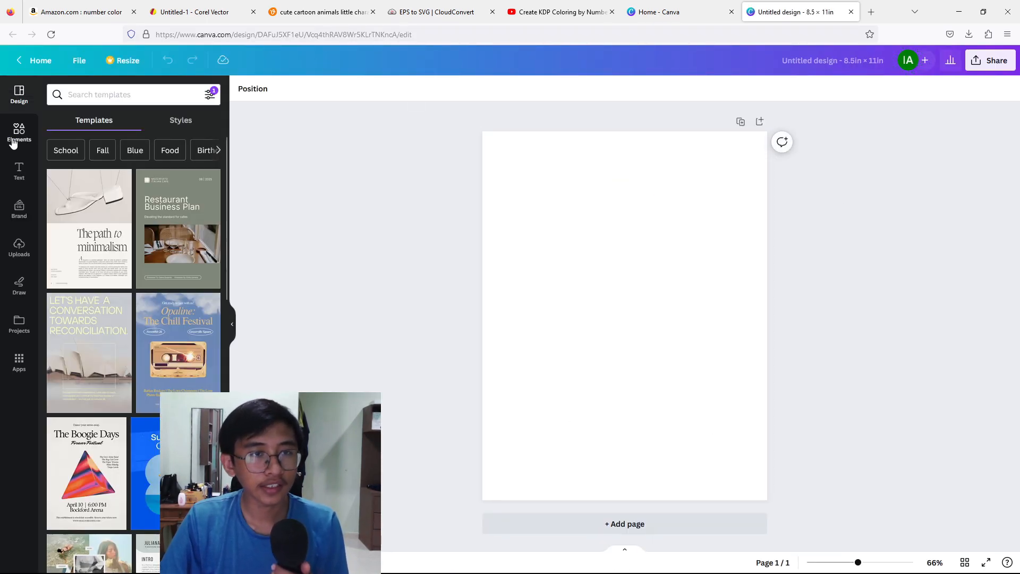
Step: Upload the exported bear image Untitled-1(1) from the Downloads folder to the design's uploads
left_click(18, 249)
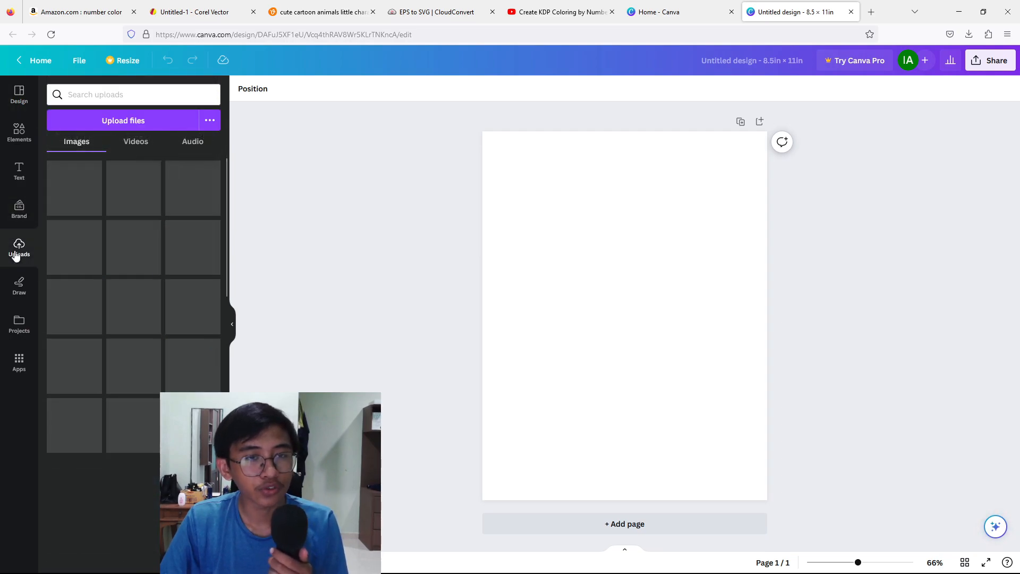
left_click(88, 132)
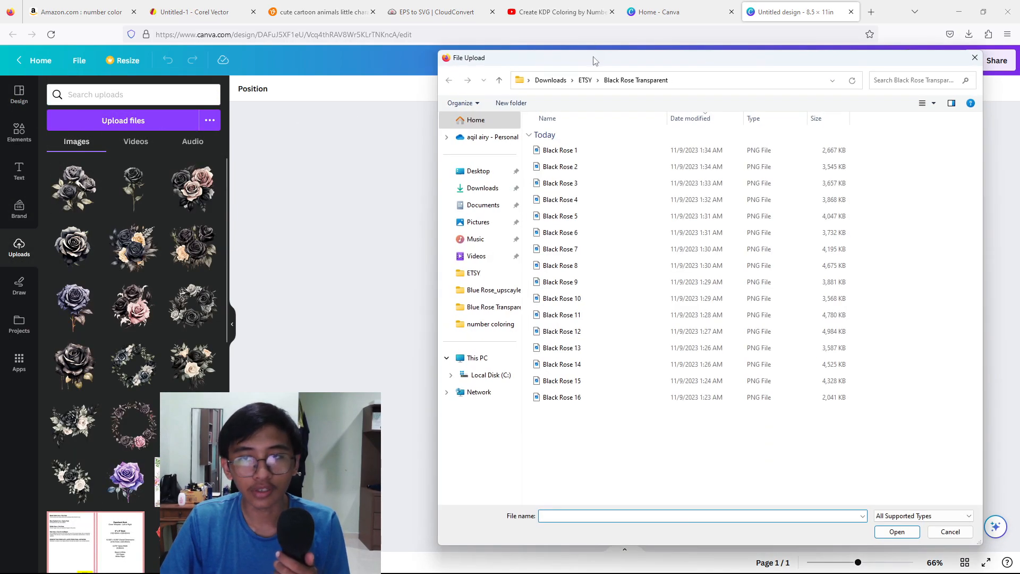
left_click(486, 189)
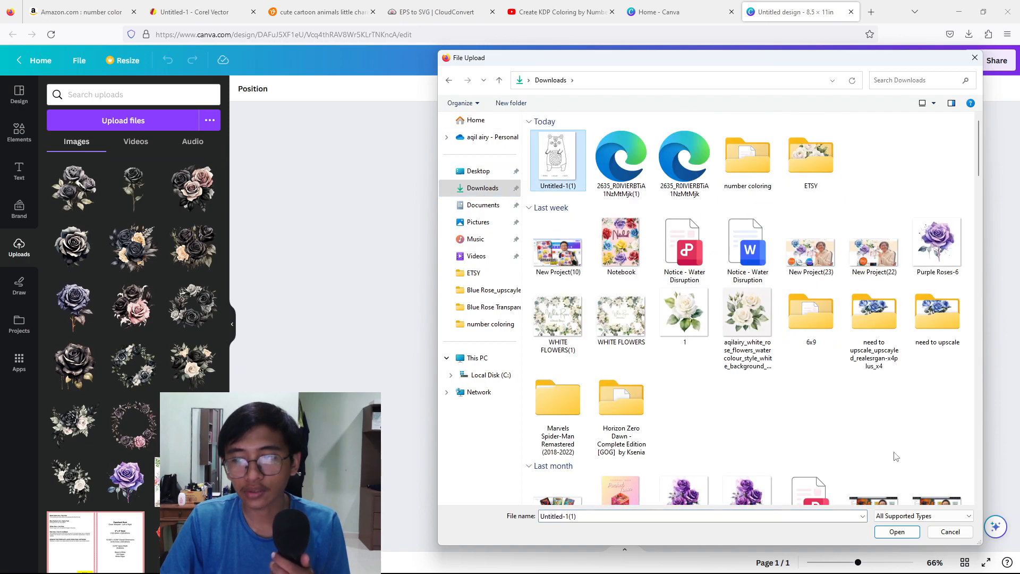
left_click(898, 531)
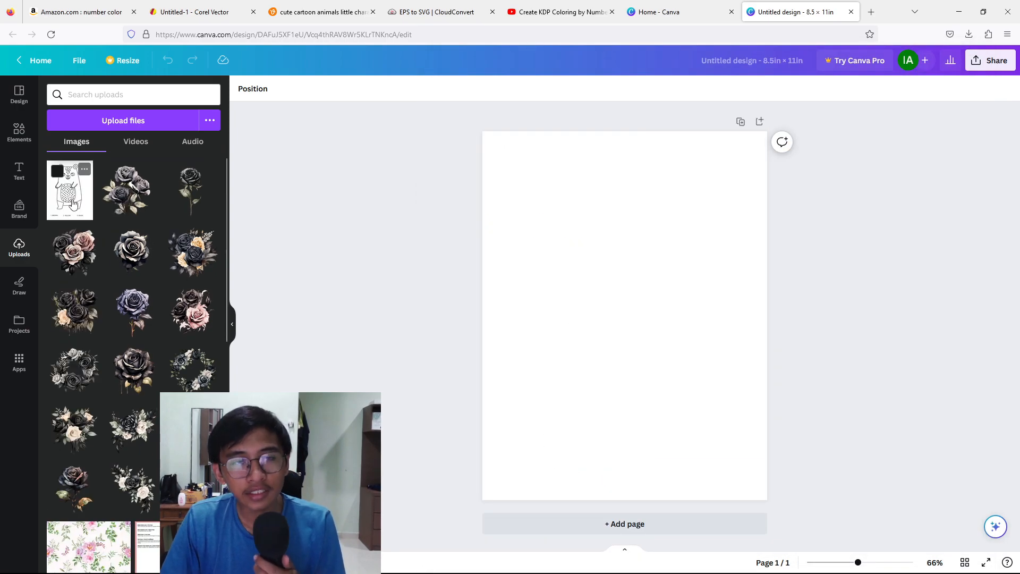
Step: Place the uploaded bear coloring image on the blank page and enlarge it to fill the whole page
left_click(73, 203)
left_click_drag(644, 303, 591, 234)
left_click_drag(651, 346, 783, 494)
left_click(812, 400)
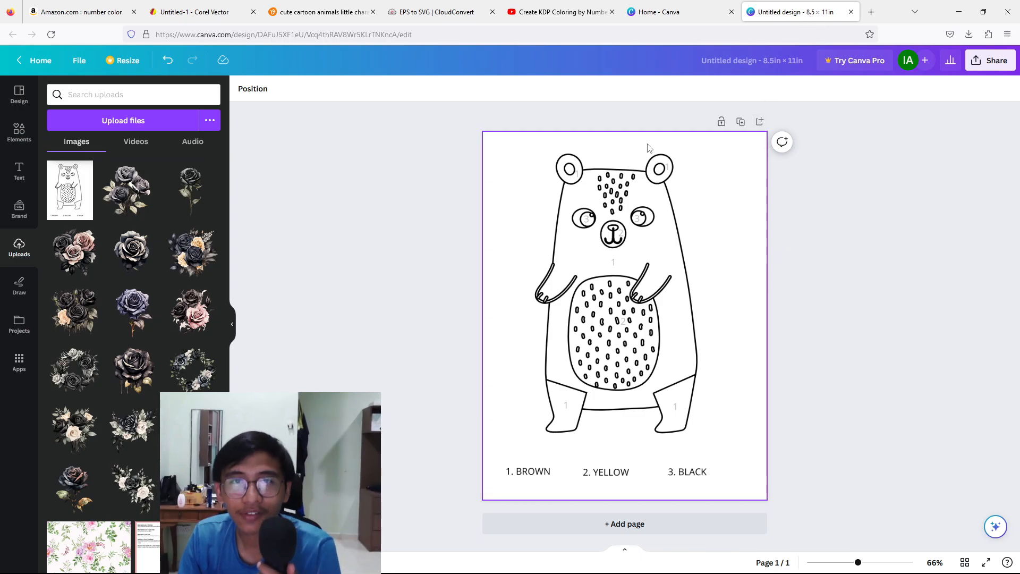
Step: Add two blank pages to the design after the bear coloring page
left_click(760, 122)
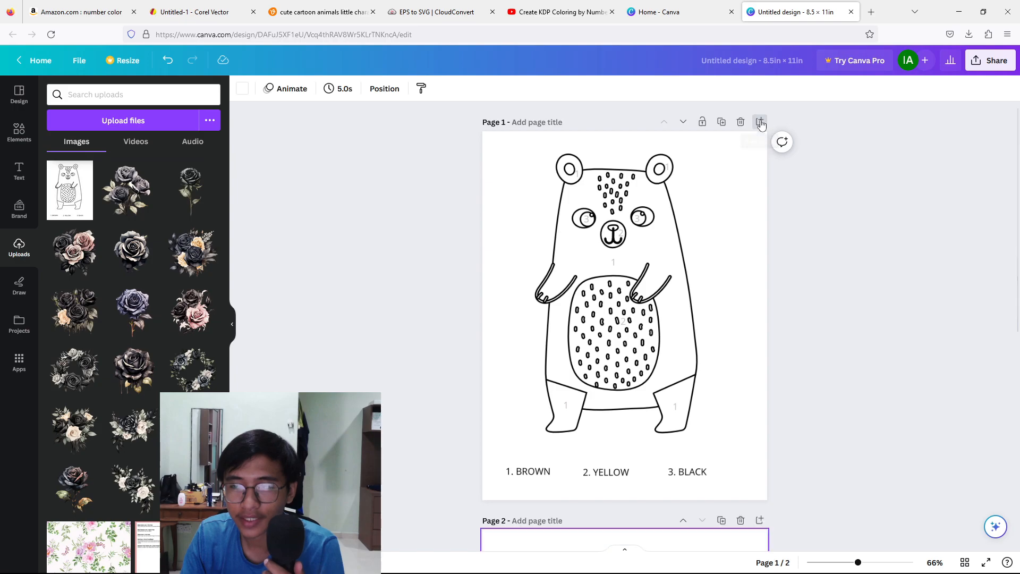
left_click(761, 122)
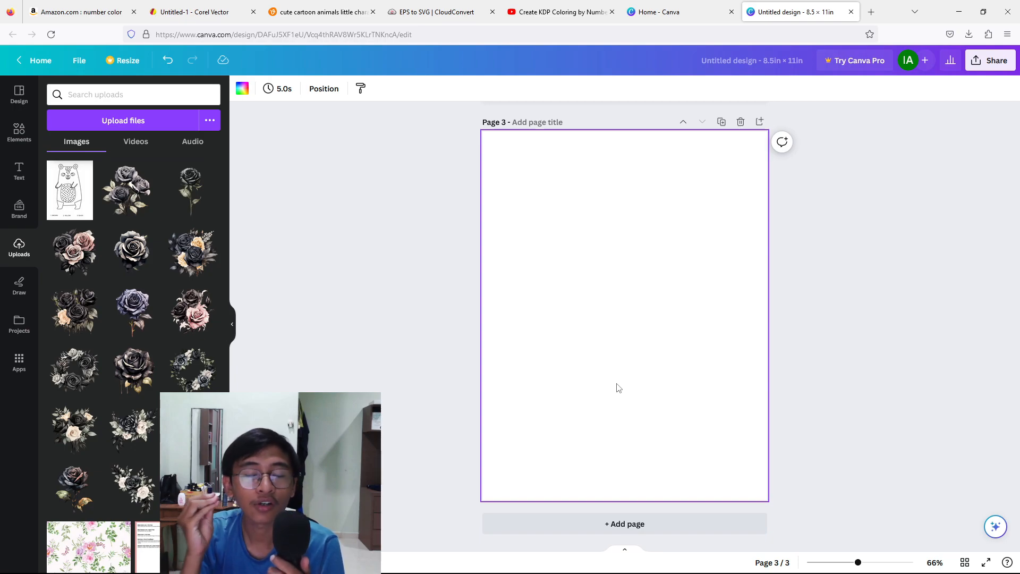
Step: Download all pages of the design as a PDF Print file with the RGB color profile
left_click(996, 62)
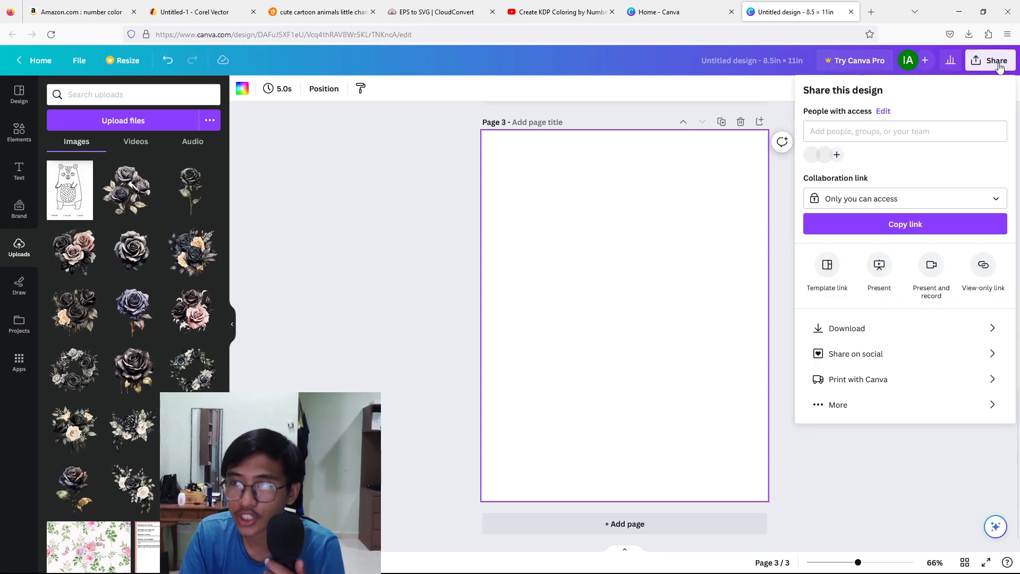
left_click(847, 329)
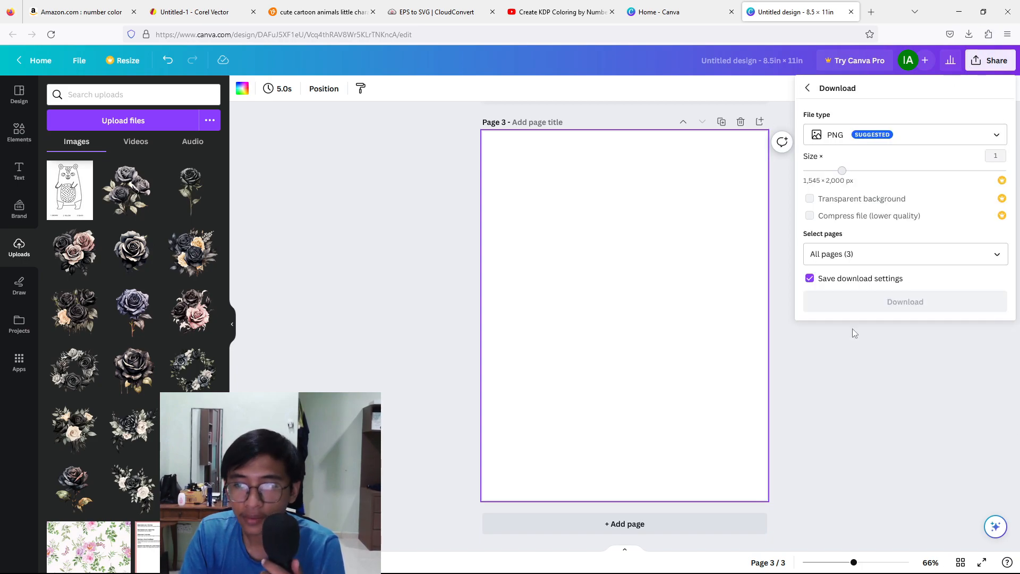
left_click(862, 137)
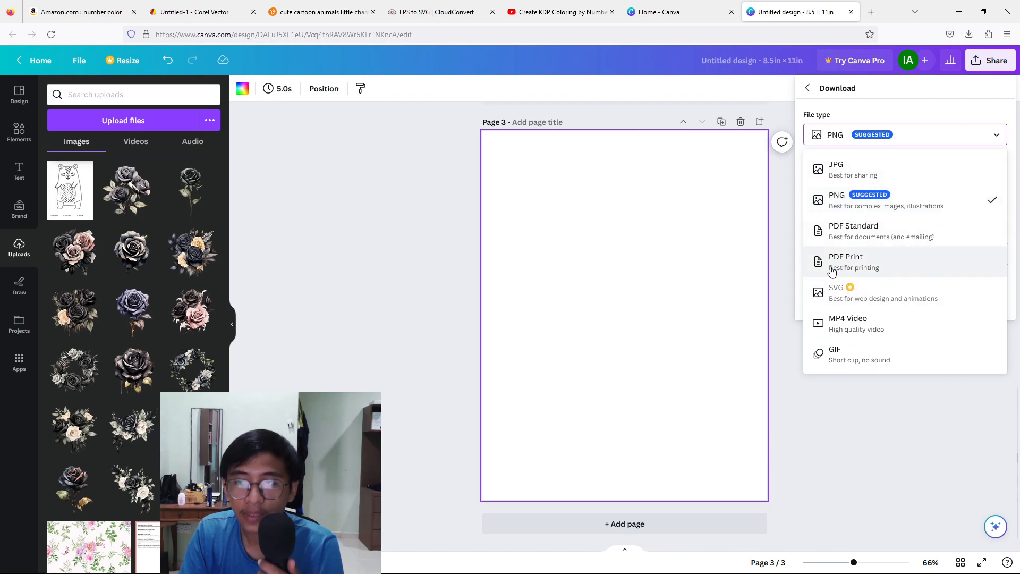
left_click(859, 259)
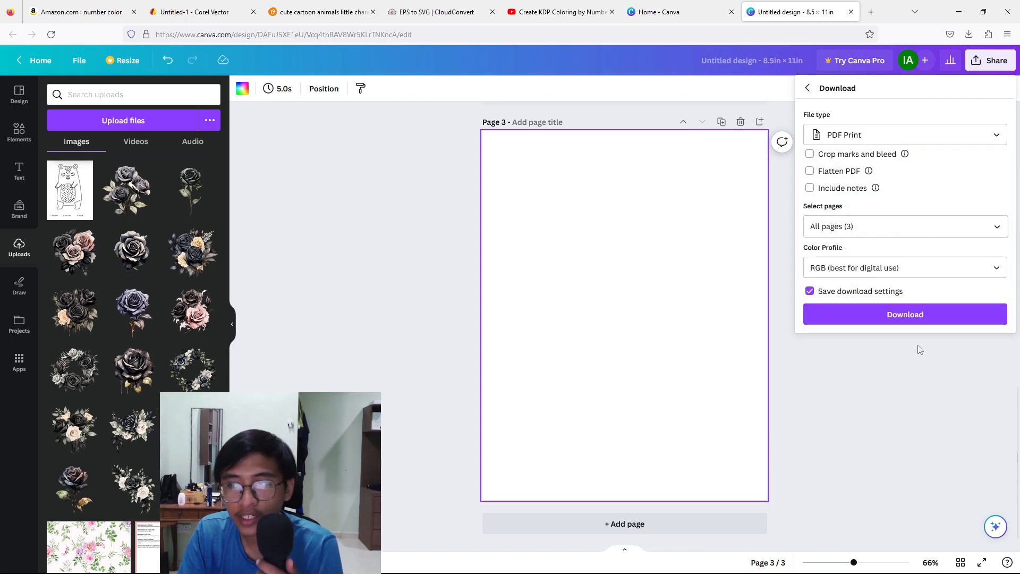
left_click(910, 316)
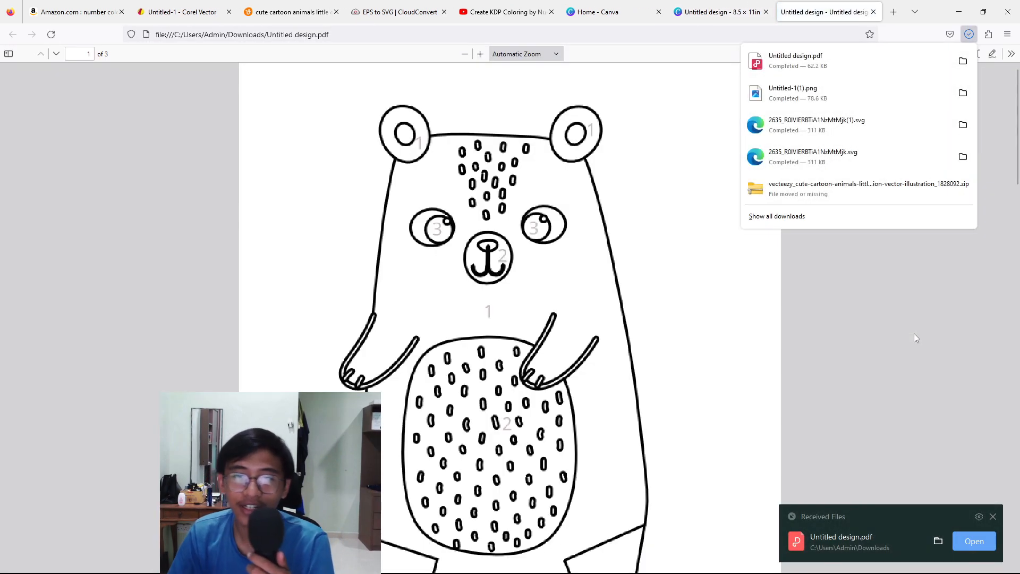
Step: Look through the downloaded Untitled design.pdf to check the bear drawing, its color key and the following blank page
left_click(878, 410)
scroll(850, 419, "down", 10)
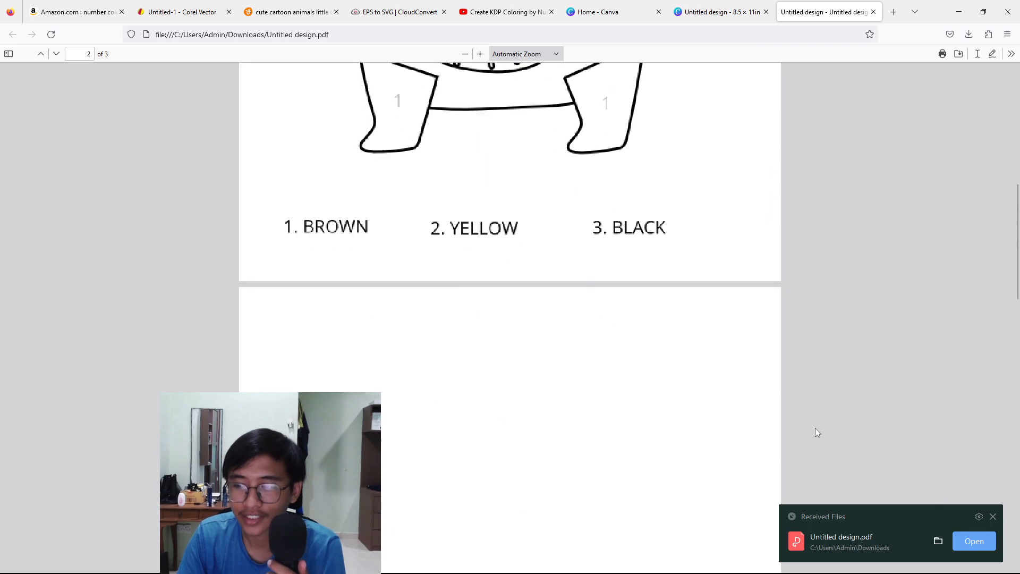
scroll(798, 421, "up", 9)
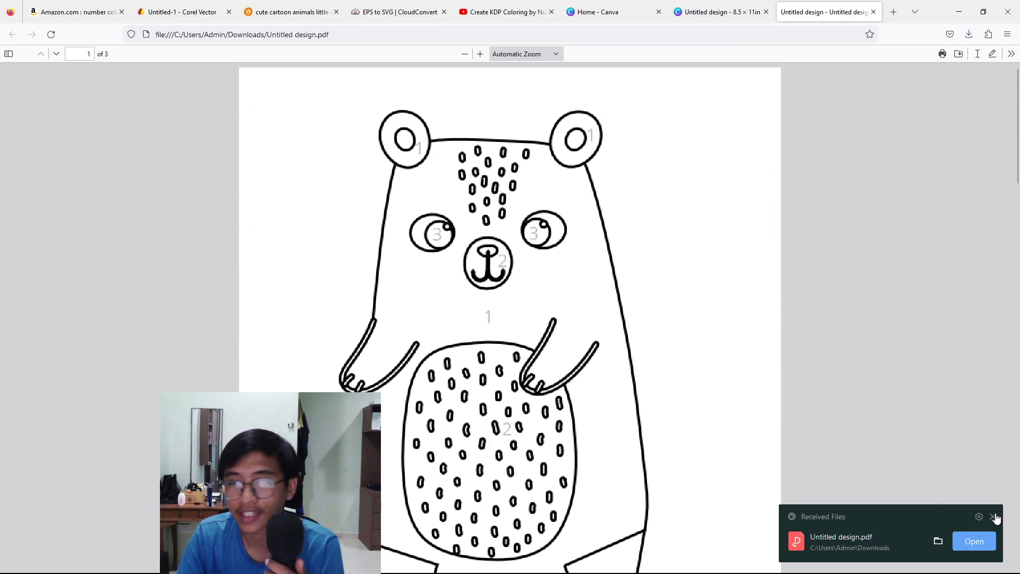